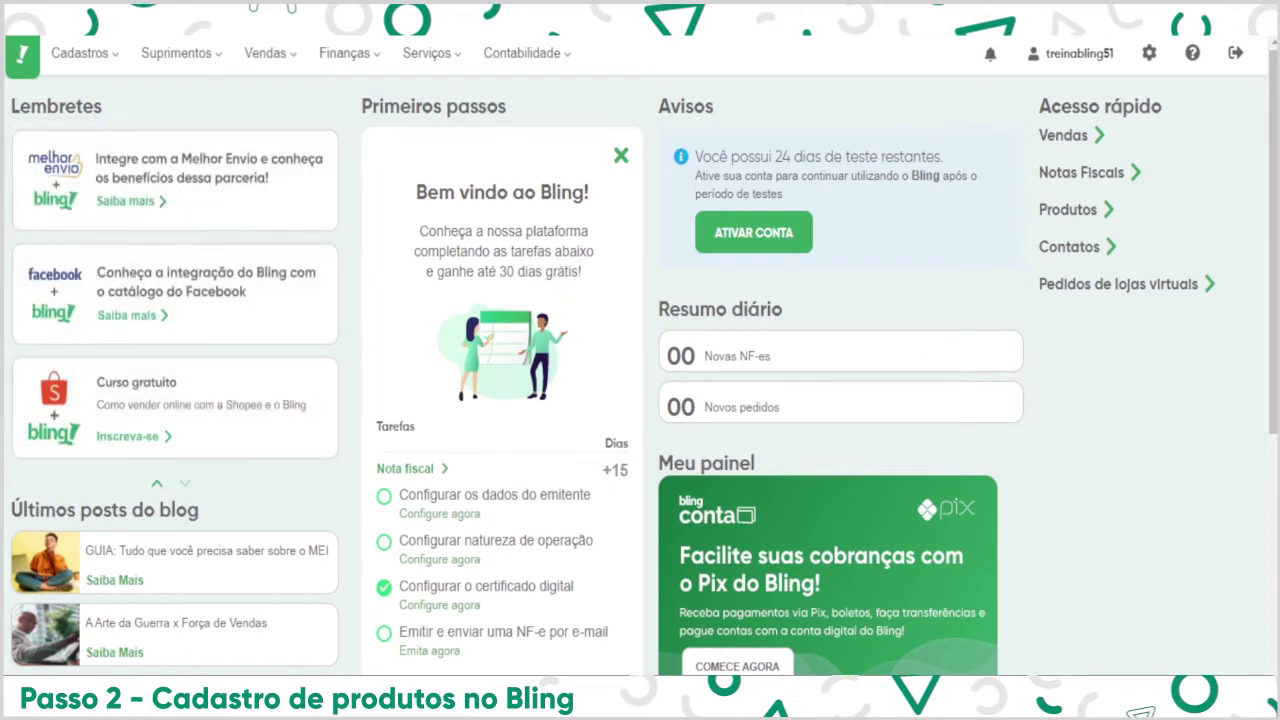
Open the product catalogue and start registering a new product.
{"action": "left_click", "coordinate": [82, 53]}
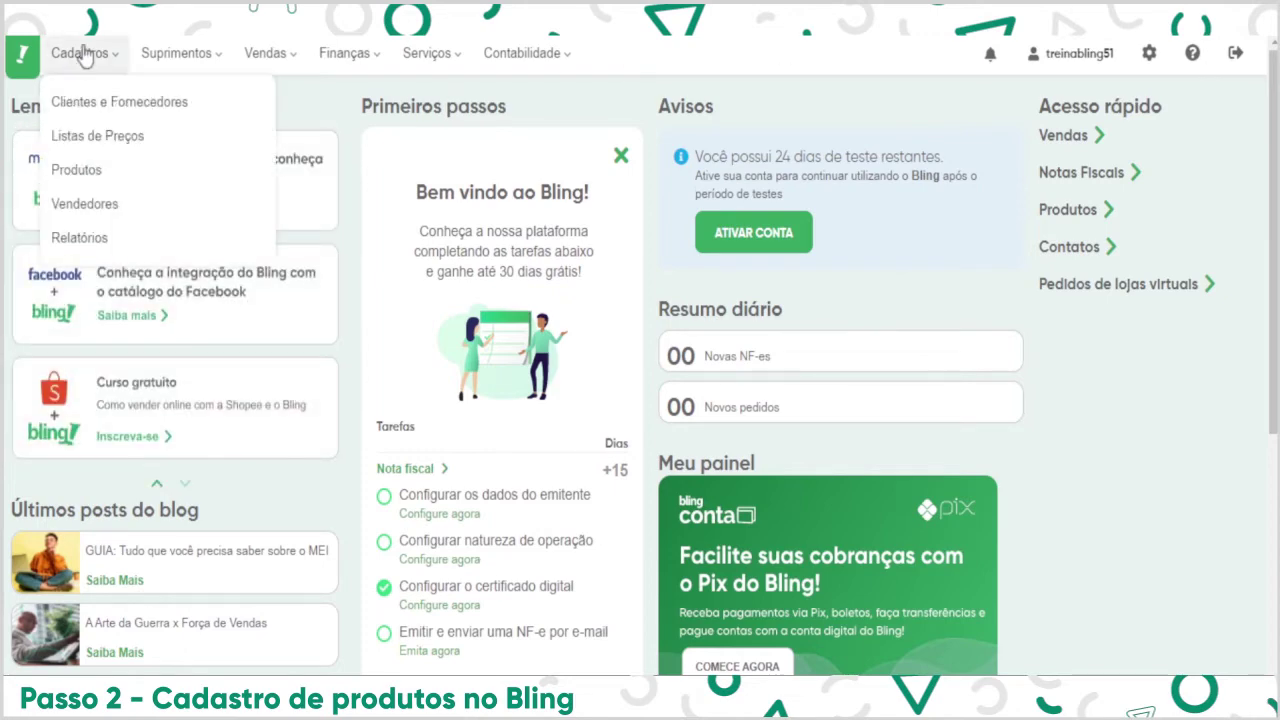
{"action": "left_click", "coordinate": [88, 170]}
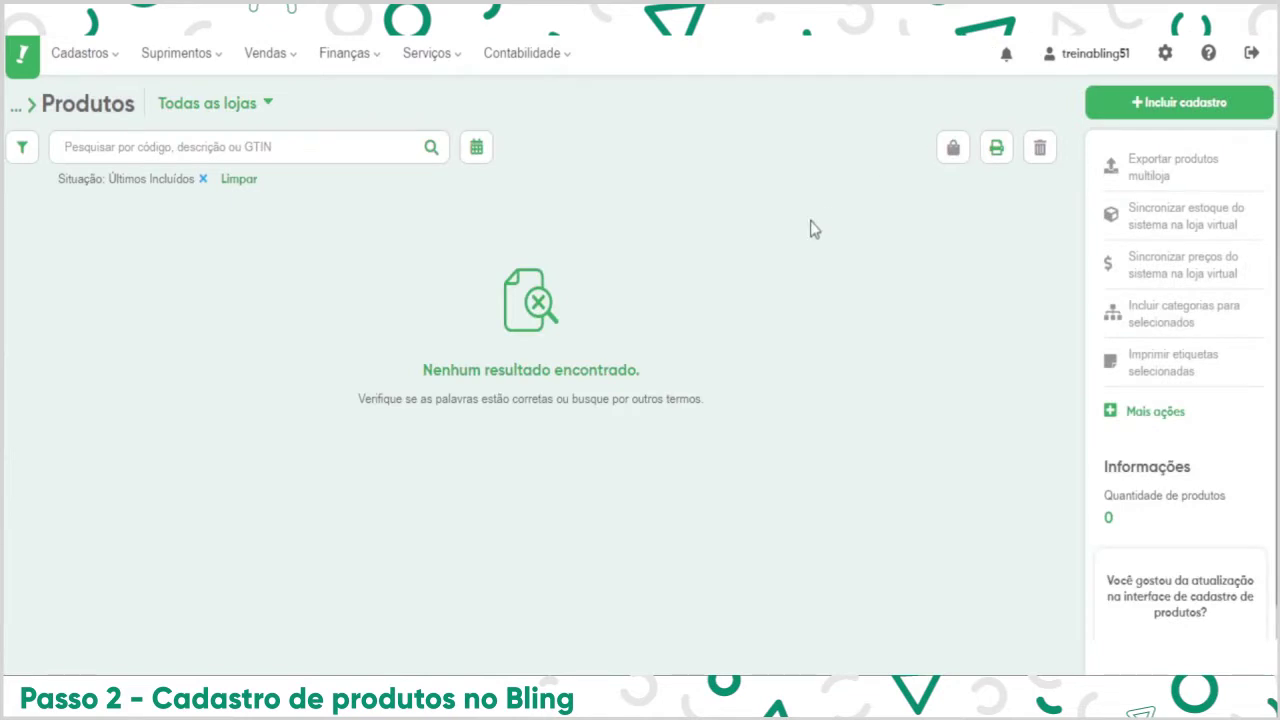
{"action": "left_click", "coordinate": [1146, 104]}
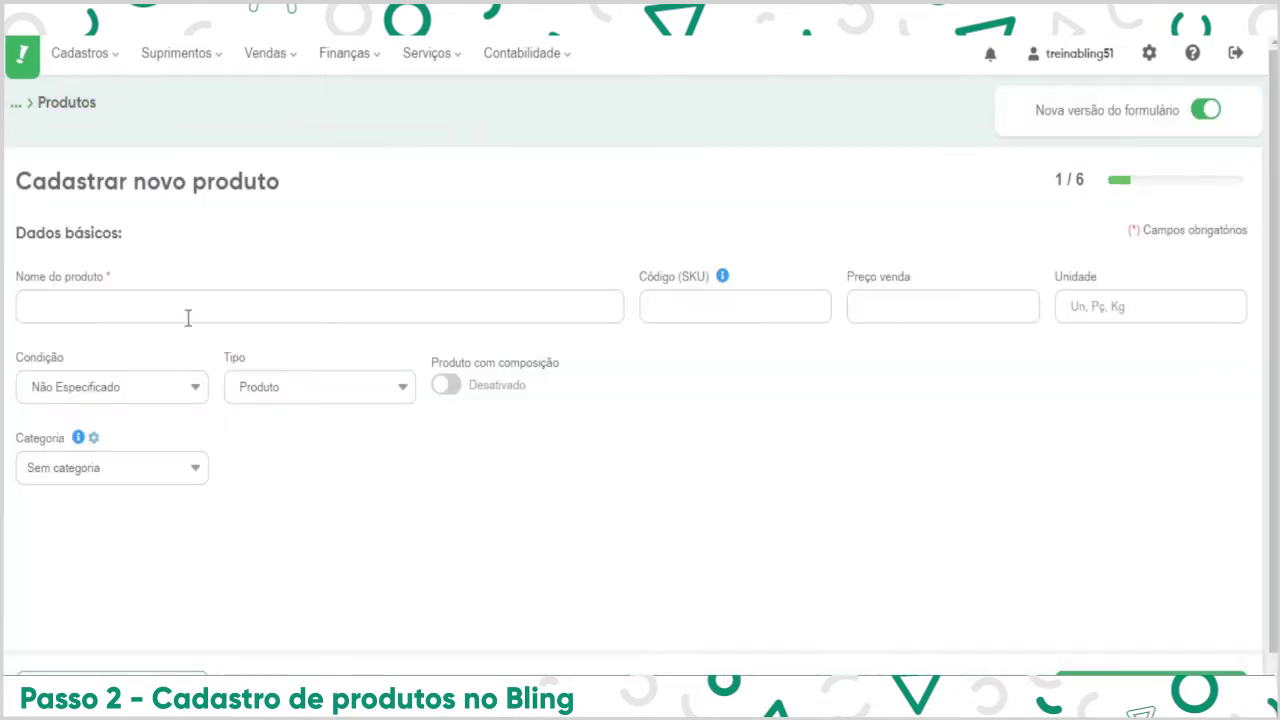
Enter the product name Boné Bling, SKU BON01, sale price 50,00 and unit UN.
{"action": "left_click", "coordinate": [108, 311]}
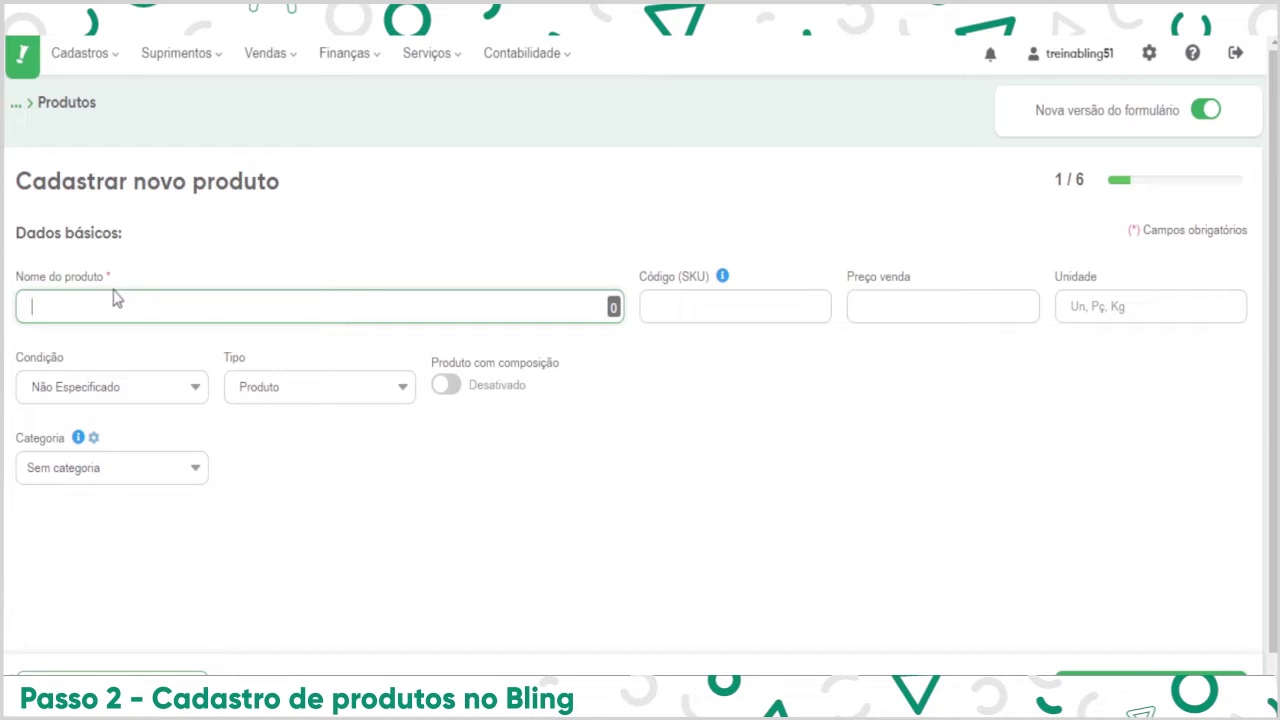
{"action": "type", "text": "Boné Bling"}
{"action": "key", "text": "Tab"}
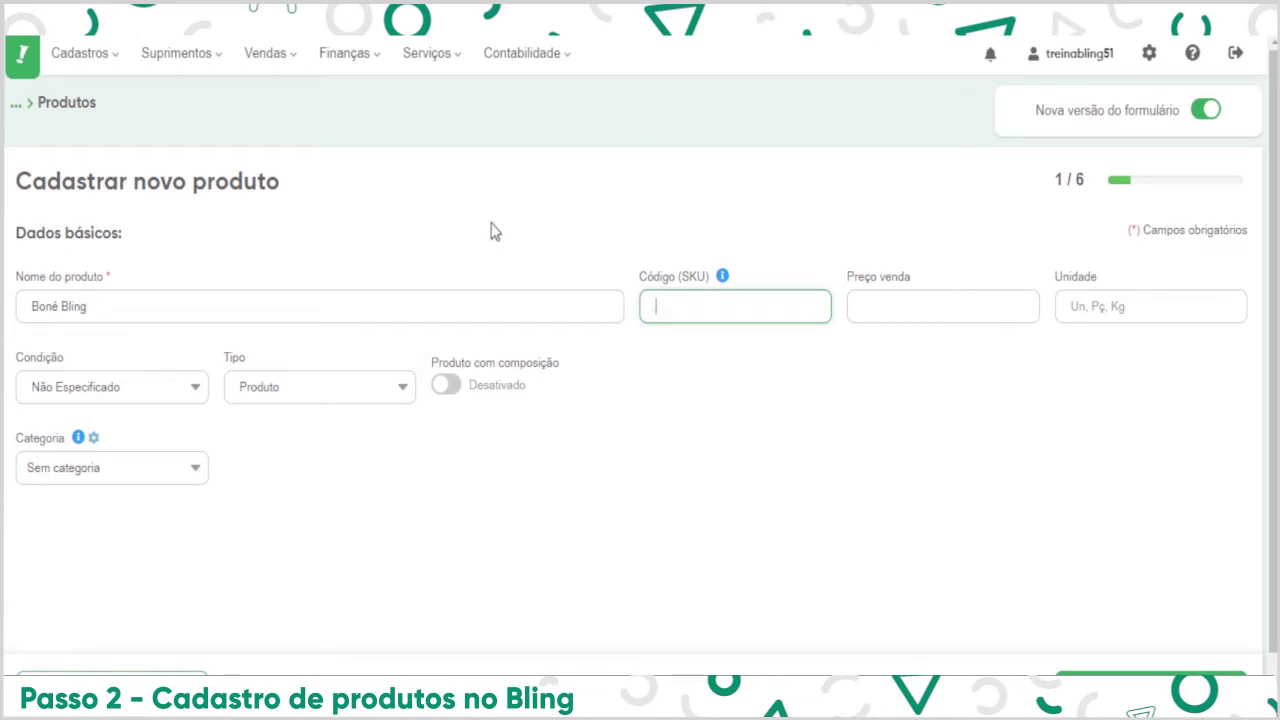
{"action": "type", "text": "BON01"}
{"action": "key", "text": "Tab"}
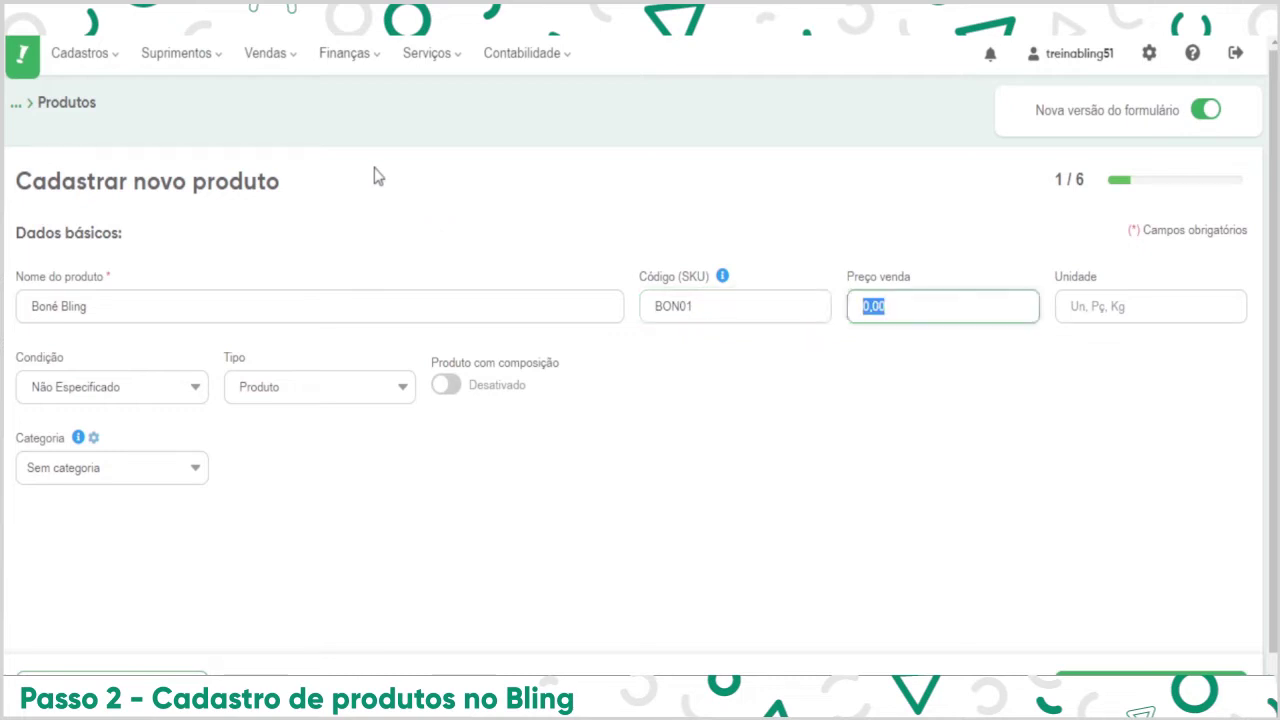
{"action": "type", "text": "50,00"}
{"action": "key", "text": "Tab"}
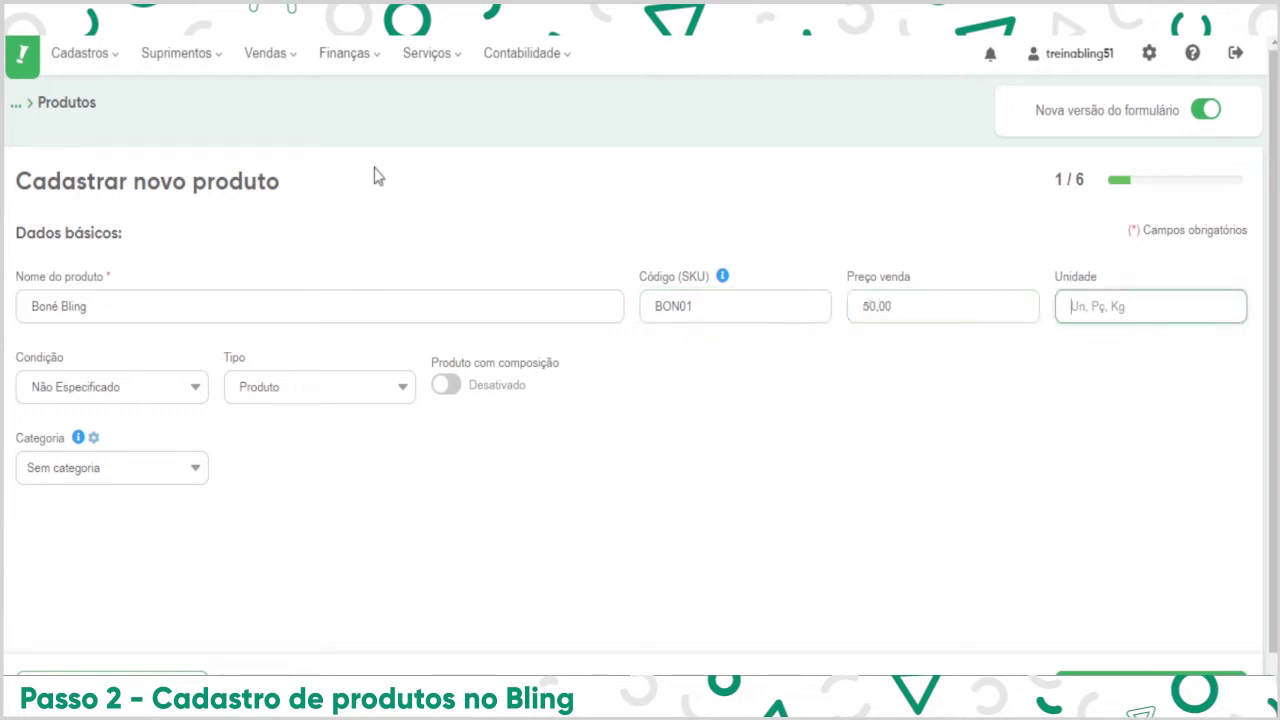
{"action": "type", "text": "UN"}
Set the product's condition to Novo, keep the type Produto, and advance to the characteristics stage.
{"action": "left_click", "coordinate": [100, 398]}
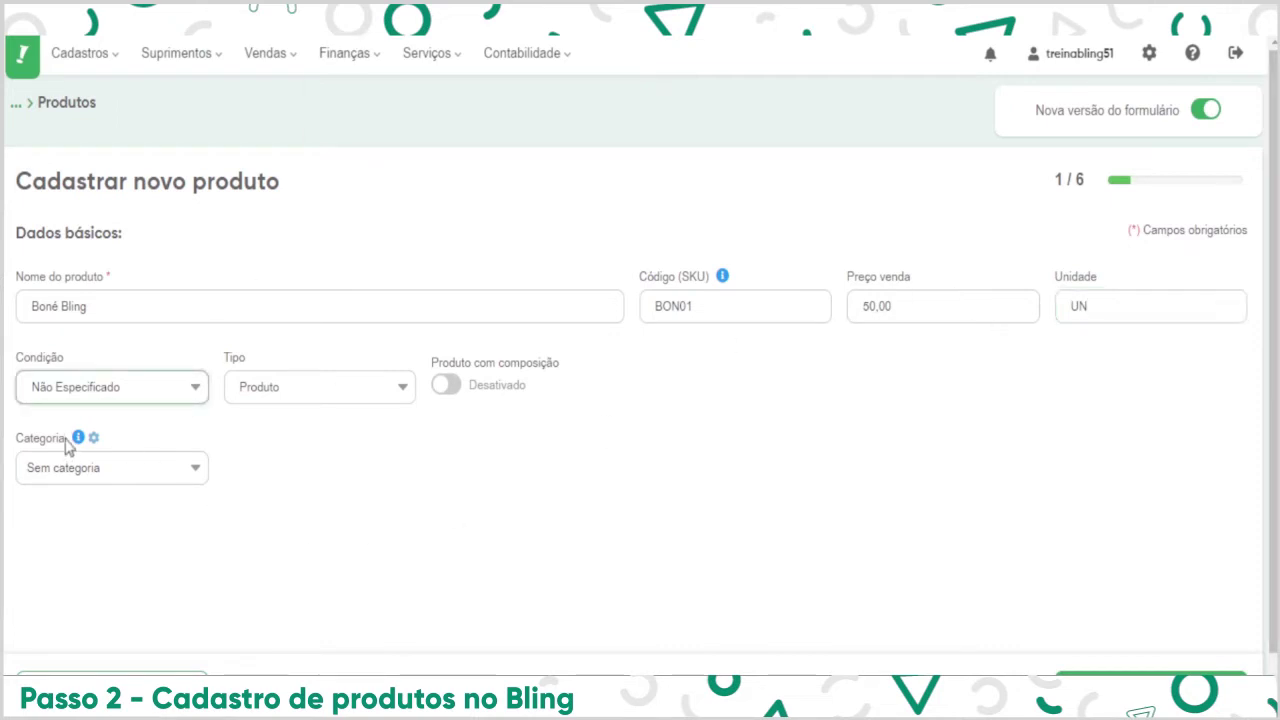
{"action": "key", "text": "Down"}
{"action": "key", "text": "Tab"}
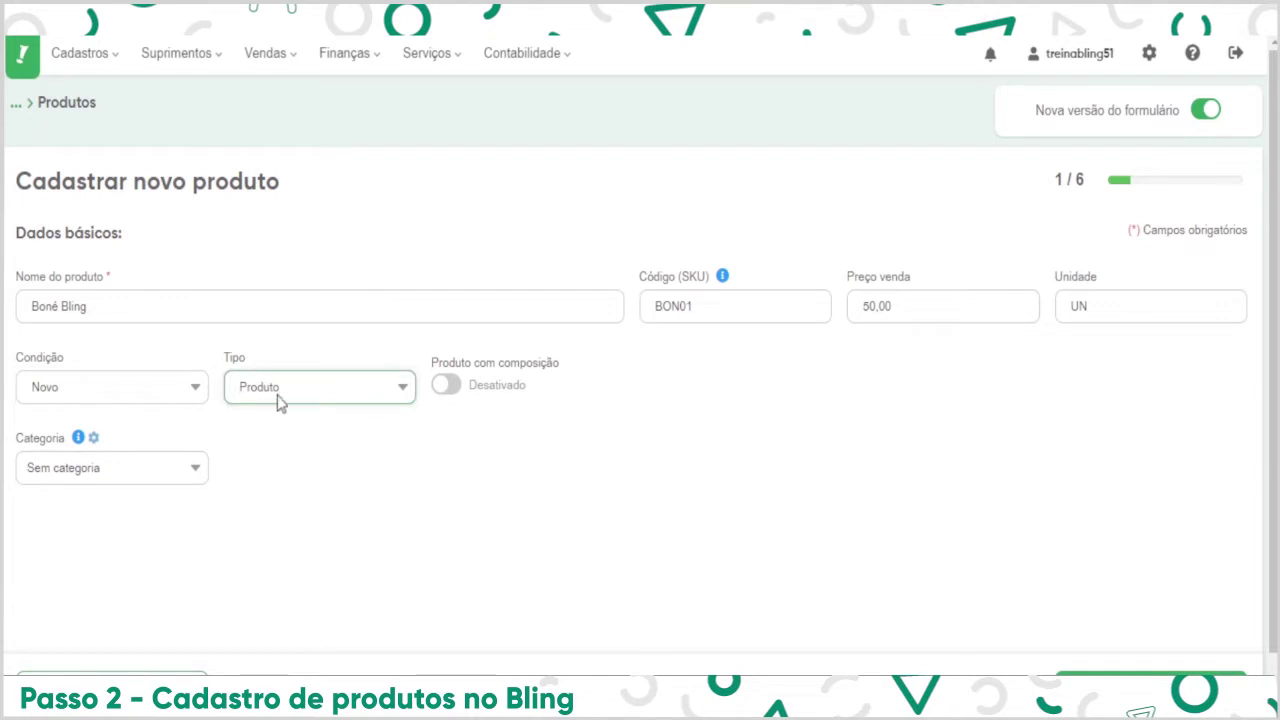
{"action": "scroll", "coordinate": [260, 425], "scroll_direction": "down", "scroll_amount": 1}
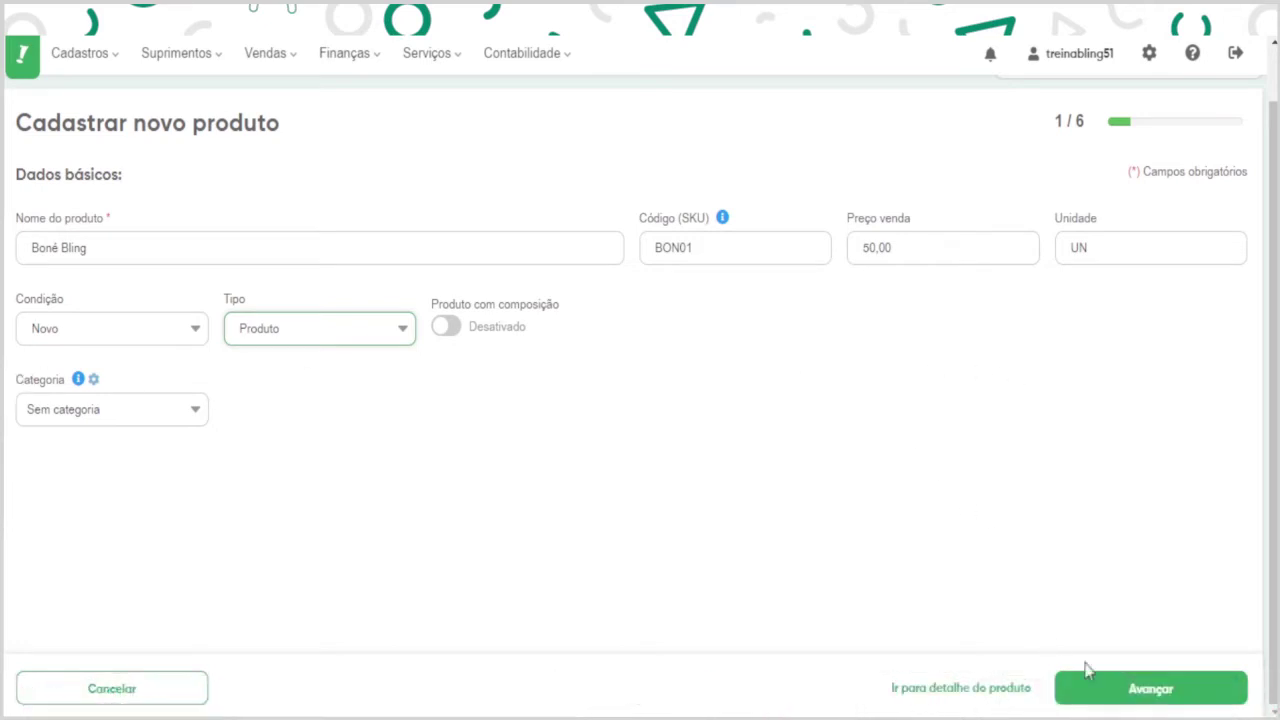
{"action": "left_click", "coordinate": [1131, 689]}
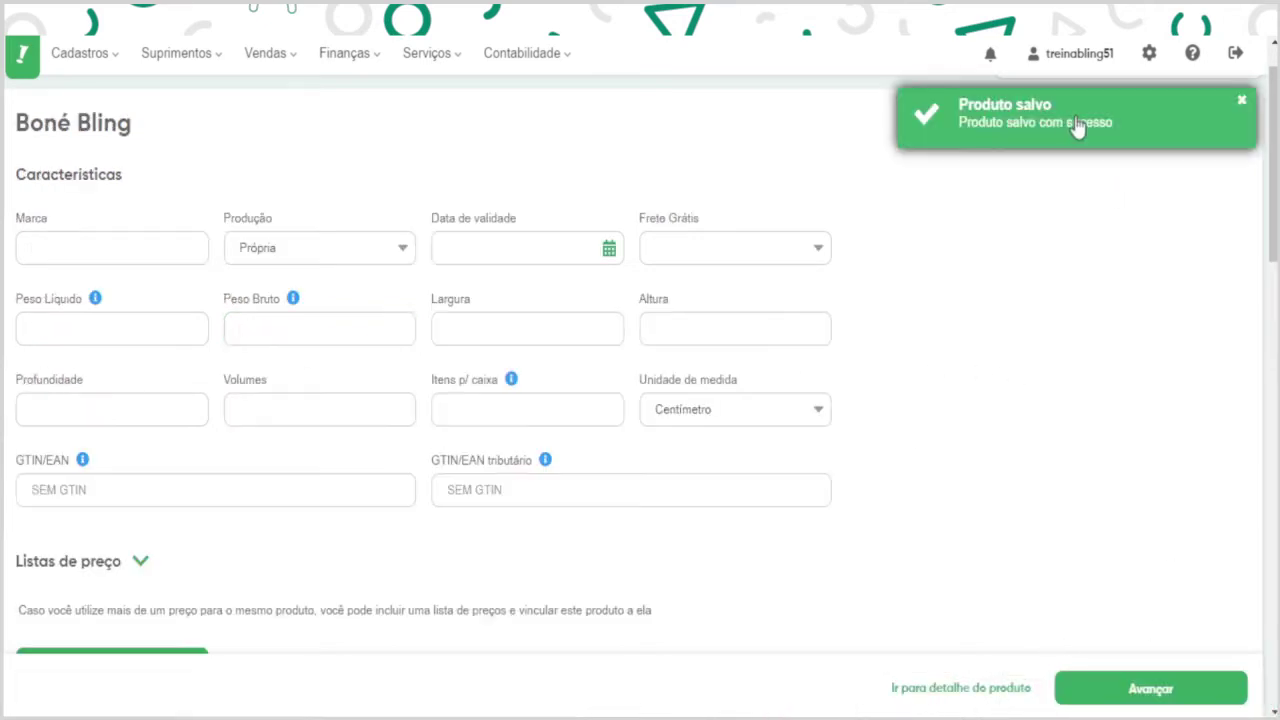
Set the product's brand to Bling and its free shipping option to Não.
{"action": "left_click", "coordinate": [183, 246]}
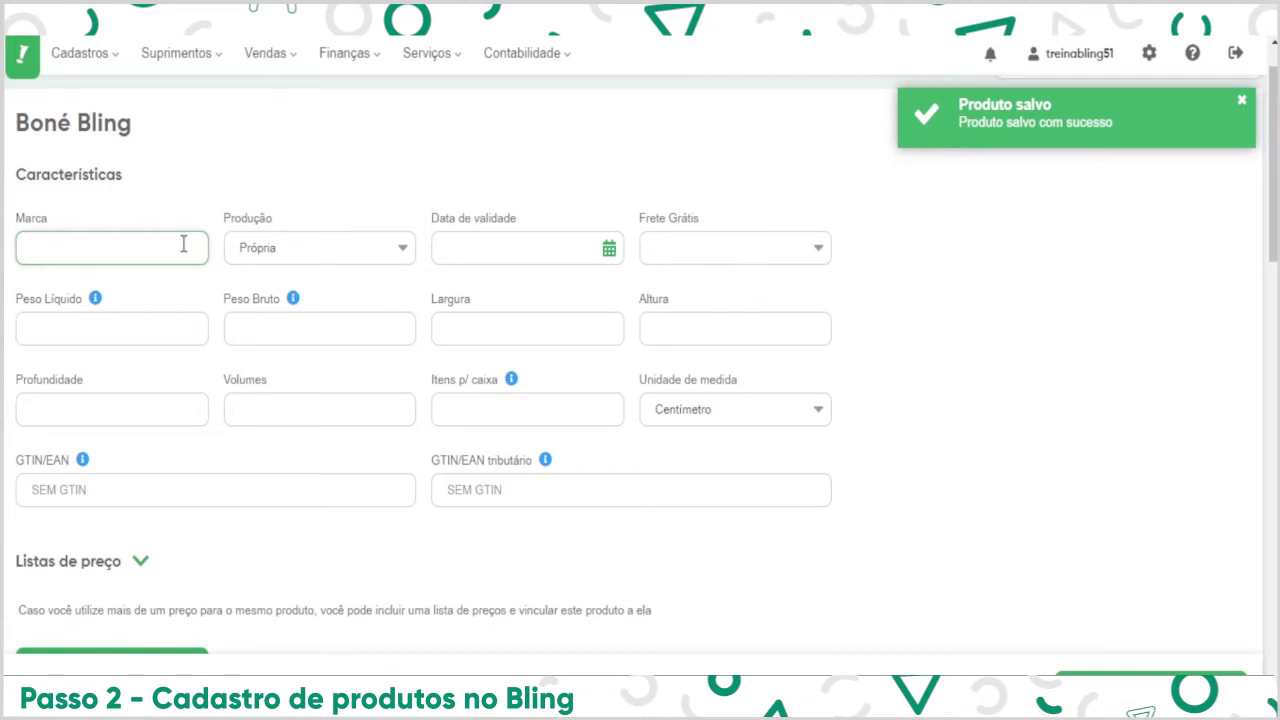
{"action": "type", "text": "Bling"}
{"action": "key", "text": "Tab"}
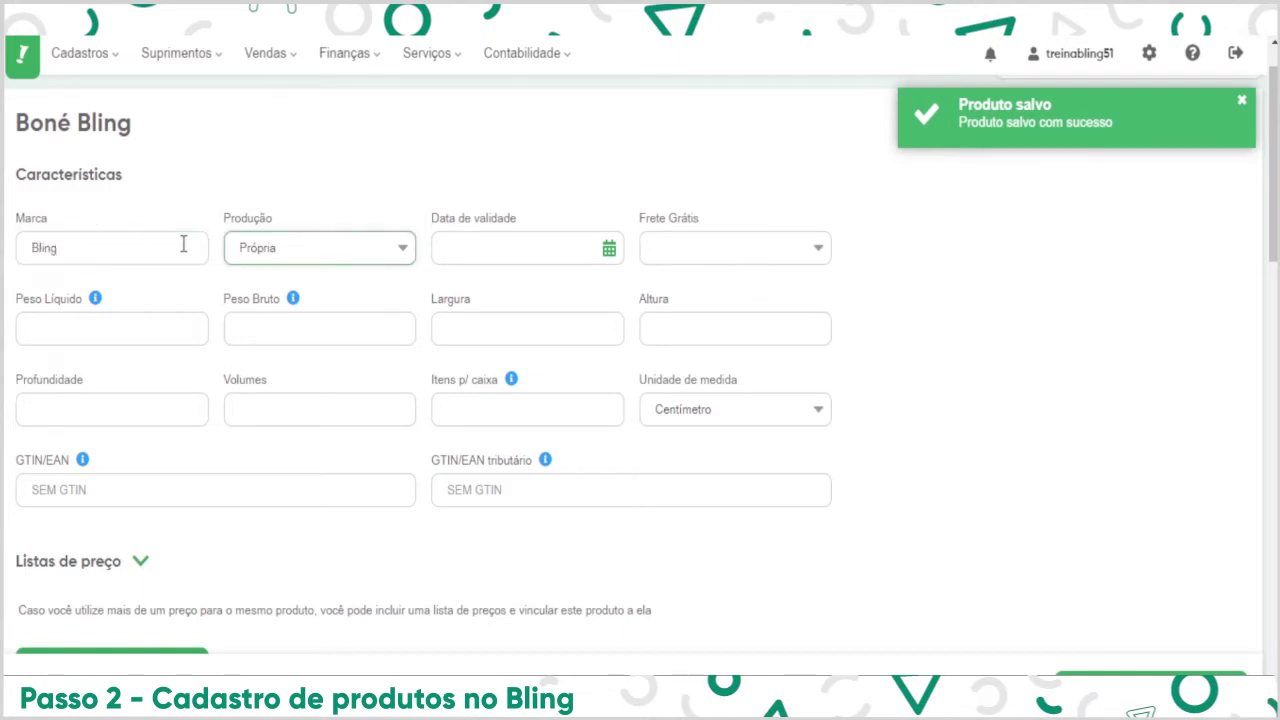
{"action": "key", "text": "Tab"}
{"action": "key", "text": "Tab"}
{"action": "key", "text": "n"}
Set the product's width to 10, height to 5 and depth to 10, keeping centimetres as the unit.
{"action": "key", "text": "Tab"}
{"action": "key", "text": "Tab"}
{"action": "key", "text": "Tab"}
{"action": "type", "text": "10"}
{"action": "key", "text": "Tab"}
{"action": "type", "text": "5"}
{"action": "key", "text": "Tab"}
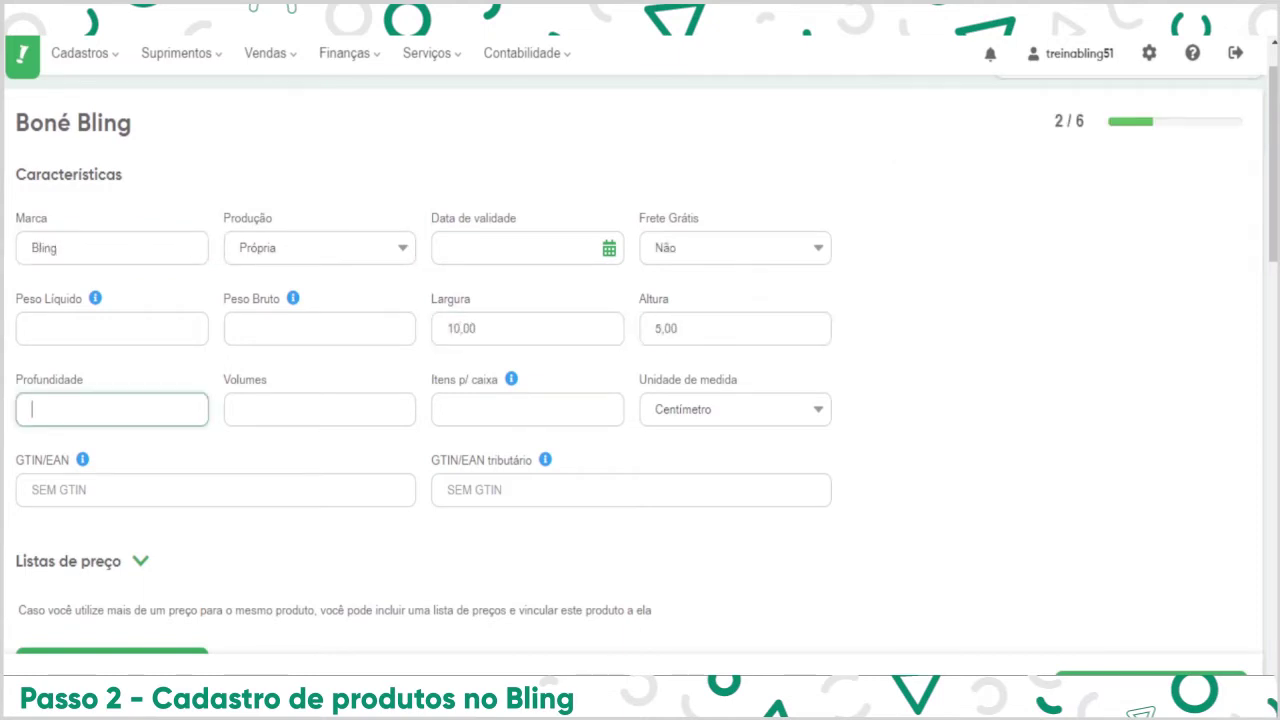
{"action": "type", "text": "10"}
{"action": "key", "text": "Tab"}
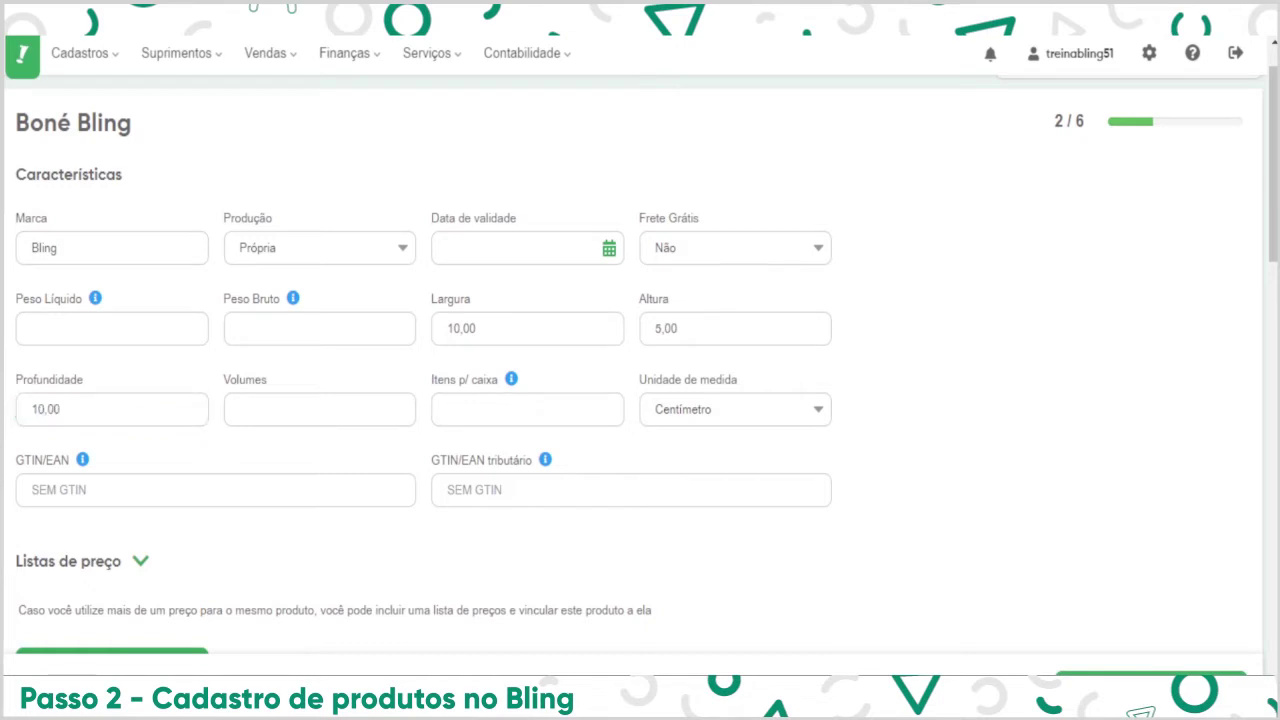
{"action": "key", "text": "Tab"}
{"action": "key", "text": "Tab"}
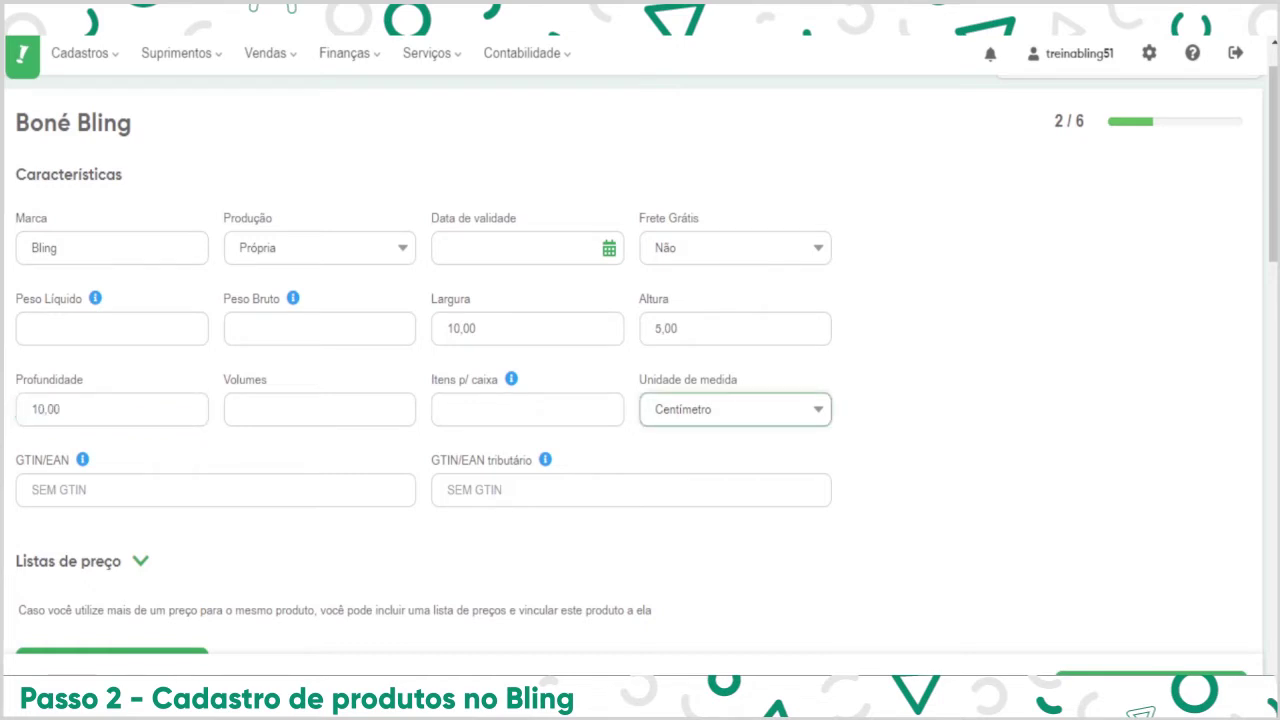
{"action": "left_click", "coordinate": [32, 490]}
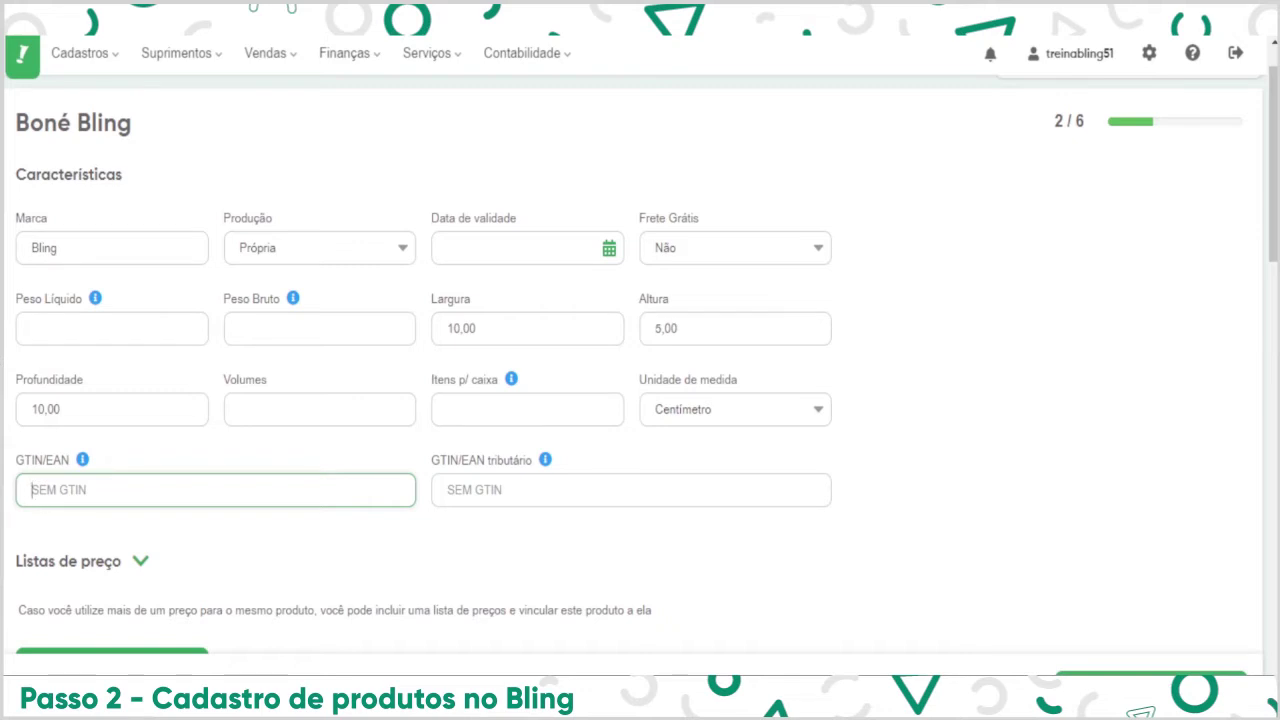
Write "Teste testes teste" as the product's short description.
{"action": "scroll", "coordinate": [464, 497], "scroll_direction": "down", "scroll_amount": 1}
{"action": "scroll", "coordinate": [464, 497], "scroll_direction": "down", "scroll_amount": 5}
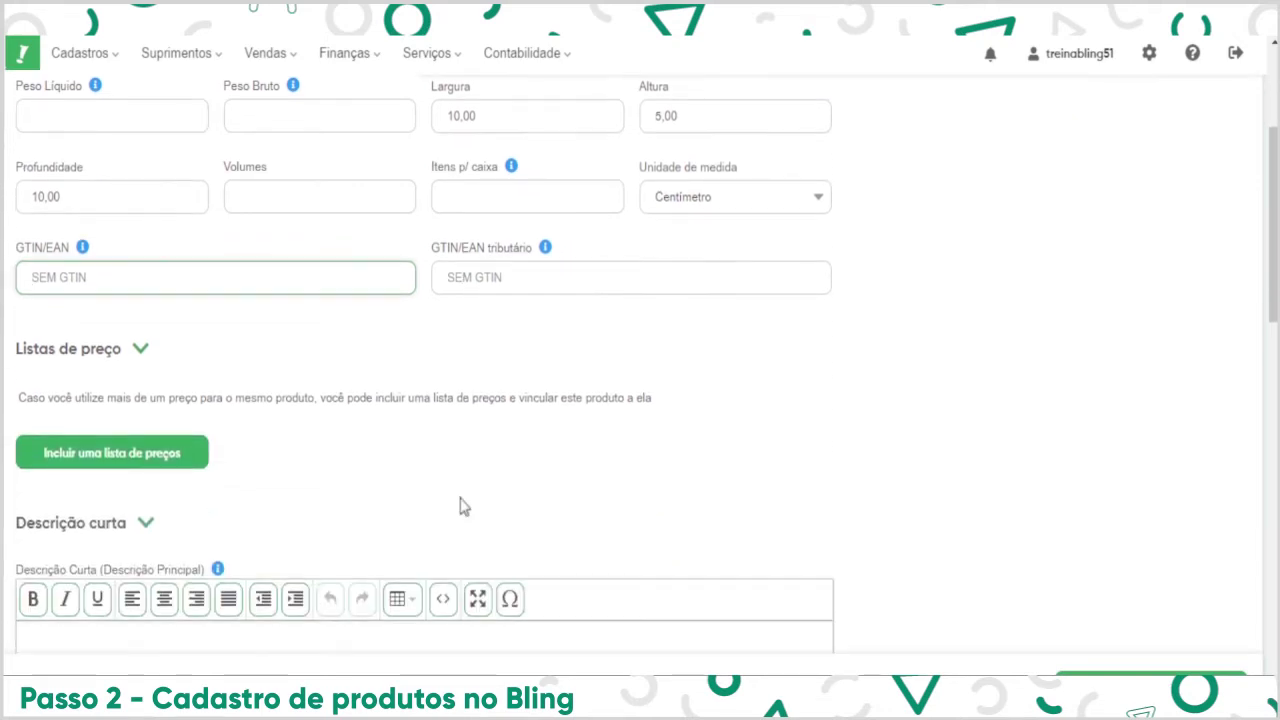
{"action": "left_click", "coordinate": [166, 354]}
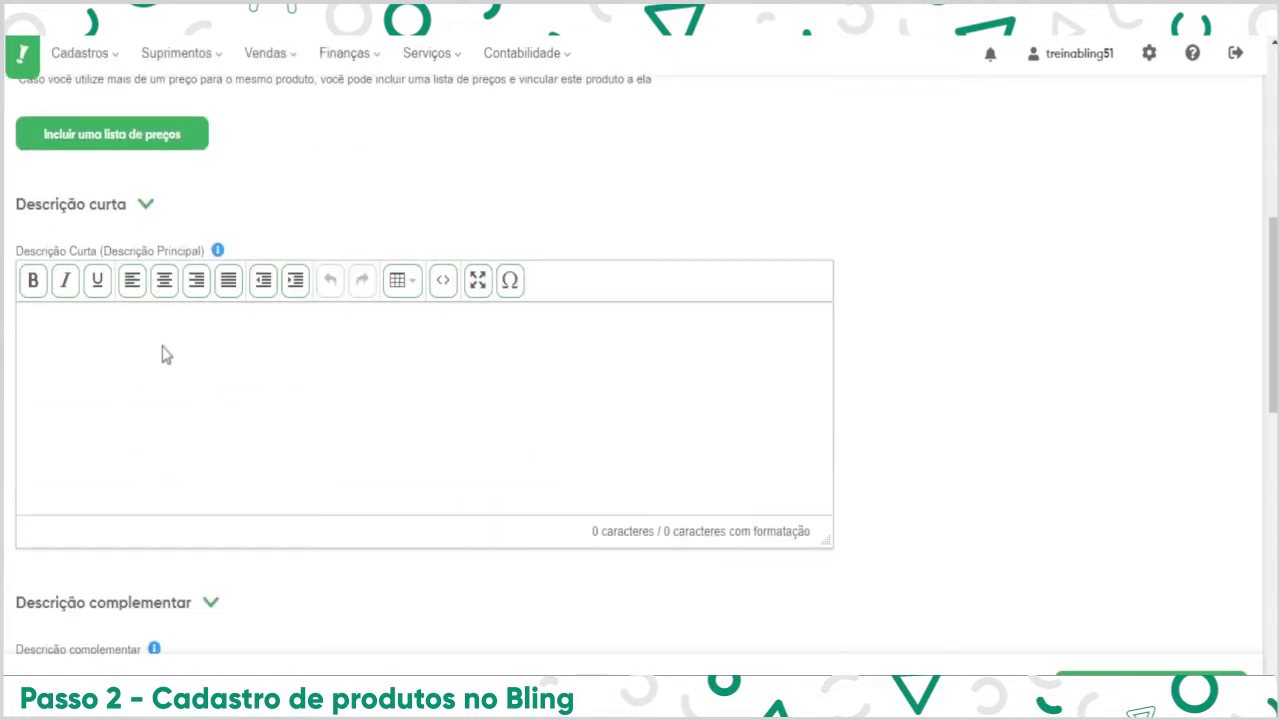
{"action": "type", "text": "Teste testes  teste"}
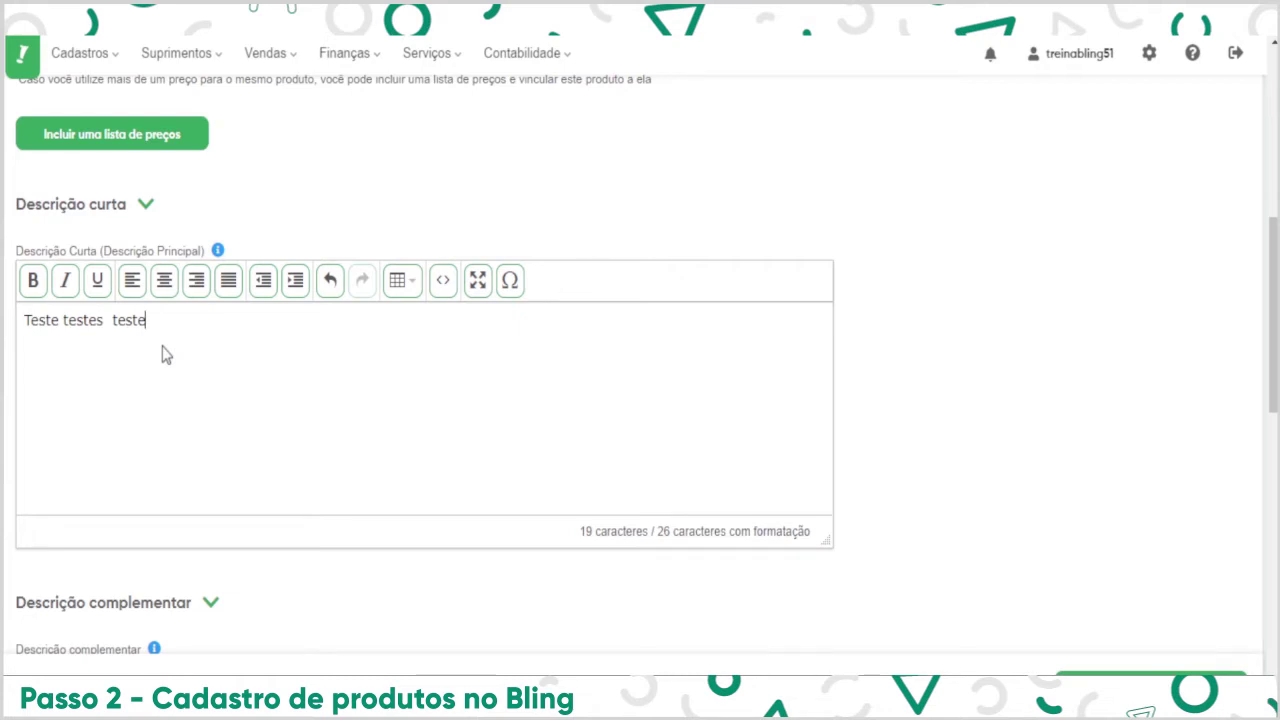
Review the complementary description, external link, video, notes and tags sections, and advance to the product image stage.
{"action": "scroll", "coordinate": [214, 397], "scroll_direction": "down", "scroll_amount": 7}
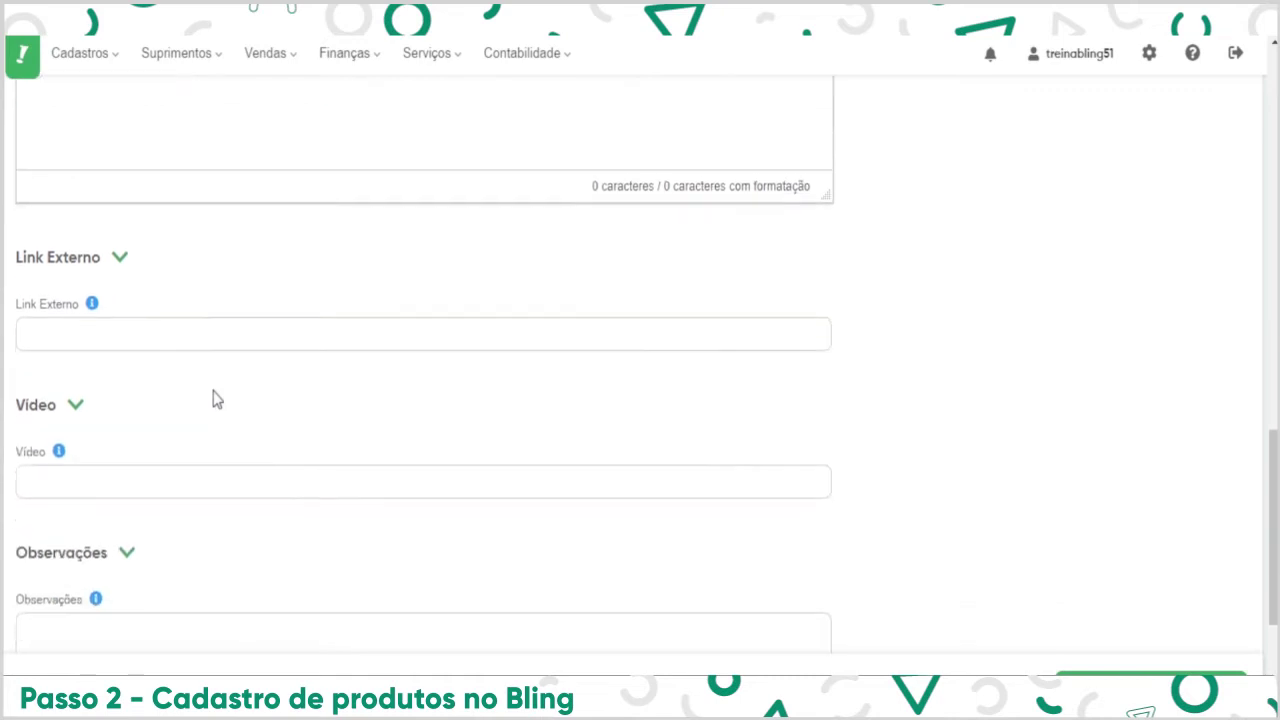
{"action": "scroll", "coordinate": [214, 397], "scroll_direction": "down", "scroll_amount": 1}
{"action": "scroll", "coordinate": [171, 326], "scroll_direction": "up", "scroll_amount": 3}
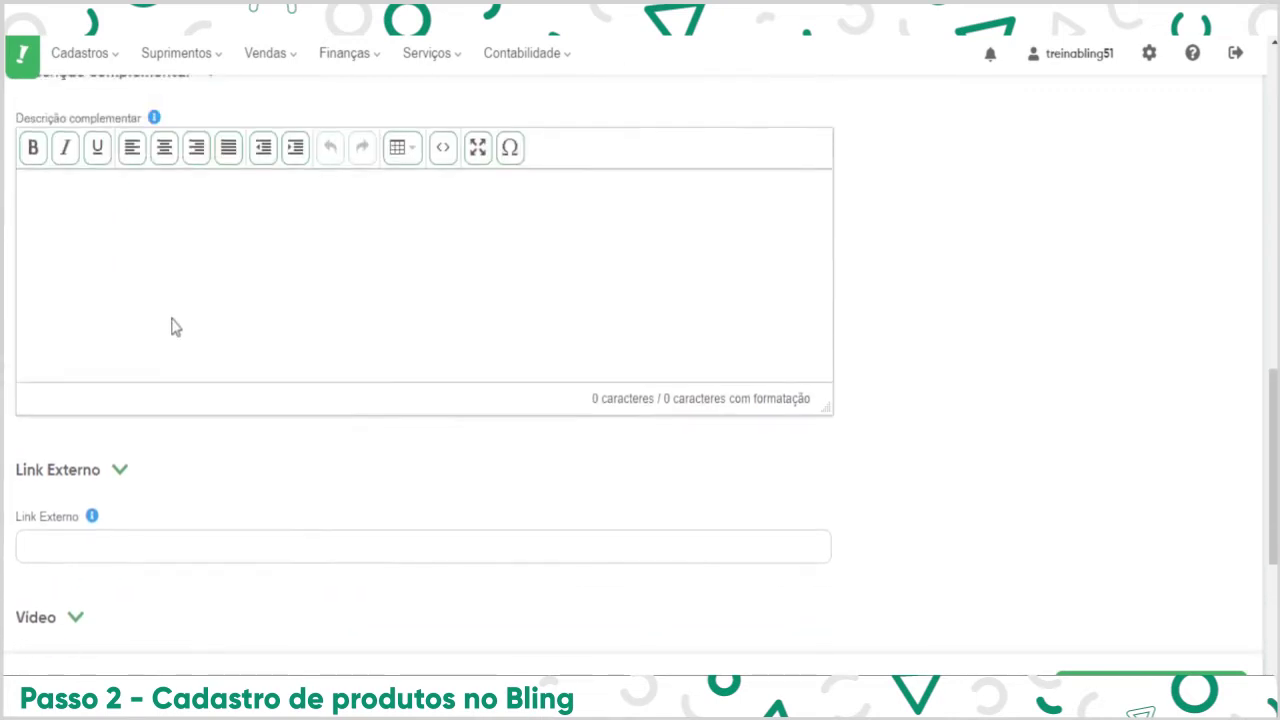
{"action": "scroll", "coordinate": [171, 326], "scroll_direction": "up", "scroll_amount": 1}
{"action": "scroll", "coordinate": [171, 326], "scroll_direction": "down", "scroll_amount": 5}
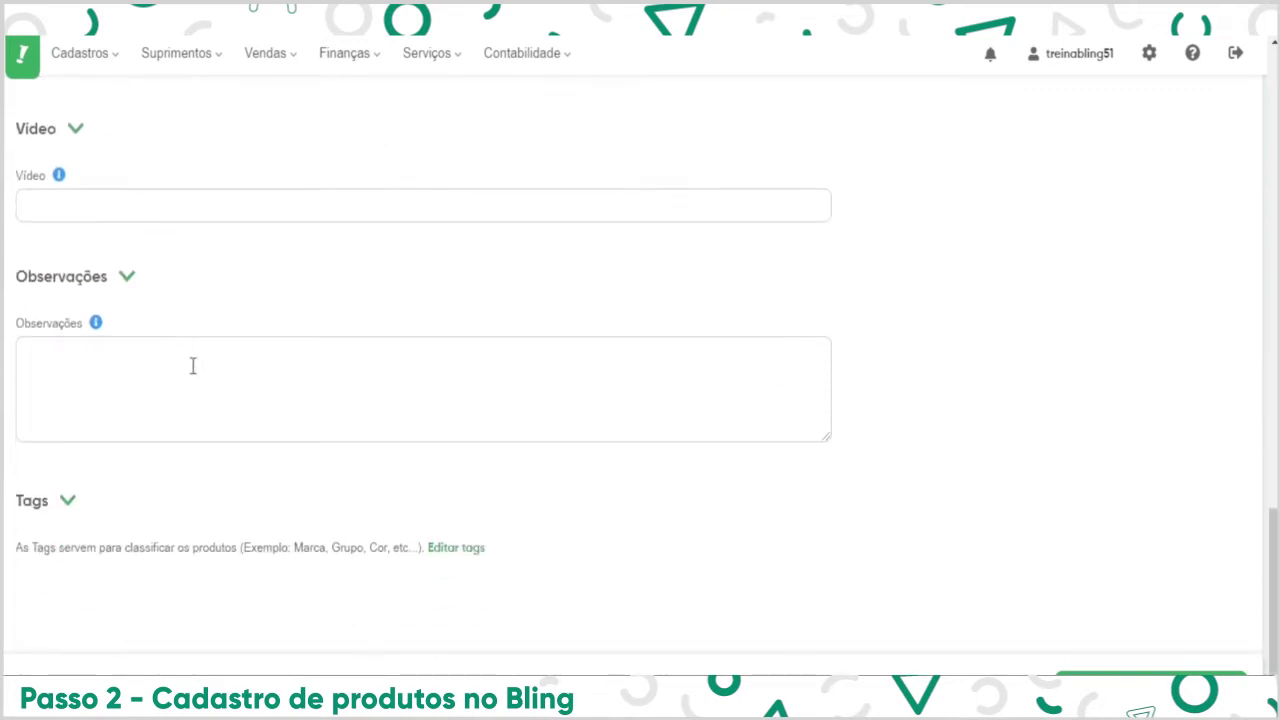
{"action": "scroll", "coordinate": [340, 408], "scroll_direction": "up", "scroll_amount": 10}
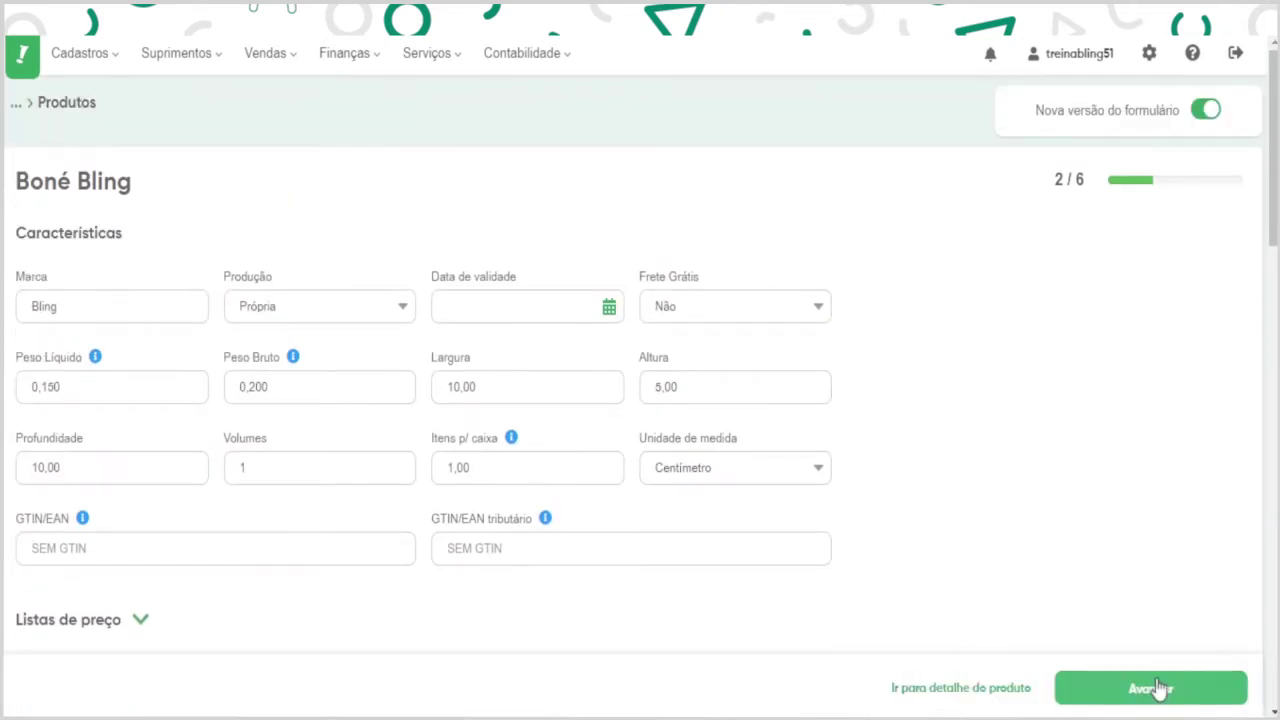
{"action": "left_click", "coordinate": [1159, 689]}
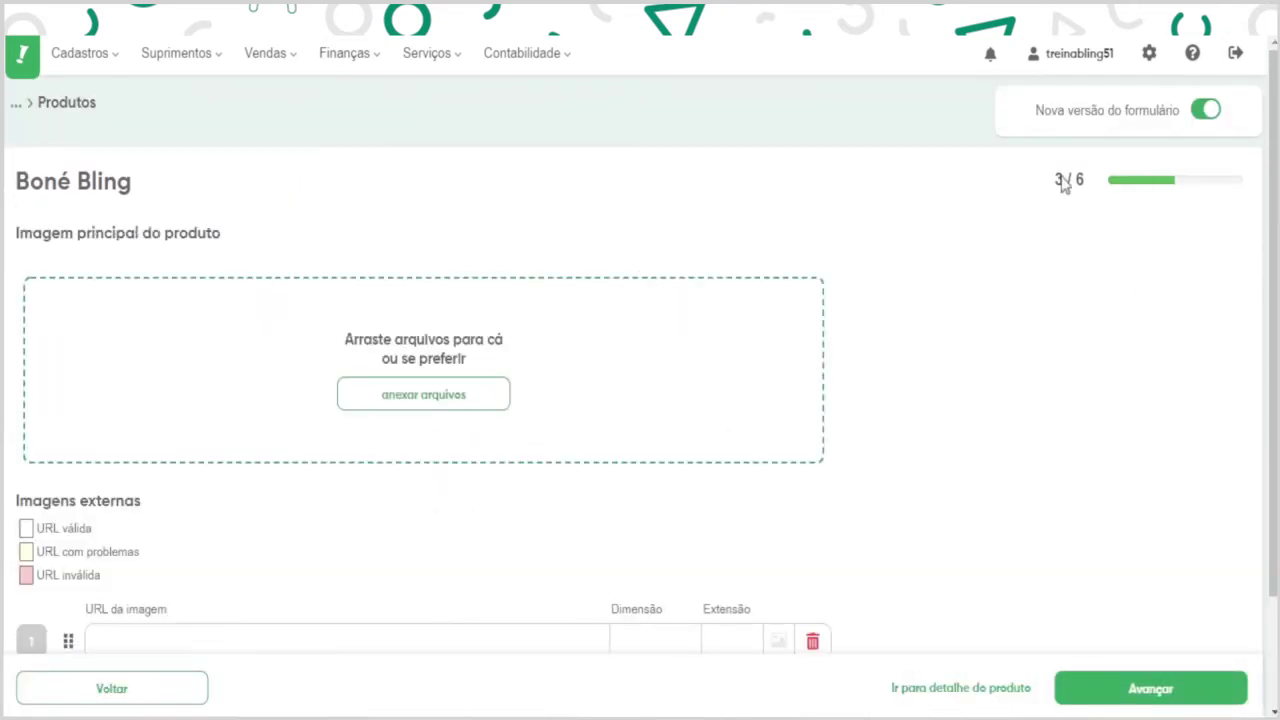
Upload and attach bone.jpg as the product's main image, and advance to the stock stage.
{"action": "scroll", "coordinate": [660, 380], "scroll_direction": "down", "scroll_amount": 1}
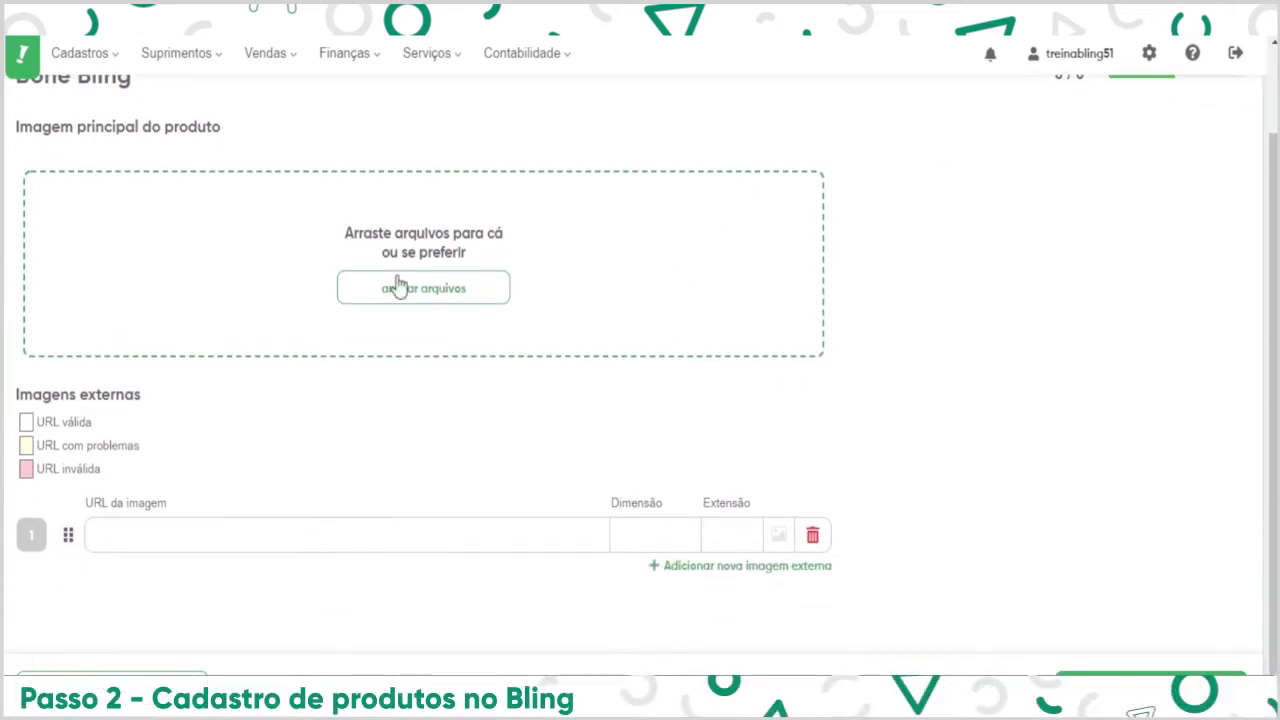
{"action": "scroll", "coordinate": [437, 351], "scroll_direction": "up", "scroll_amount": 1}
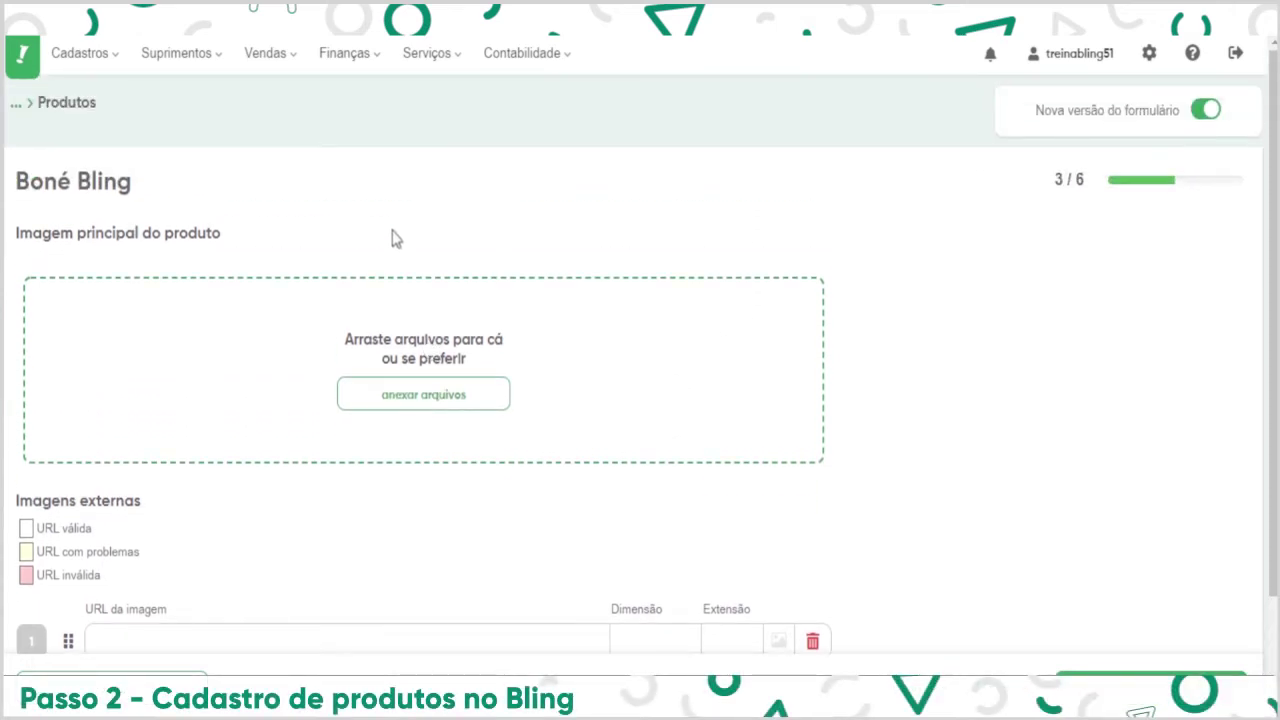
{"action": "left_click", "coordinate": [423, 395]}
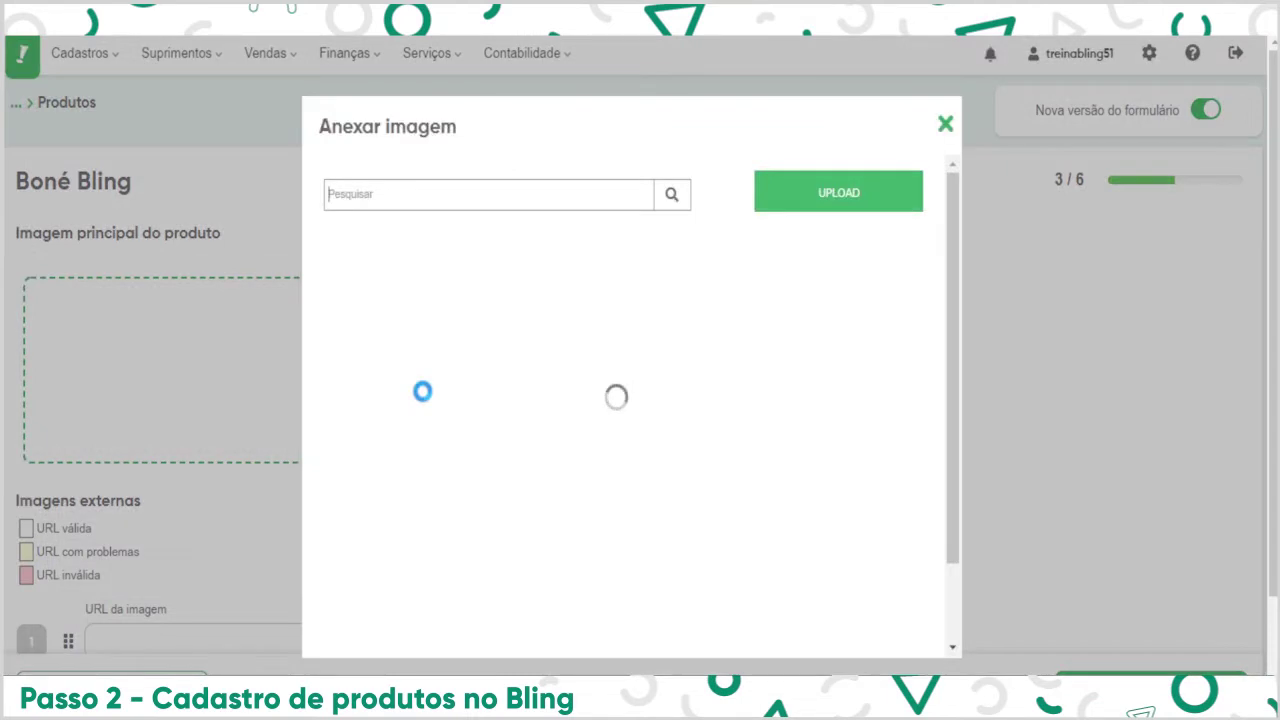
{"action": "left_click", "coordinate": [813, 203]}
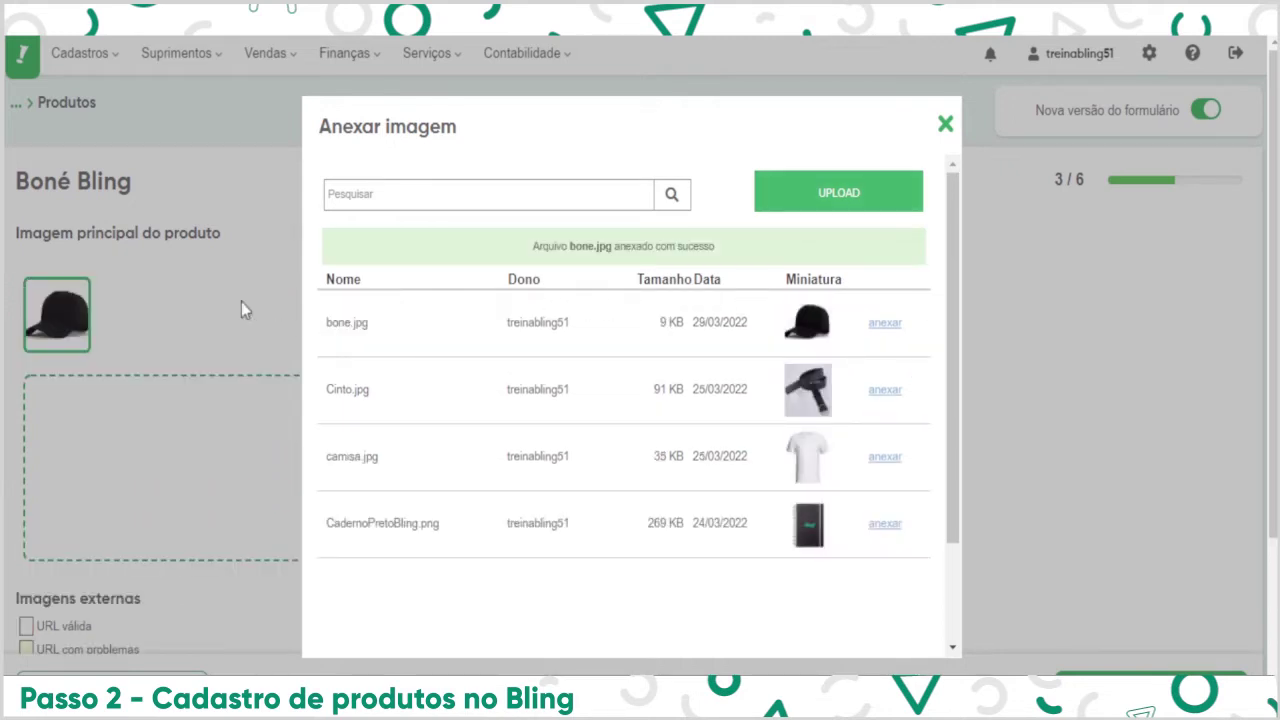
{"action": "left_click", "coordinate": [944, 127]}
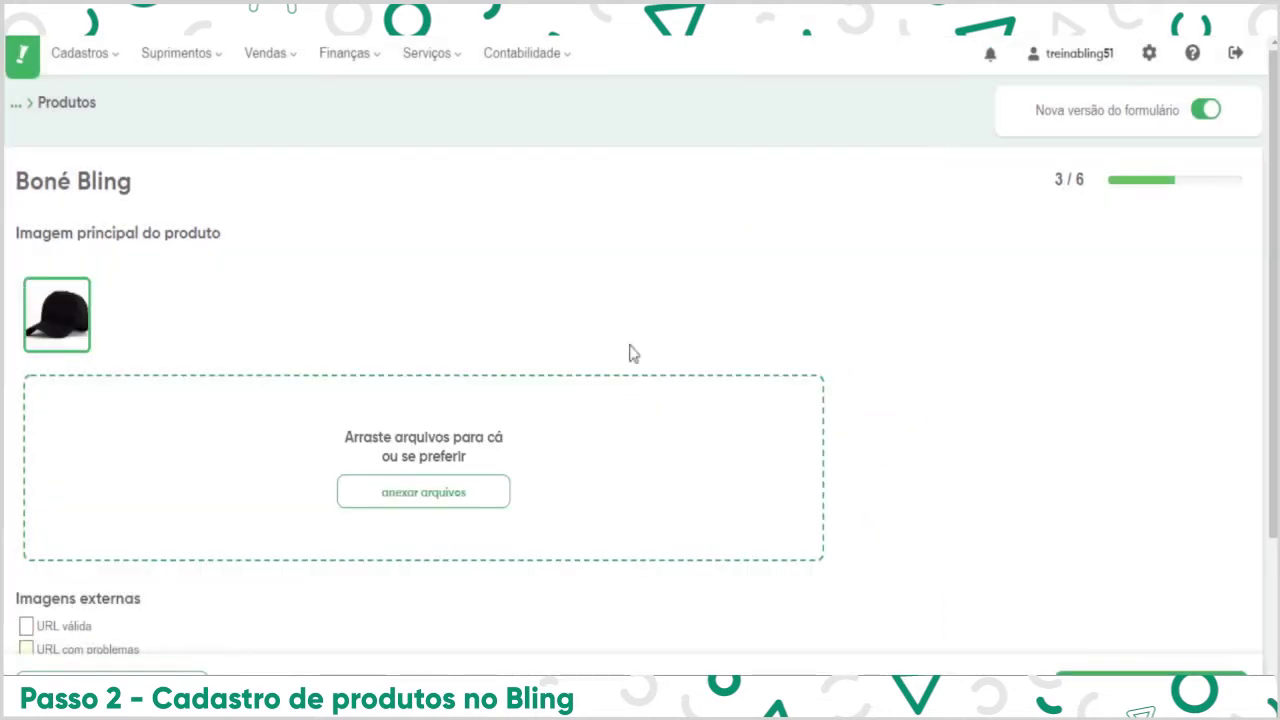
{"action": "scroll", "coordinate": [632, 351], "scroll_direction": "down", "scroll_amount": 5}
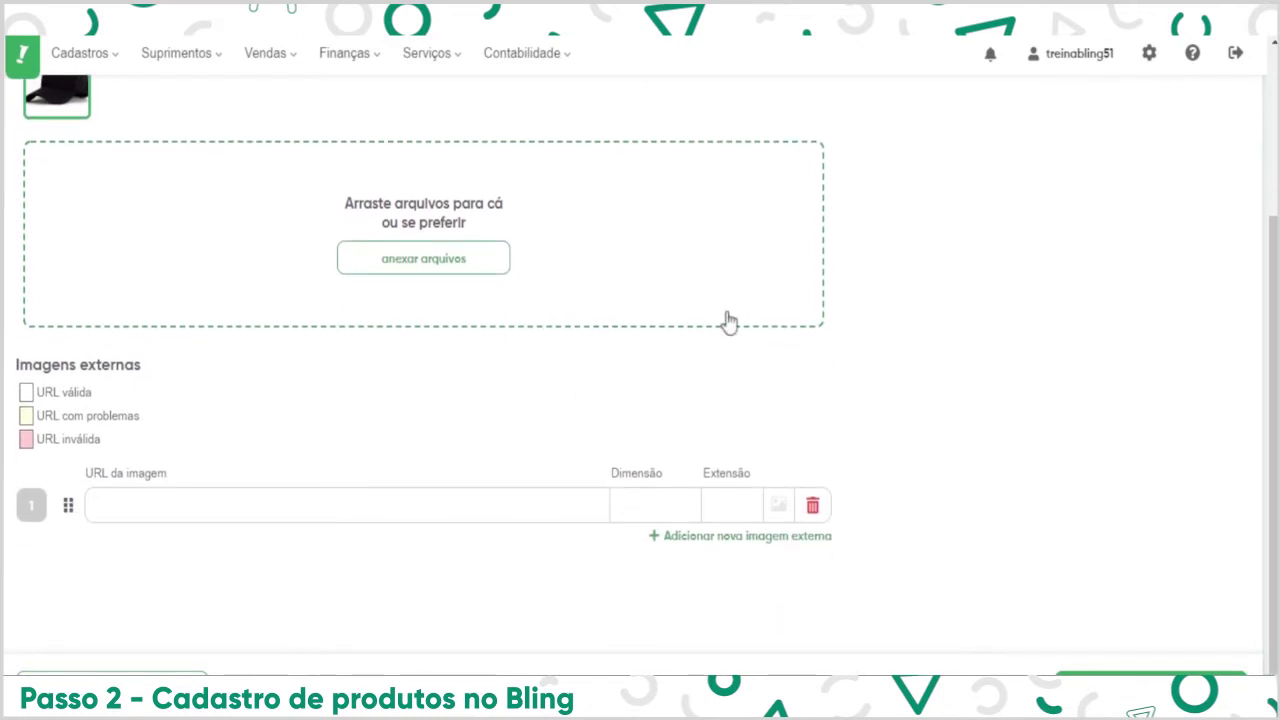
{"action": "left_click", "coordinate": [1131, 692]}
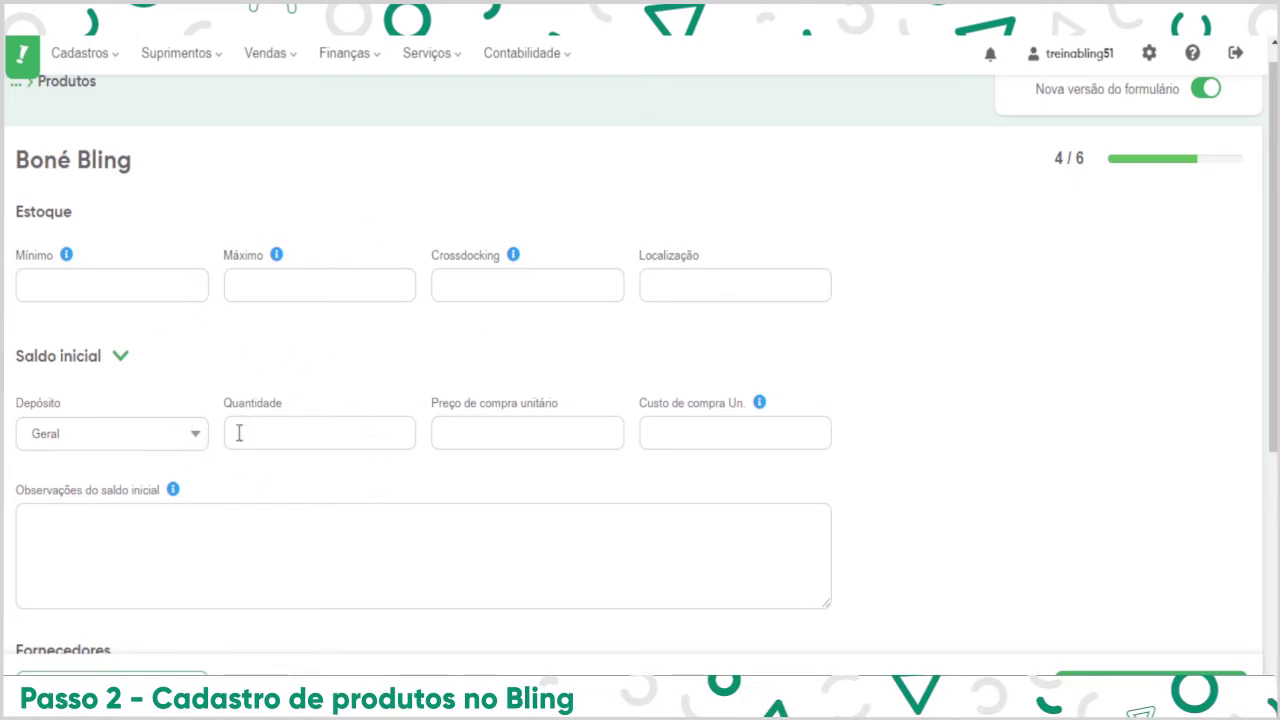
Set the initial balance quantity to 10 in the Geral deposit, leaving the purchase price empty.
{"action": "left_click", "coordinate": [284, 427]}
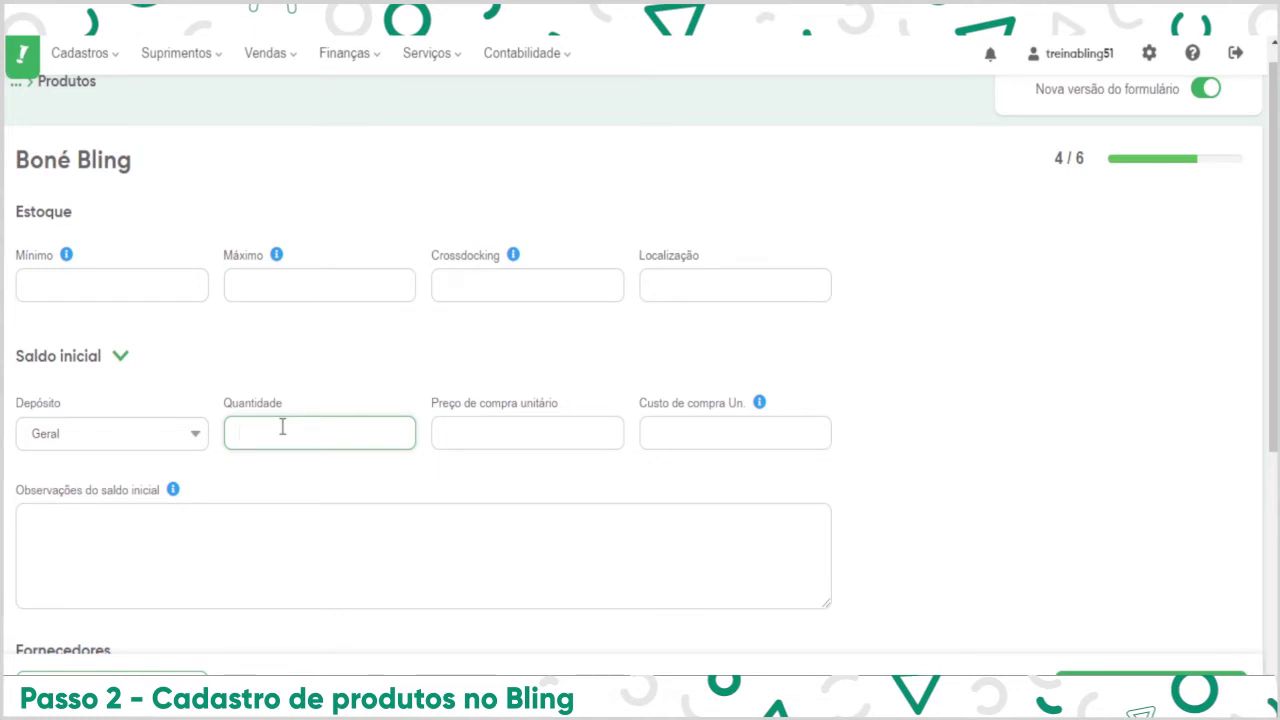
{"action": "type", "text": "10"}
{"action": "left_click", "coordinate": [470, 356]}
{"action": "scroll", "coordinate": [470, 356], "scroll_direction": "up", "scroll_amount": 1}
{"action": "scroll", "coordinate": [468, 354], "scroll_direction": "down", "scroll_amount": 1}
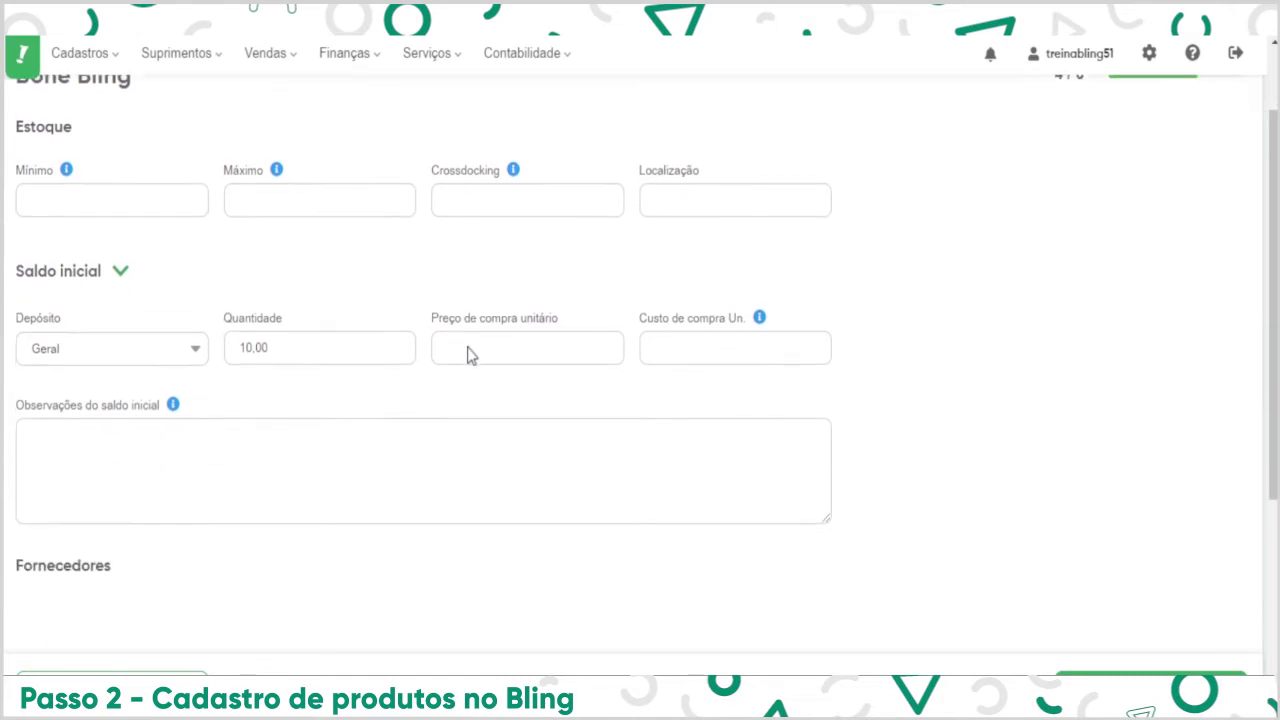
{"action": "scroll", "coordinate": [469, 348], "scroll_direction": "up", "scroll_amount": 1}
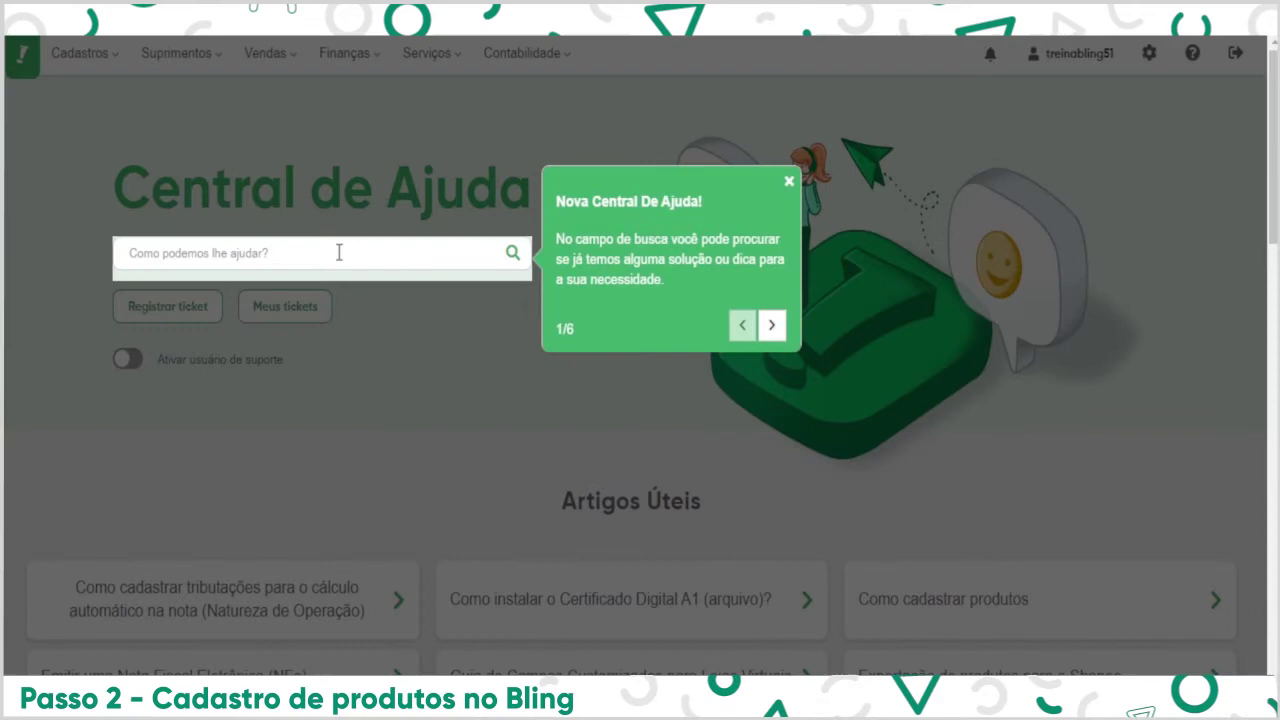
Search the Central de Ajuda for "Produtos mercado livre".
{"action": "left_click", "coordinate": [338, 253]}
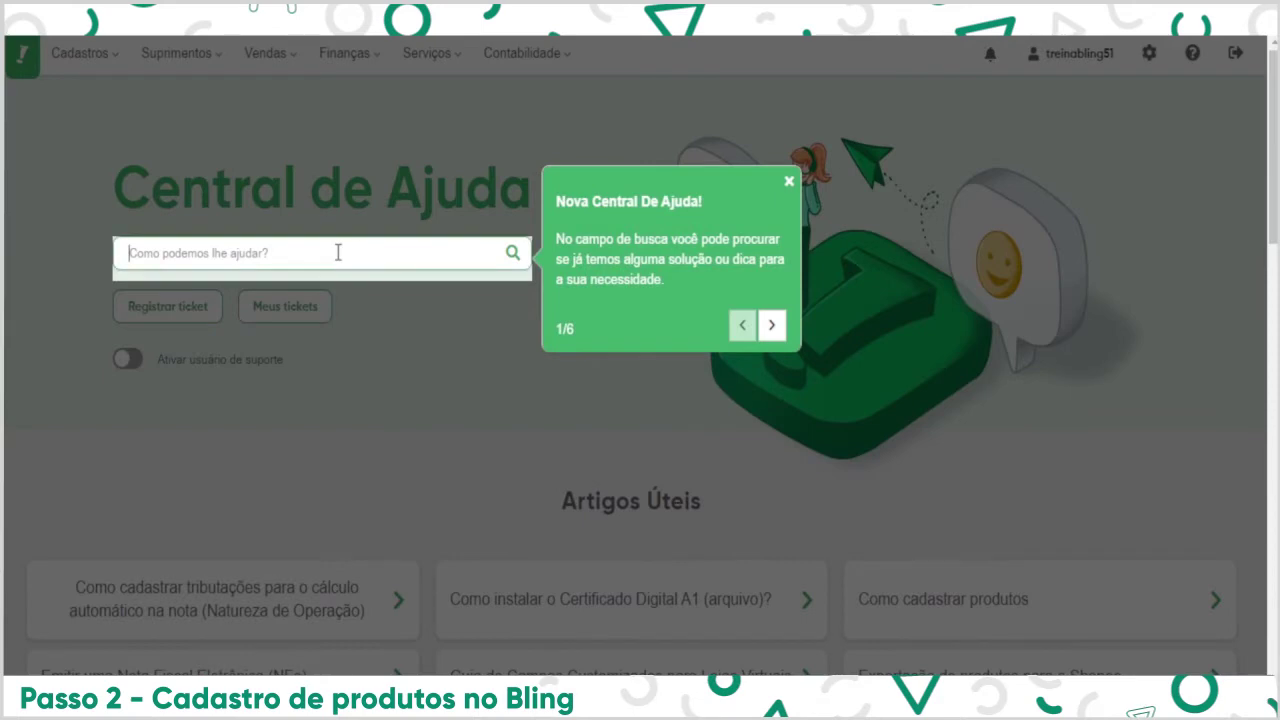
{"action": "type", "text": "Produtos me"}
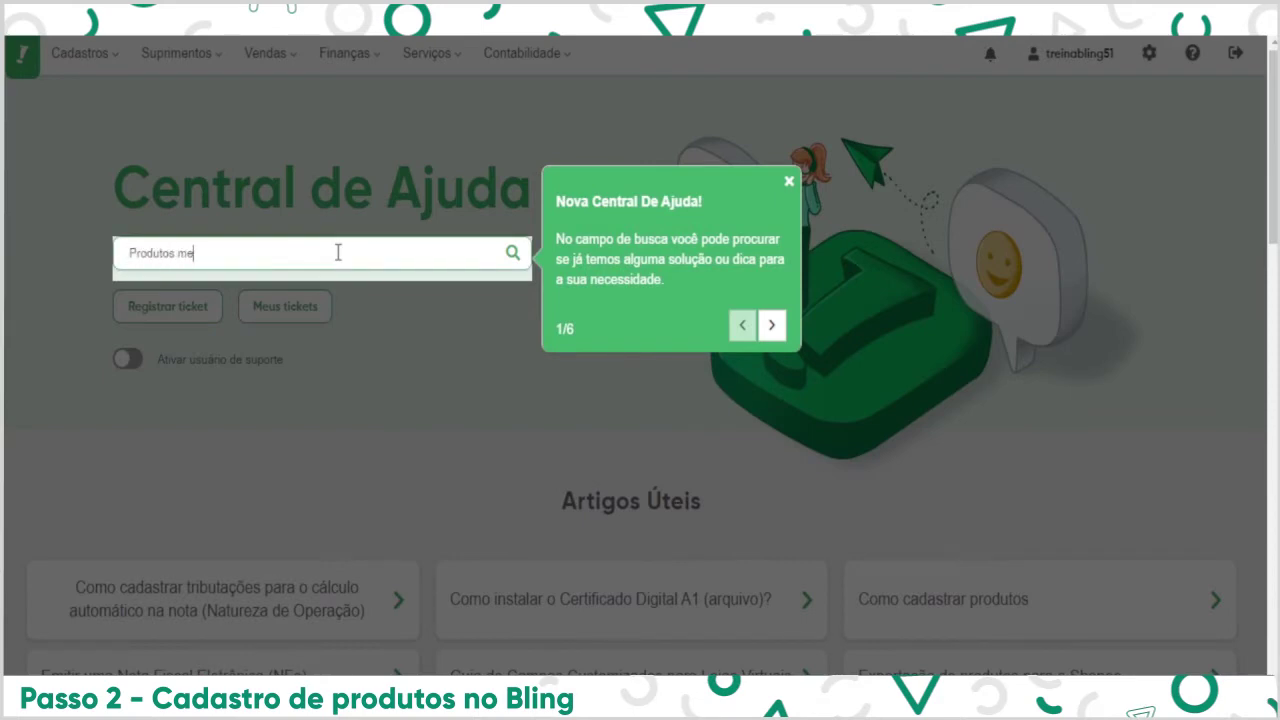
{"action": "type", "text": "rcado livre"}
{"action": "key", "text": "Return"}
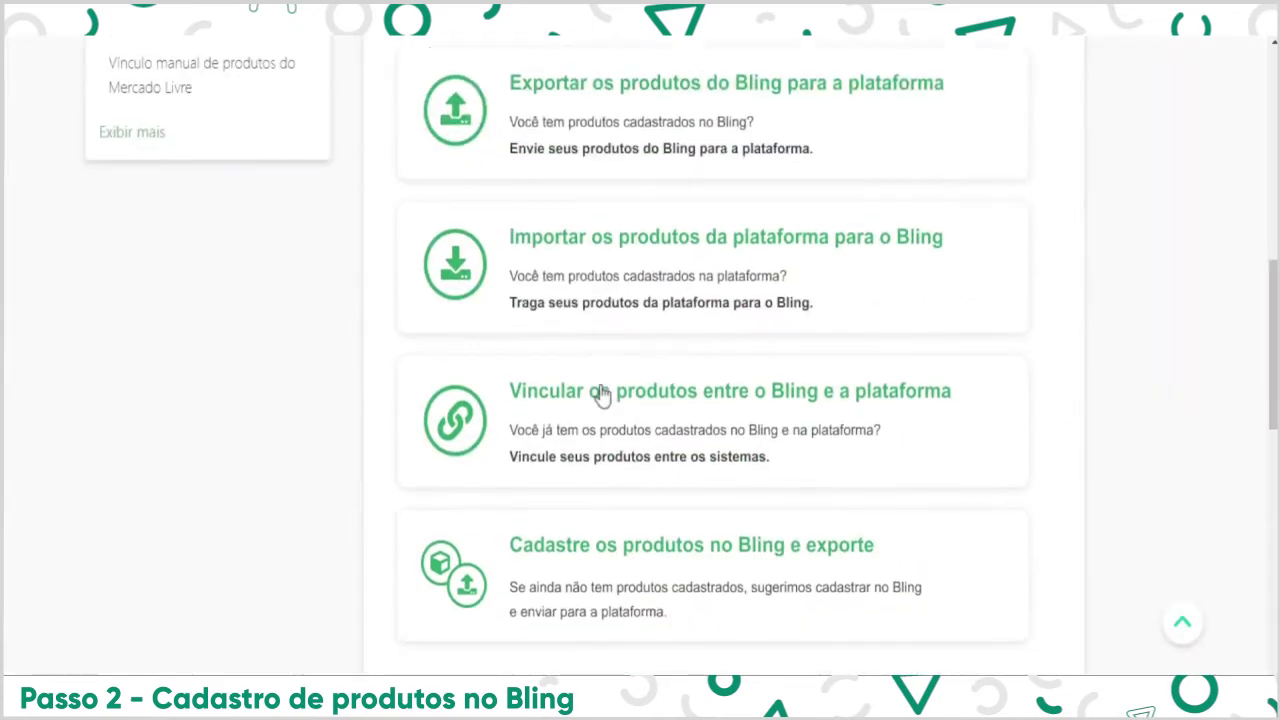
Examine the help article on exporting products to Mercado Livre, including its options for exporting, importing and linking products.
{"action": "scroll", "coordinate": [600, 394], "scroll_direction": "up", "scroll_amount": 1}
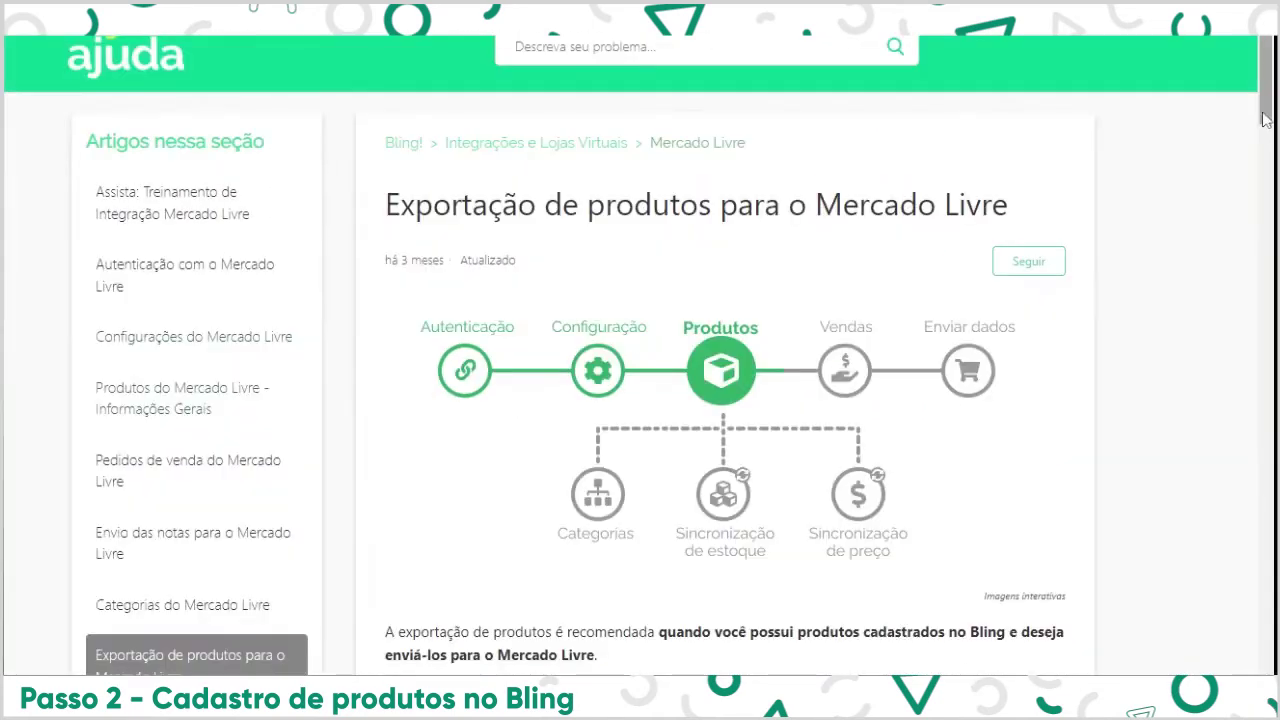
{"action": "left_click_drag", "start_coordinate": [1265, 119], "coordinate": [1263, 553]}
{"action": "left_click_drag", "start_coordinate": [372, 112], "coordinate": [574, 580]}
{"action": "left_click", "coordinate": [578, 584]}
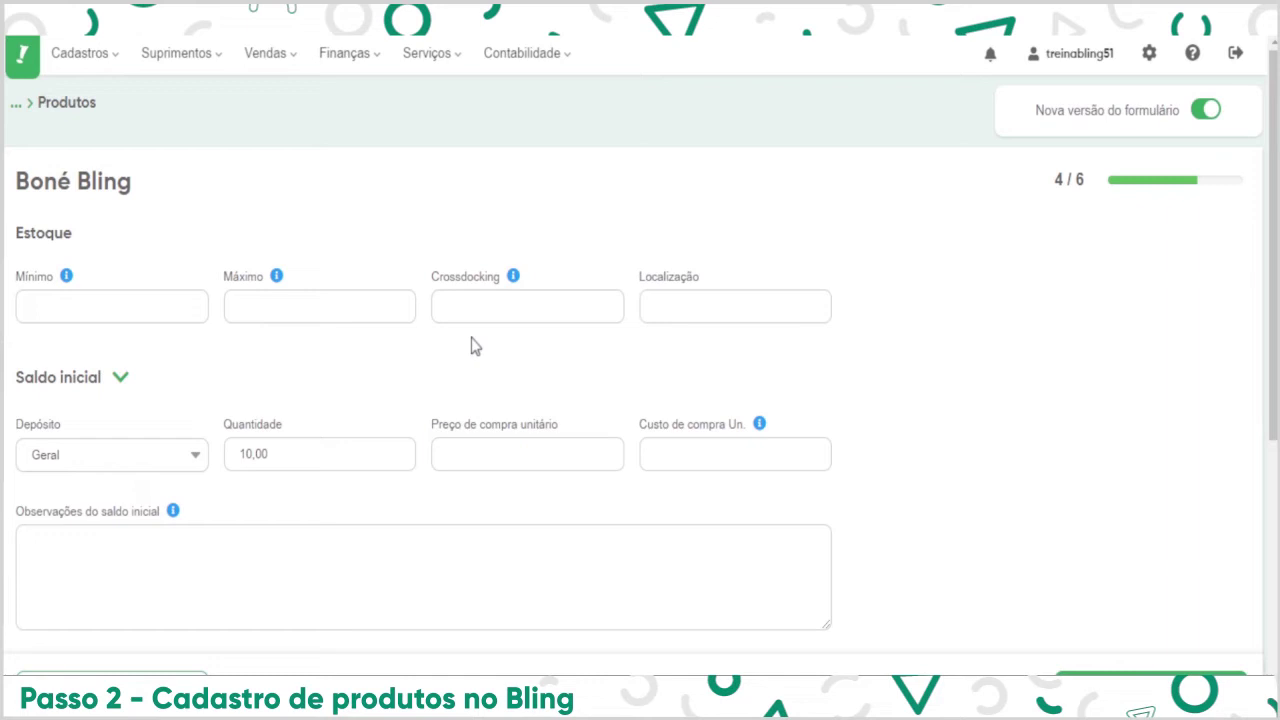
Advance from the stock stage to the taxation stage and select the NCM field.
{"action": "scroll", "coordinate": [900, 560], "scroll_direction": "down", "scroll_amount": 2}
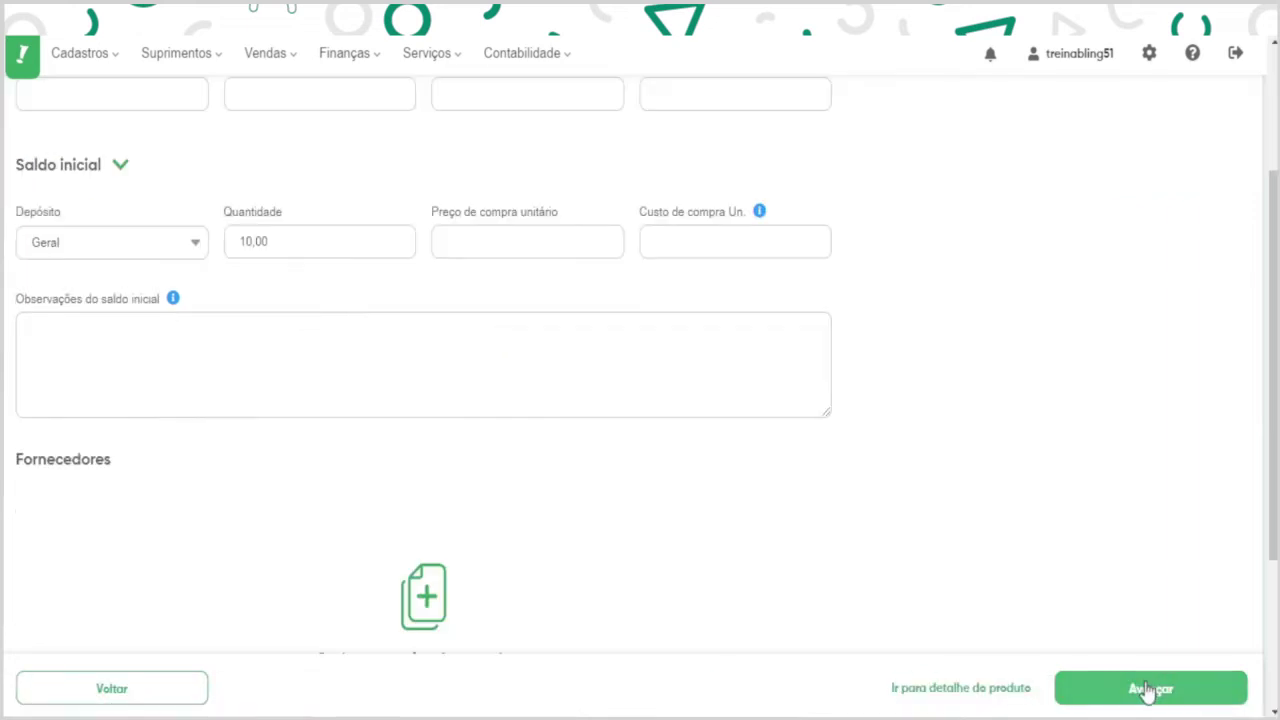
{"action": "left_click", "coordinate": [1149, 689]}
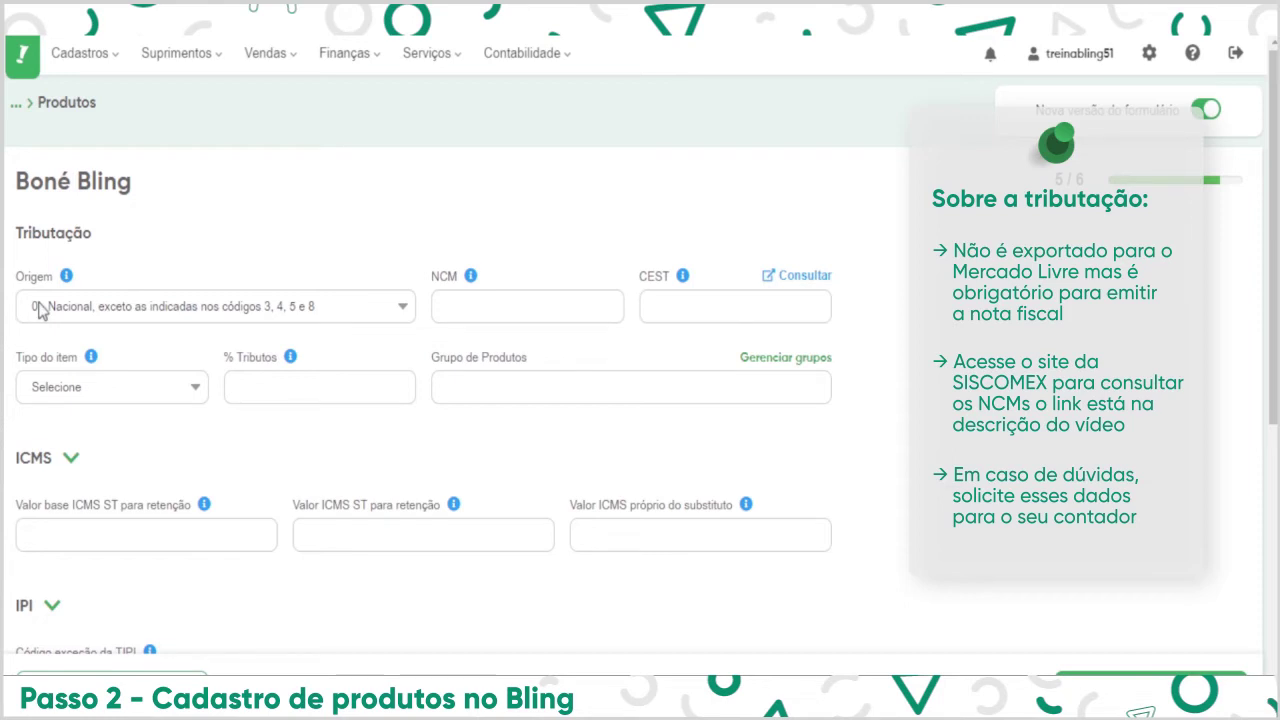
{"action": "left_click", "coordinate": [477, 309]}
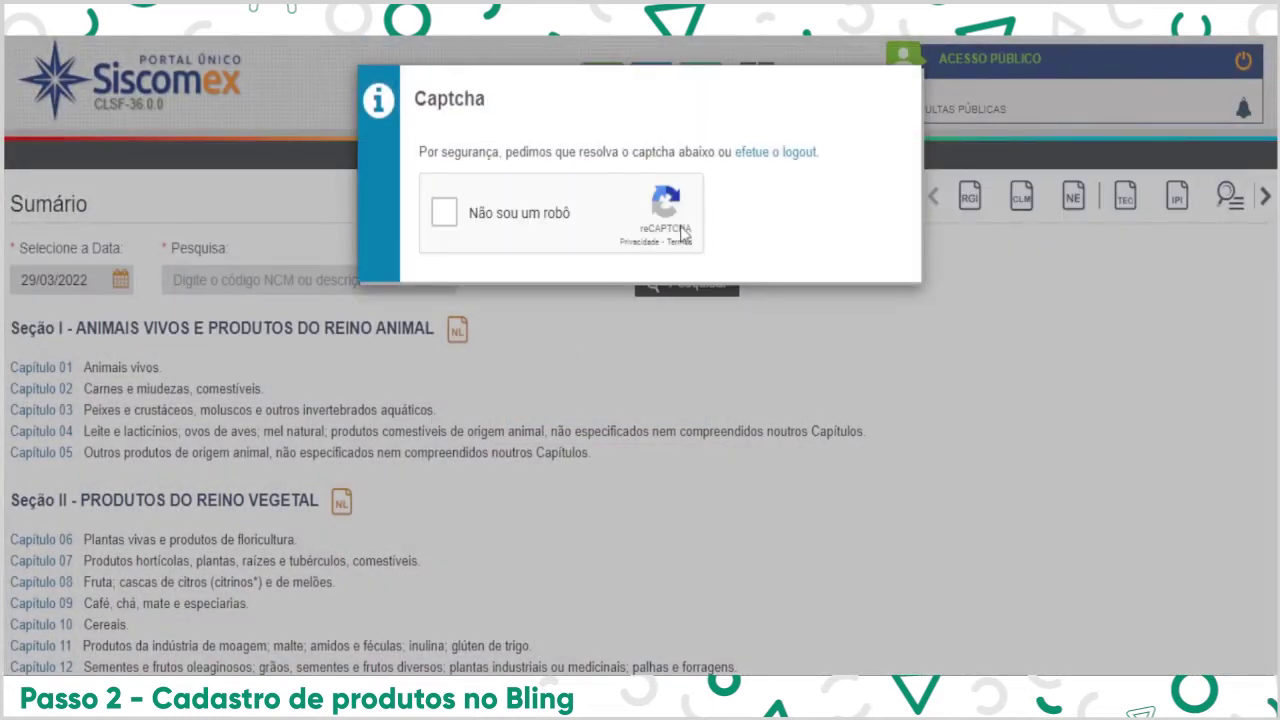
On the Siscomex portal, complete the captcha check and search the NCM nomenclature for "bone".
{"action": "left_click", "coordinate": [444, 212]}
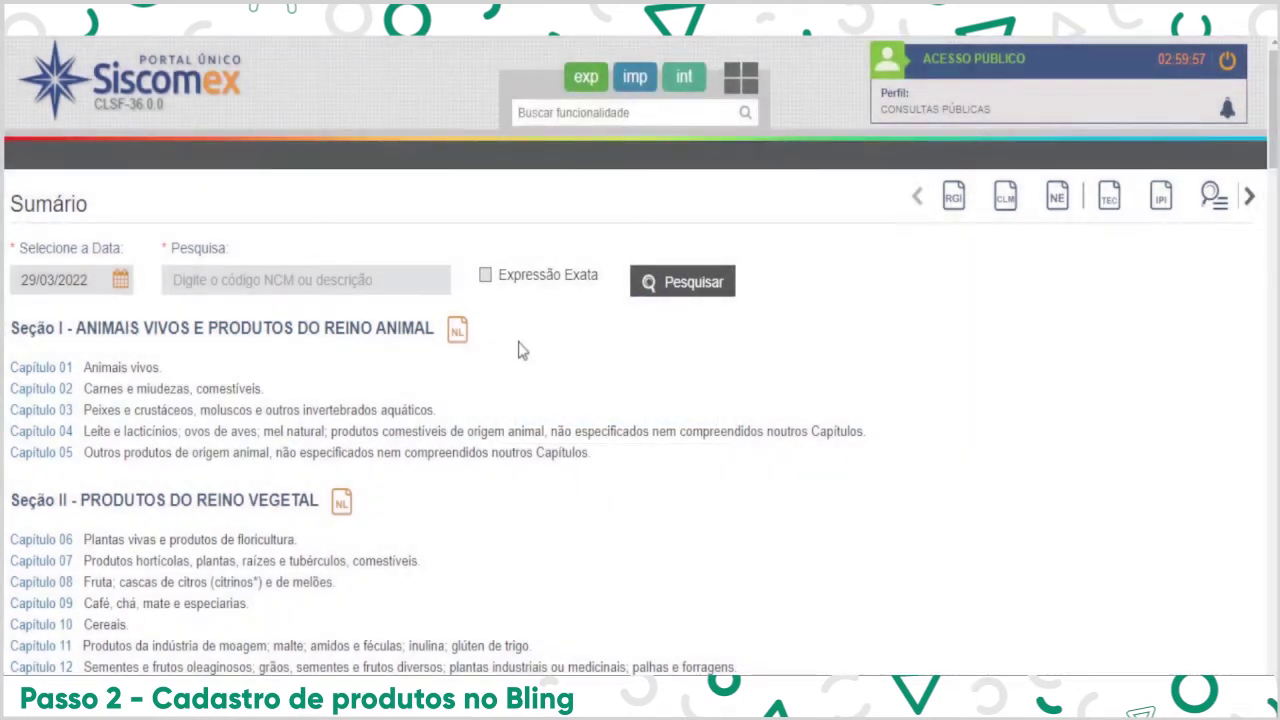
{"action": "left_click", "coordinate": [410, 281]}
{"action": "type", "text": "bone"}
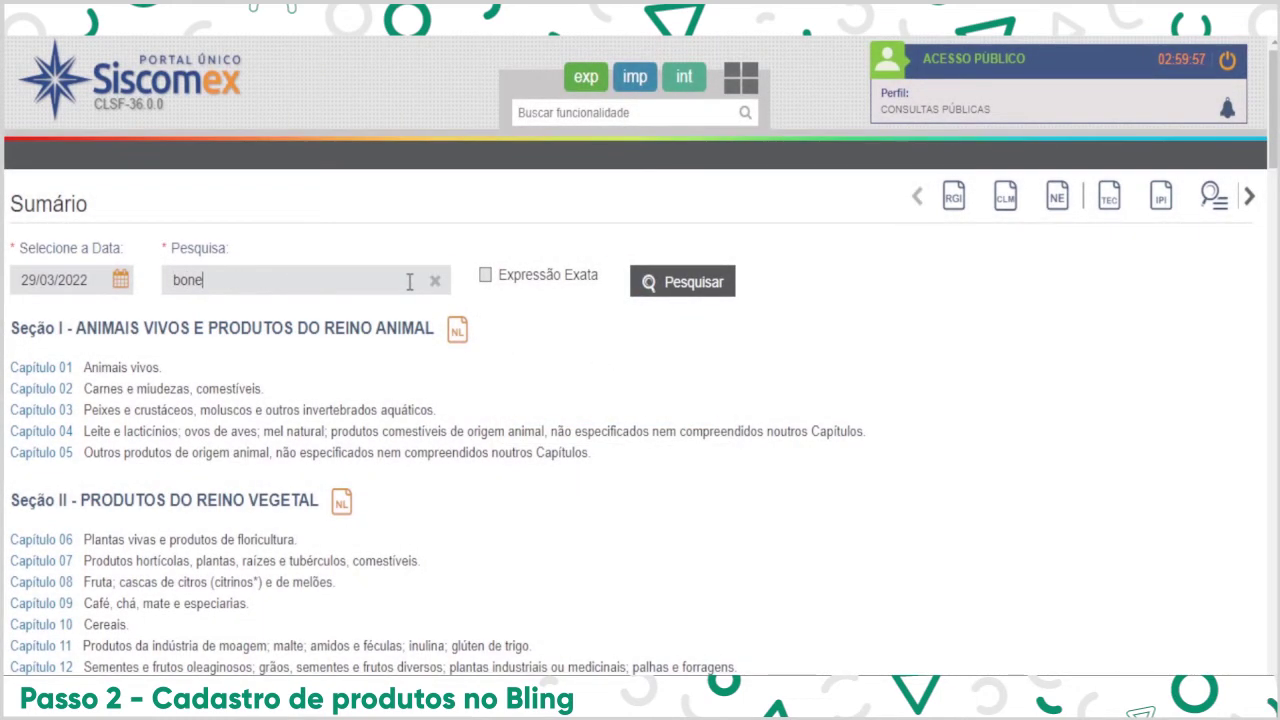
{"action": "key", "text": "Return"}
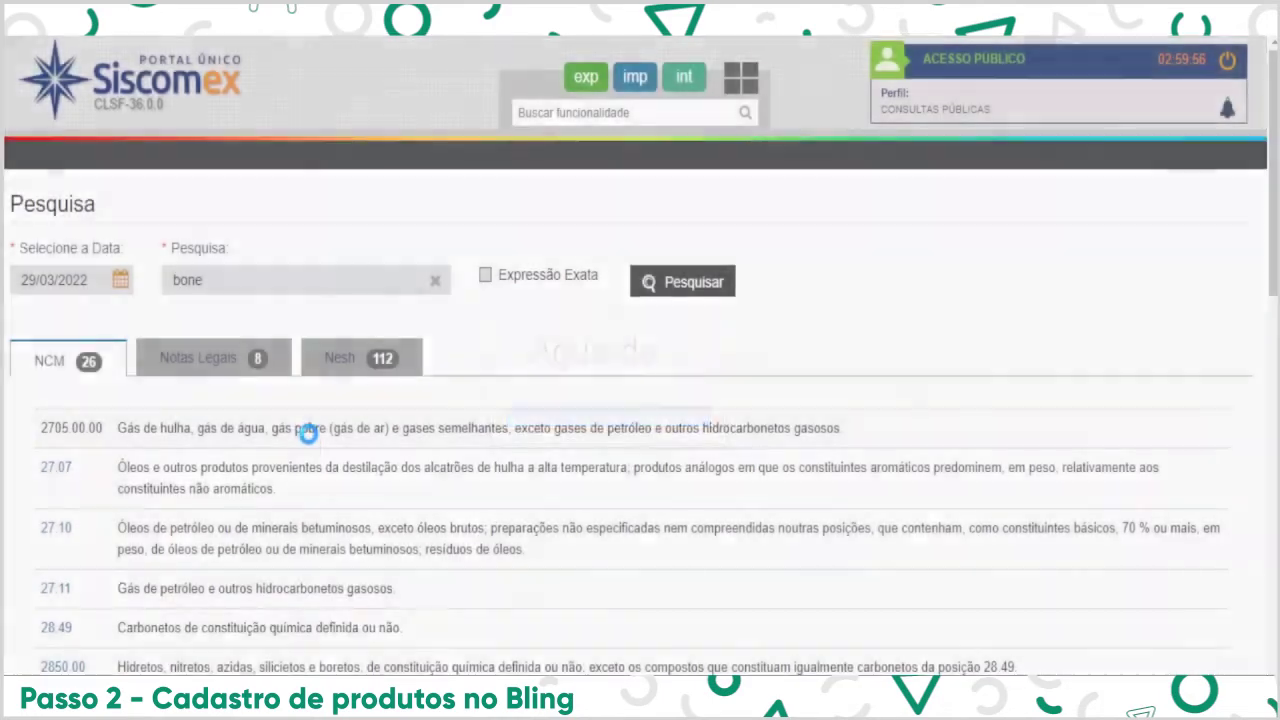
Look through the NCM results for headwear and open heading 6505.00, covering hats and similar articles.
{"action": "scroll", "coordinate": [313, 478], "scroll_direction": "down", "scroll_amount": 1}
{"action": "scroll", "coordinate": [312, 483], "scroll_direction": "down", "scroll_amount": 2}
{"action": "scroll", "coordinate": [345, 470], "scroll_direction": "down", "scroll_amount": 3}
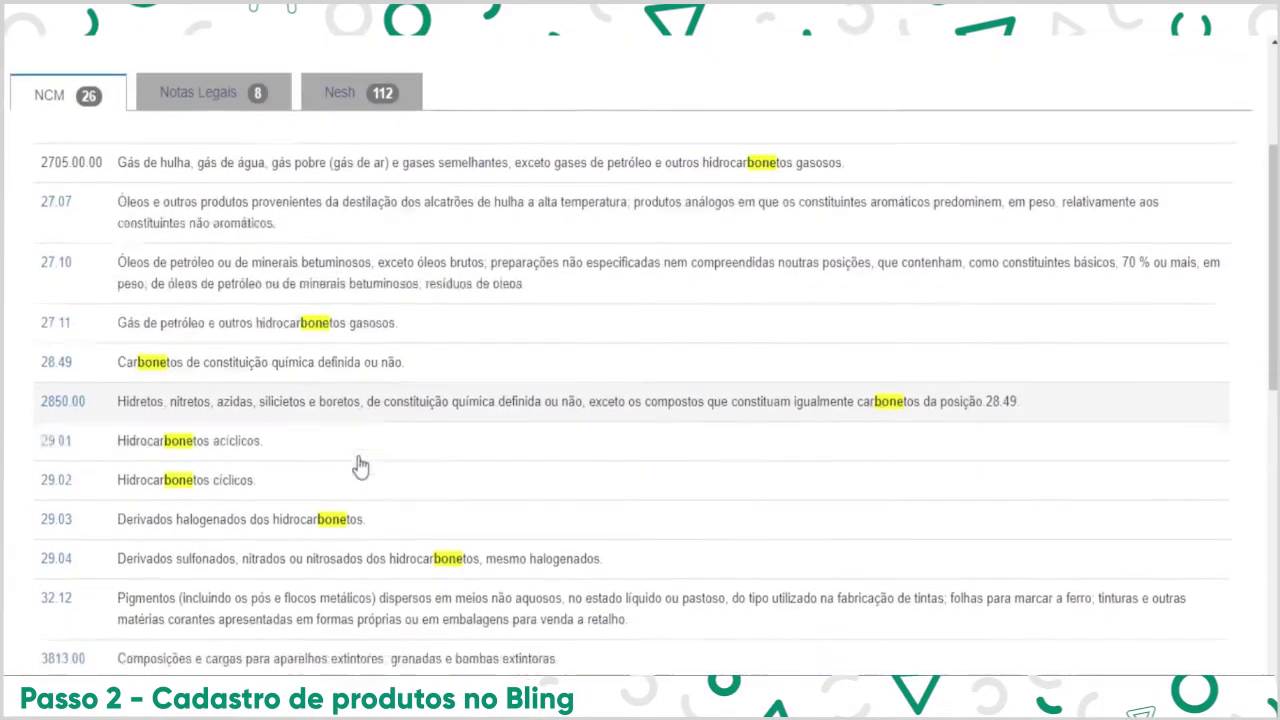
{"action": "scroll", "coordinate": [360, 467], "scroll_direction": "down", "scroll_amount": 5}
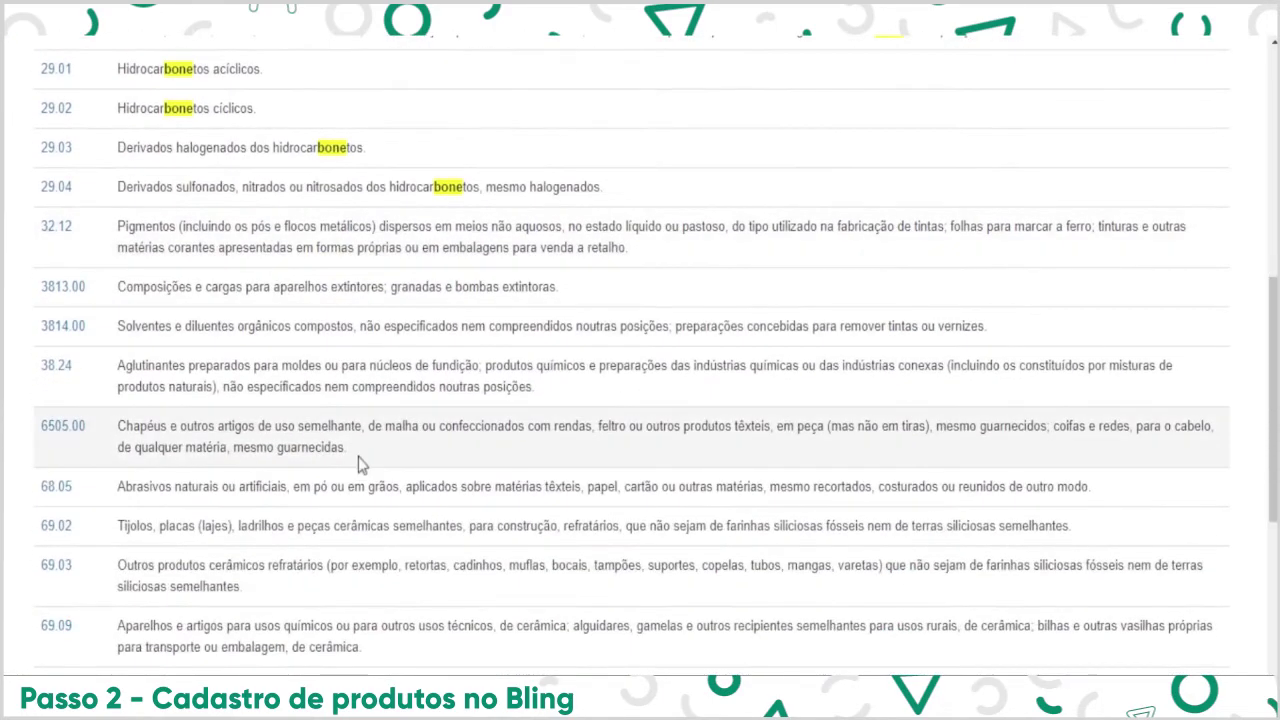
{"action": "scroll", "coordinate": [360, 464], "scroll_direction": "down", "scroll_amount": 10}
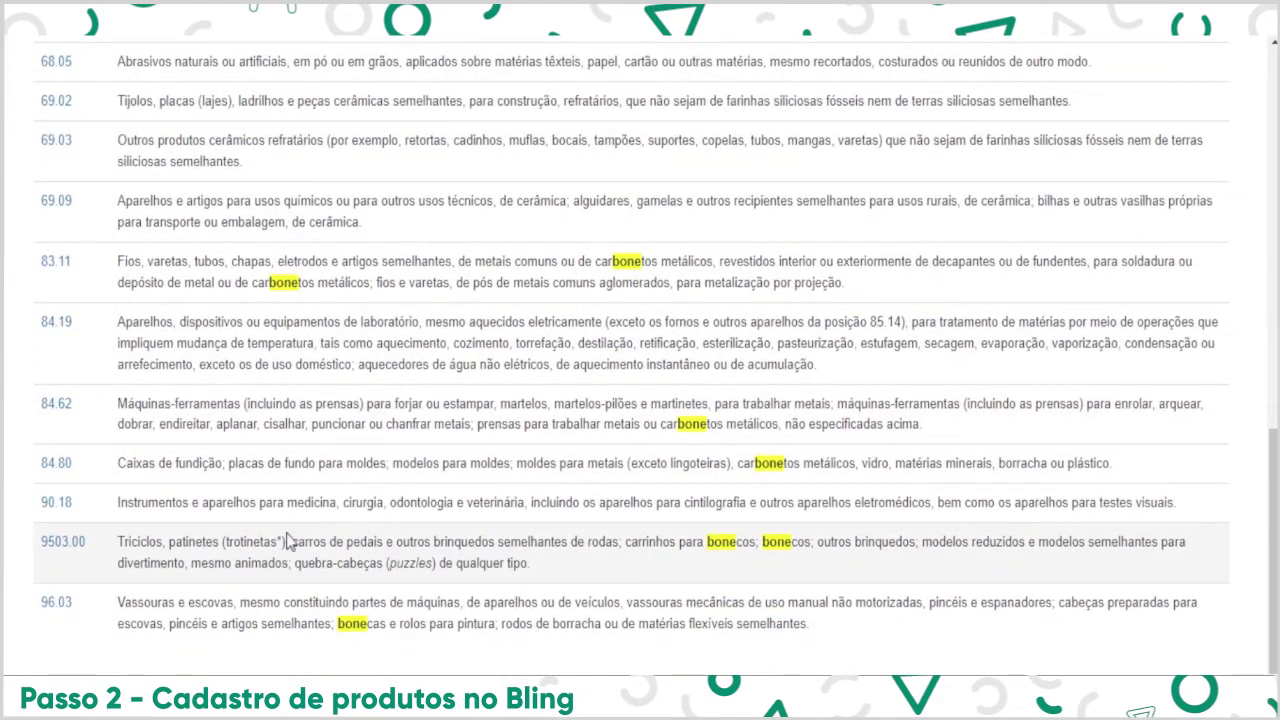
{"action": "scroll", "coordinate": [287, 541], "scroll_direction": "up", "scroll_amount": 5}
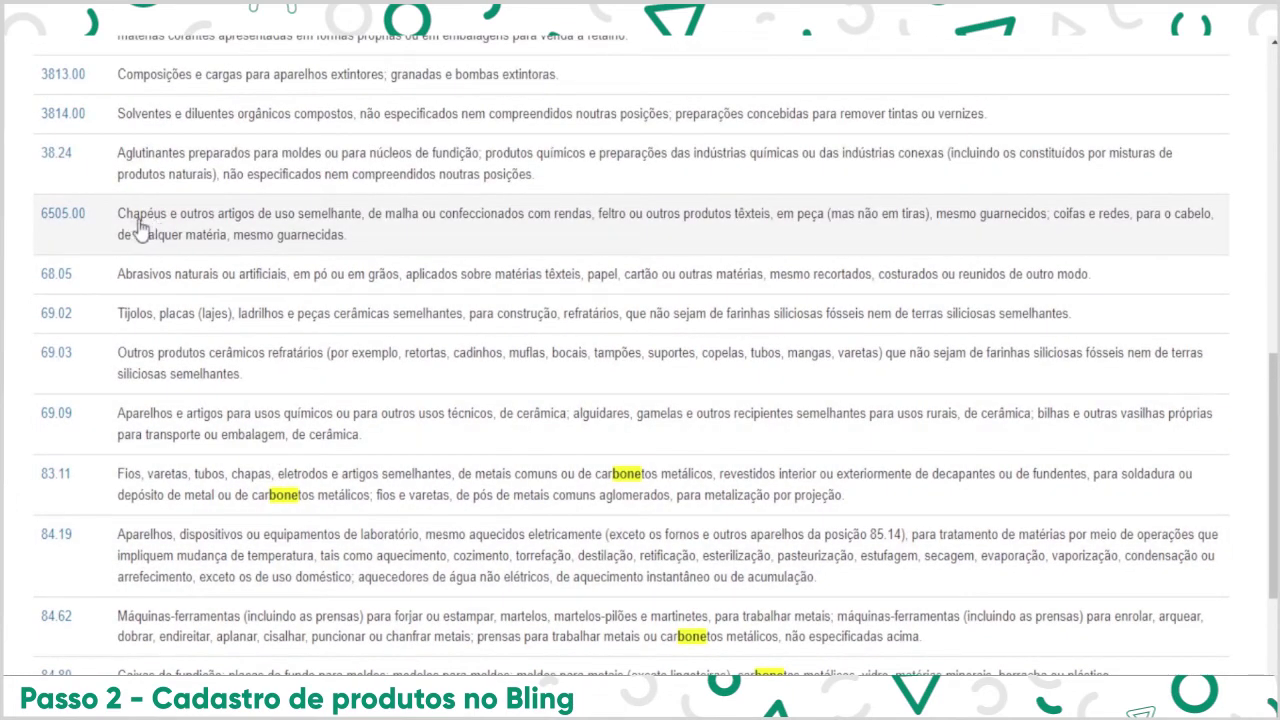
{"action": "left_click", "coordinate": [66, 222]}
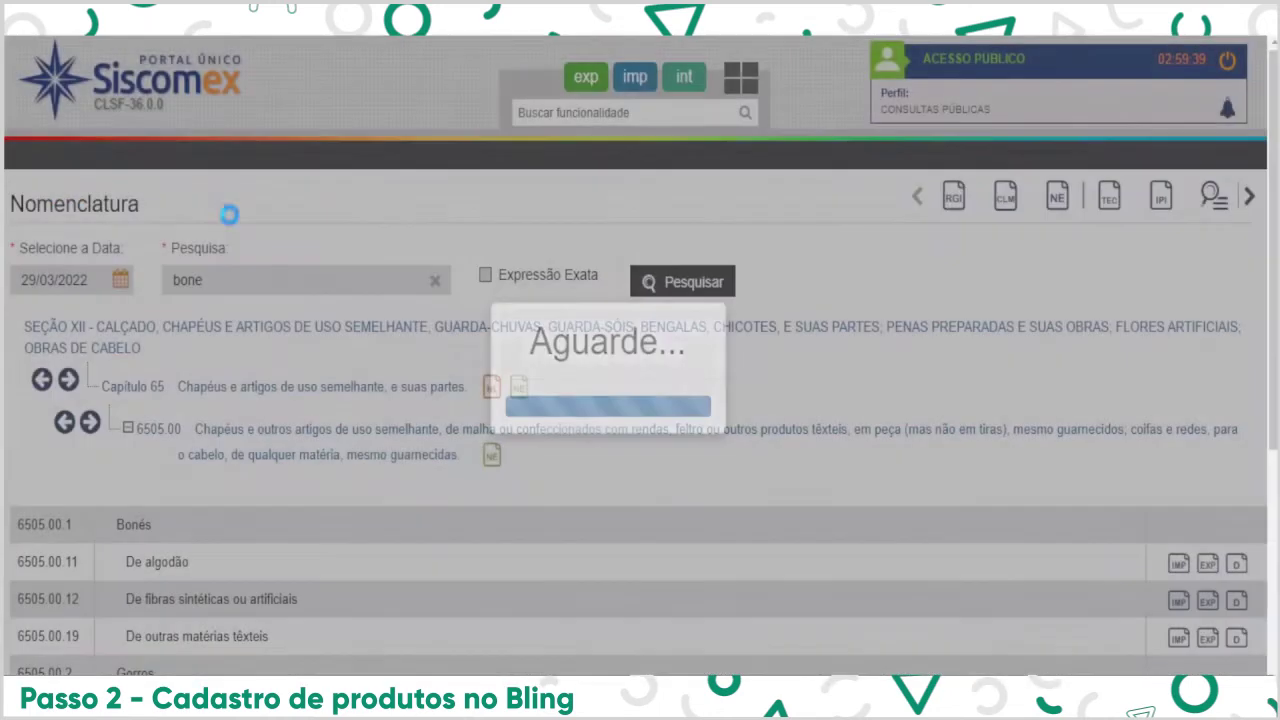
Copy the code 6505.00.11 for cotton caps and enter it as the product's NCM in Bling.
{"action": "scroll", "coordinate": [283, 380], "scroll_direction": "down", "scroll_amount": 2}
{"action": "double_click", "coordinate": [38, 312]}
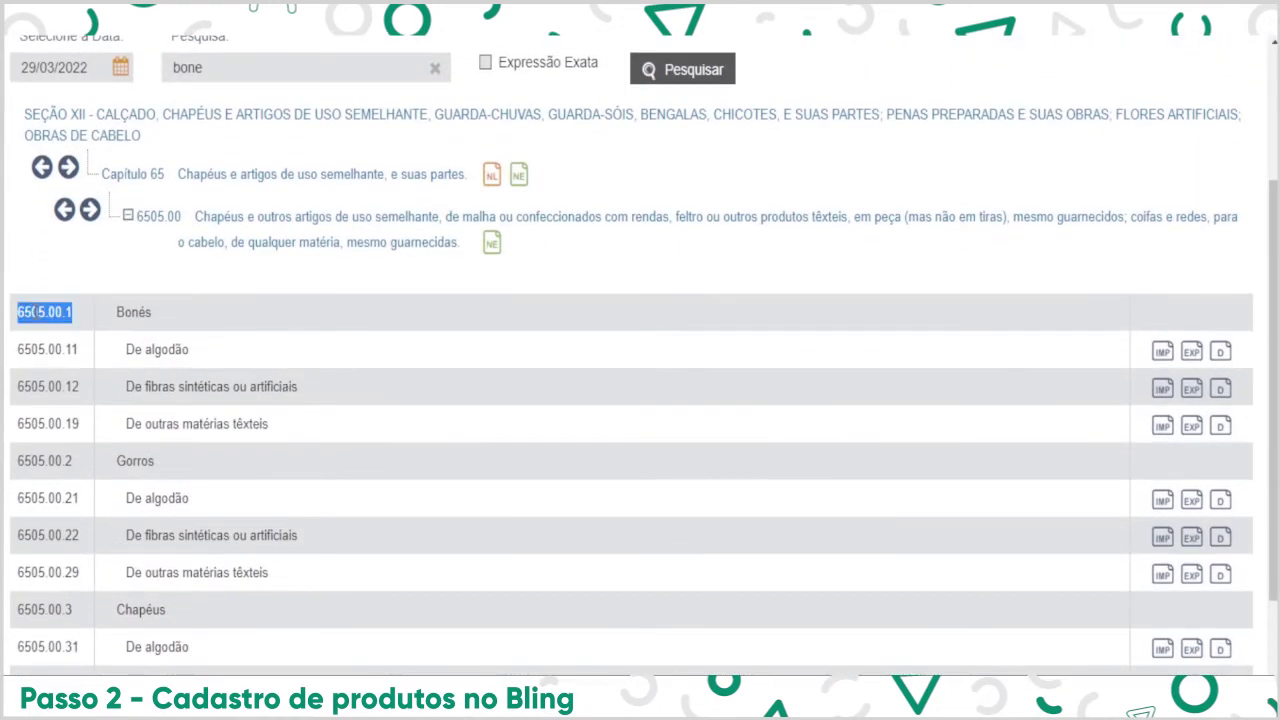
{"action": "double_click", "coordinate": [69, 349]}
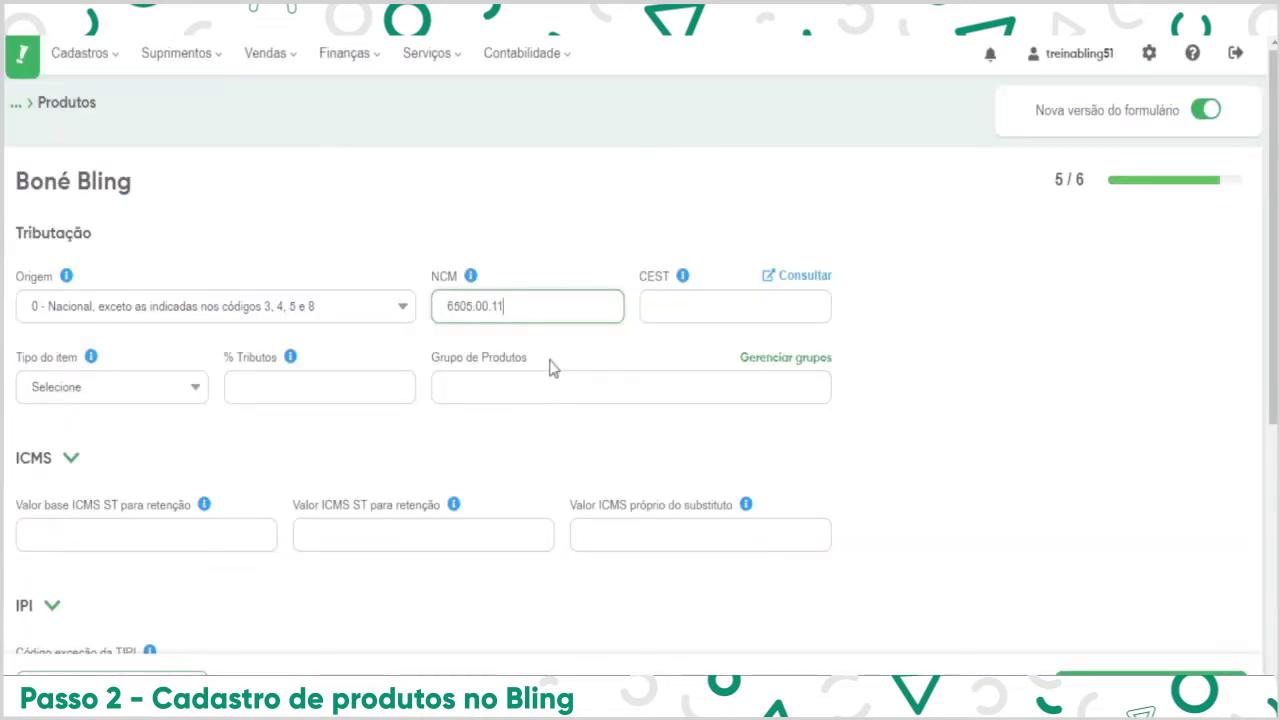
{"action": "left_click", "coordinate": [1000, 394]}
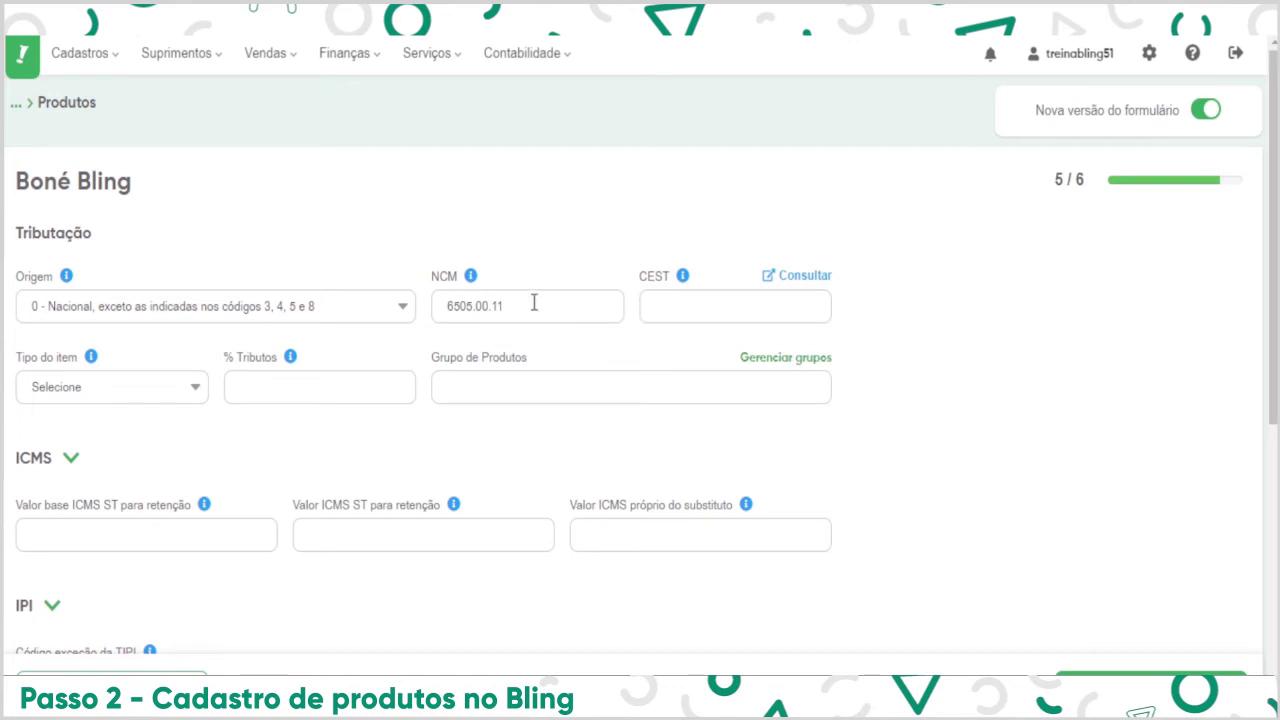
Review the remaining taxation fields without filling them in, then complete the final stages and save the Boné Bling product.
{"action": "scroll", "coordinate": [949, 303], "scroll_direction": "down", "scroll_amount": 5}
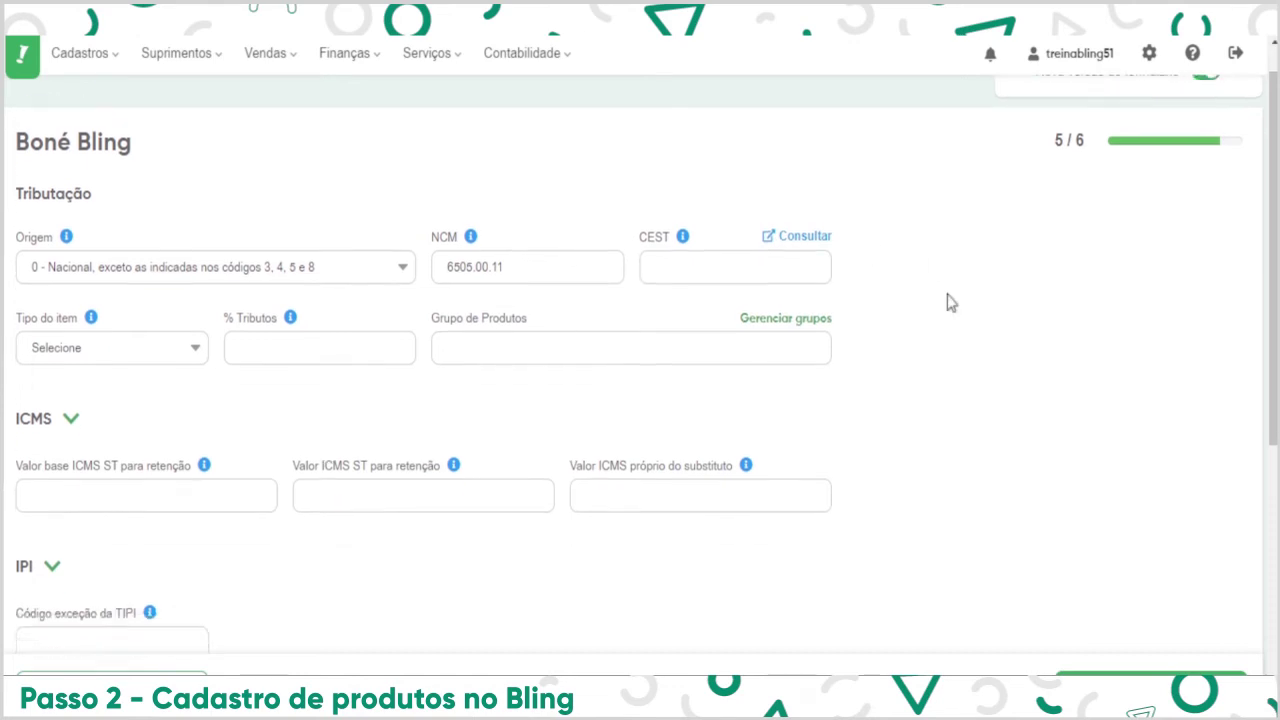
{"action": "scroll", "coordinate": [846, 334], "scroll_direction": "up", "scroll_amount": 5}
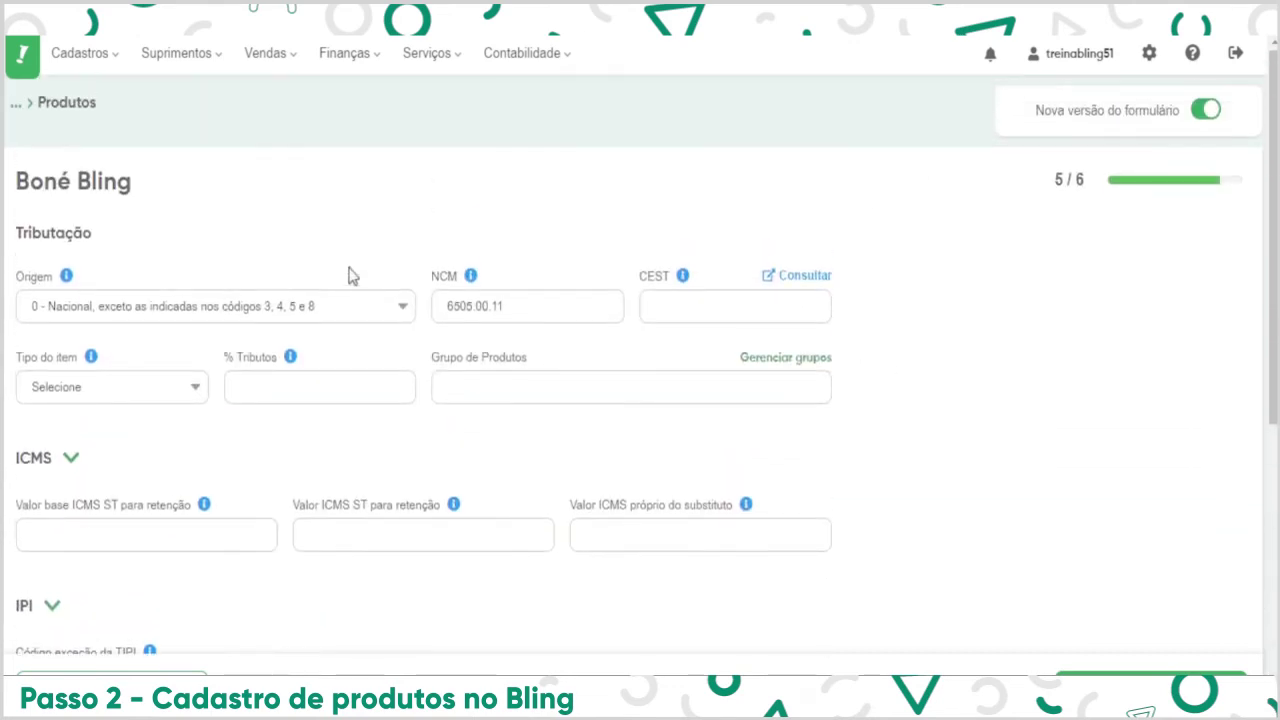
{"action": "scroll", "coordinate": [741, 412], "scroll_direction": "down", "scroll_amount": 1}
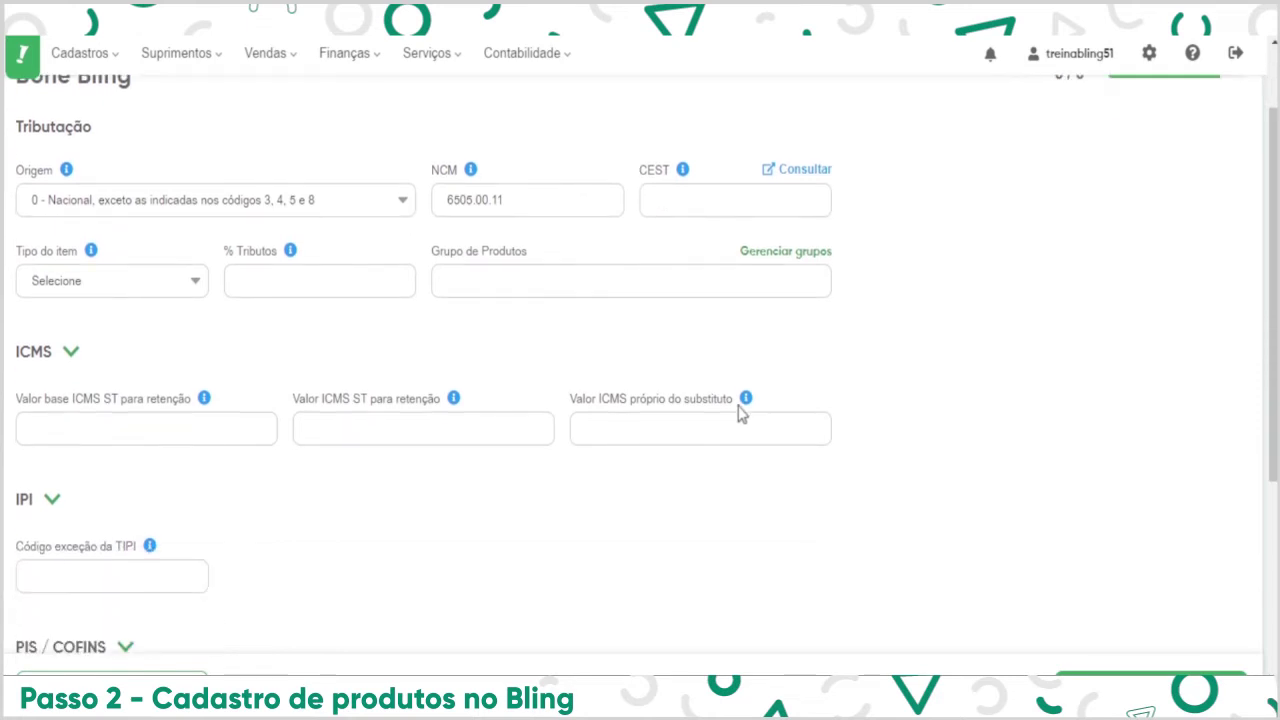
{"action": "scroll", "coordinate": [876, 355], "scroll_direction": "up", "scroll_amount": 1}
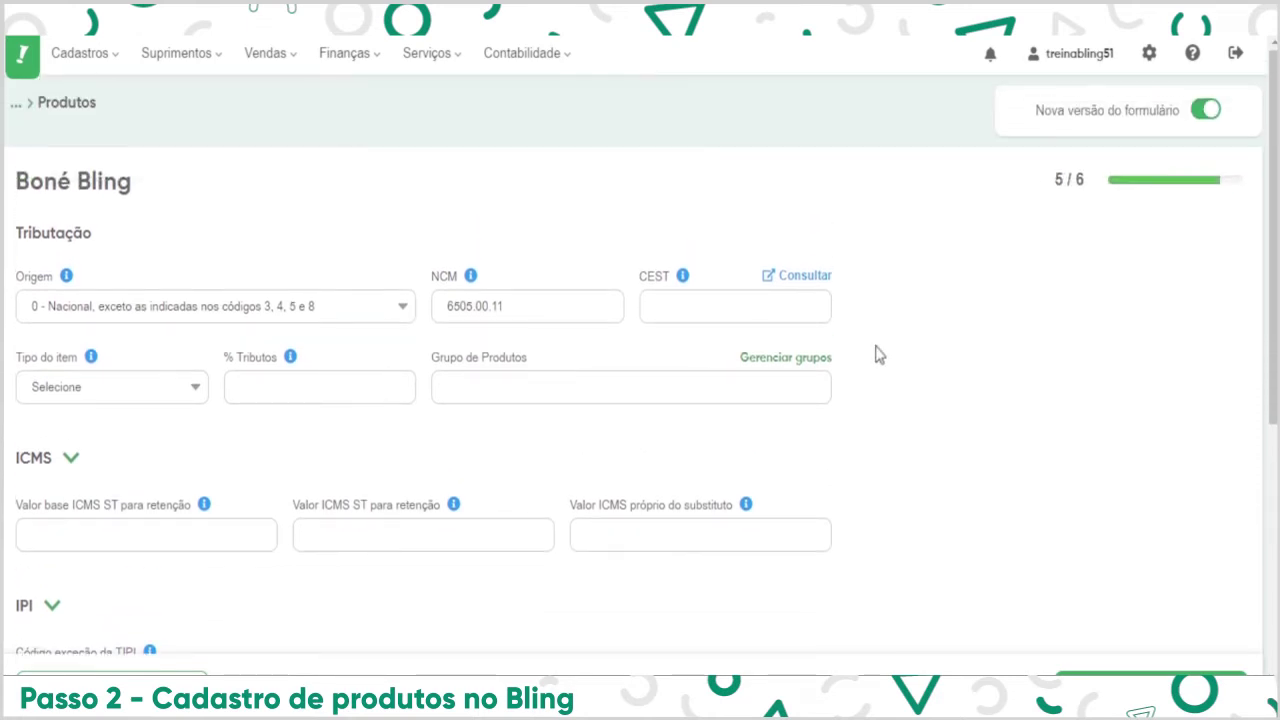
{"action": "left_click", "coordinate": [1117, 690]}
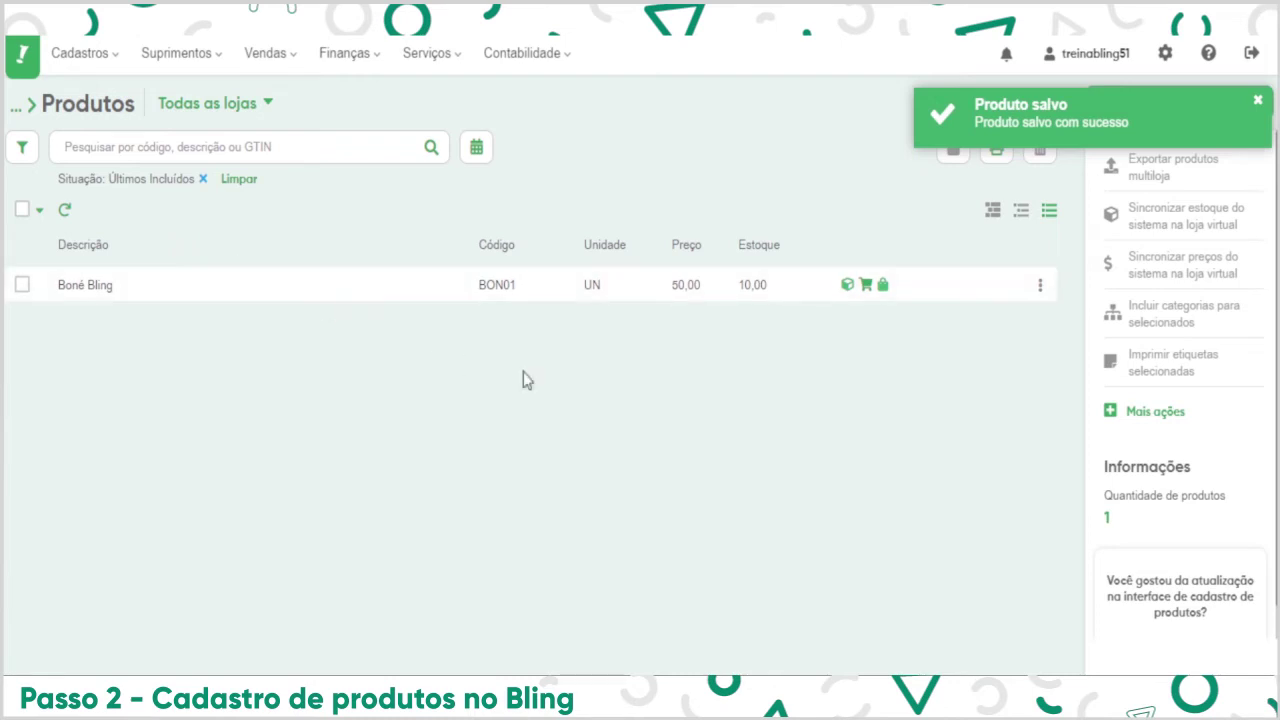
Open the stock movements of Boné Bling, examine the entry types offered for a new movement, and cancel it.
{"action": "left_click", "coordinate": [847, 286]}
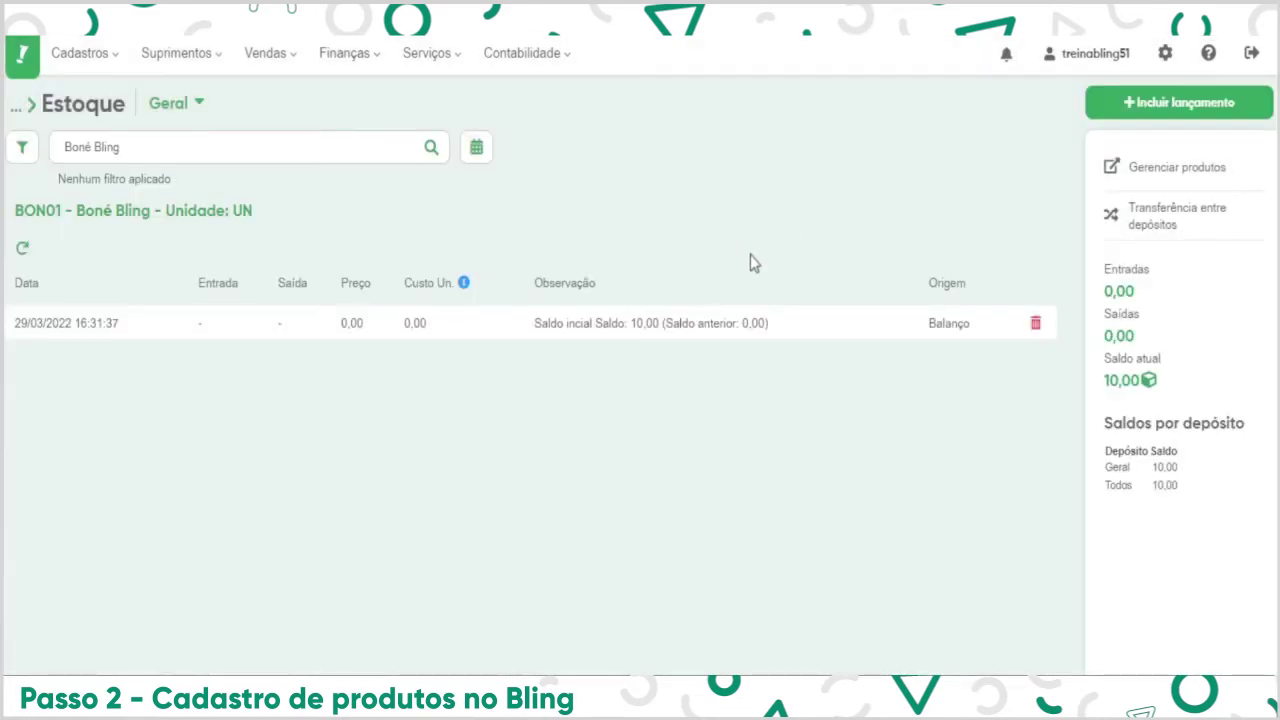
{"action": "left_click", "coordinate": [1186, 104]}
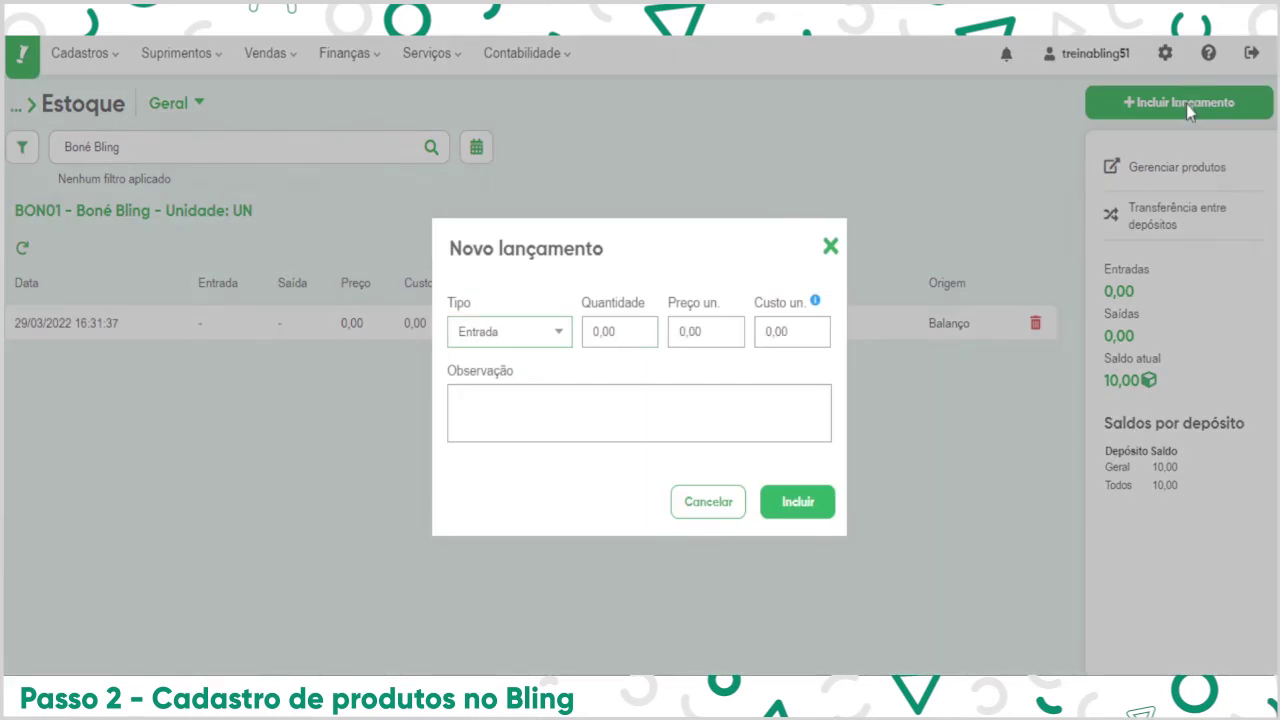
{"action": "left_click", "coordinate": [455, 337]}
{"action": "left_click", "coordinate": [477, 372]}
{"action": "key", "text": "Down"}
{"action": "left_click", "coordinate": [710, 503]}
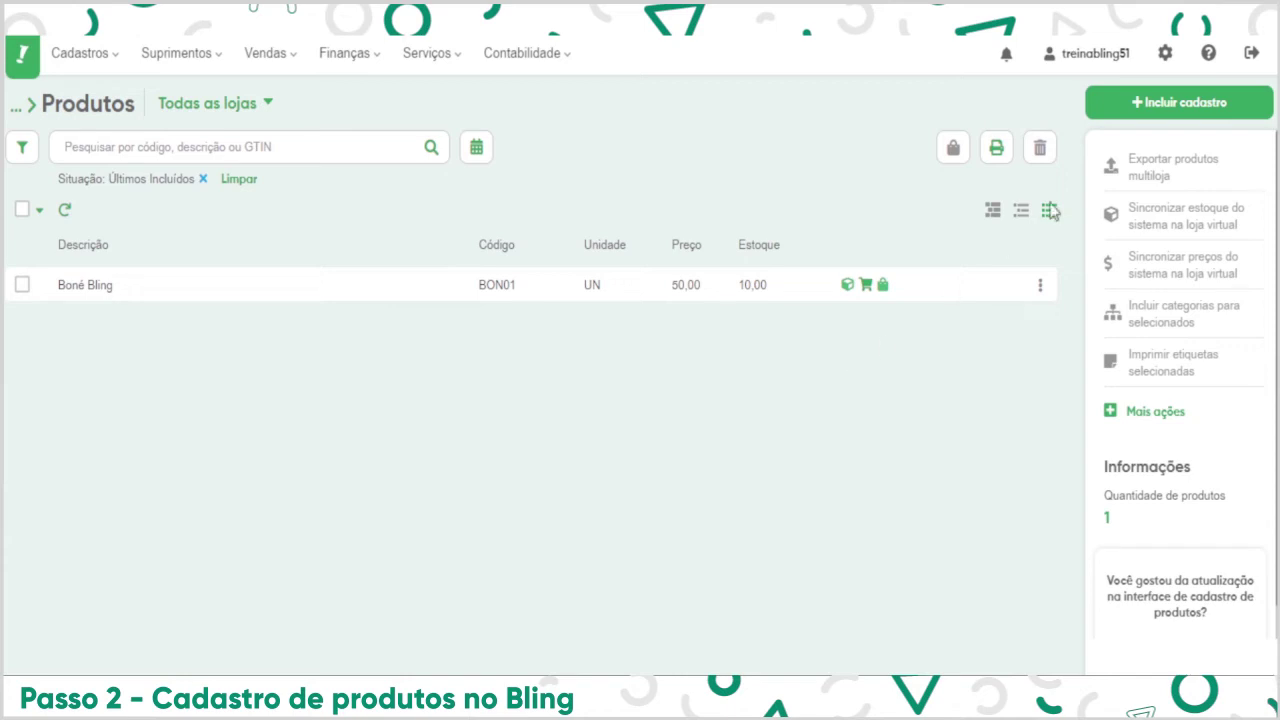
Start a new product registration and name it "Camisa Algodão Bling".
{"action": "left_click", "coordinate": [1175, 110]}
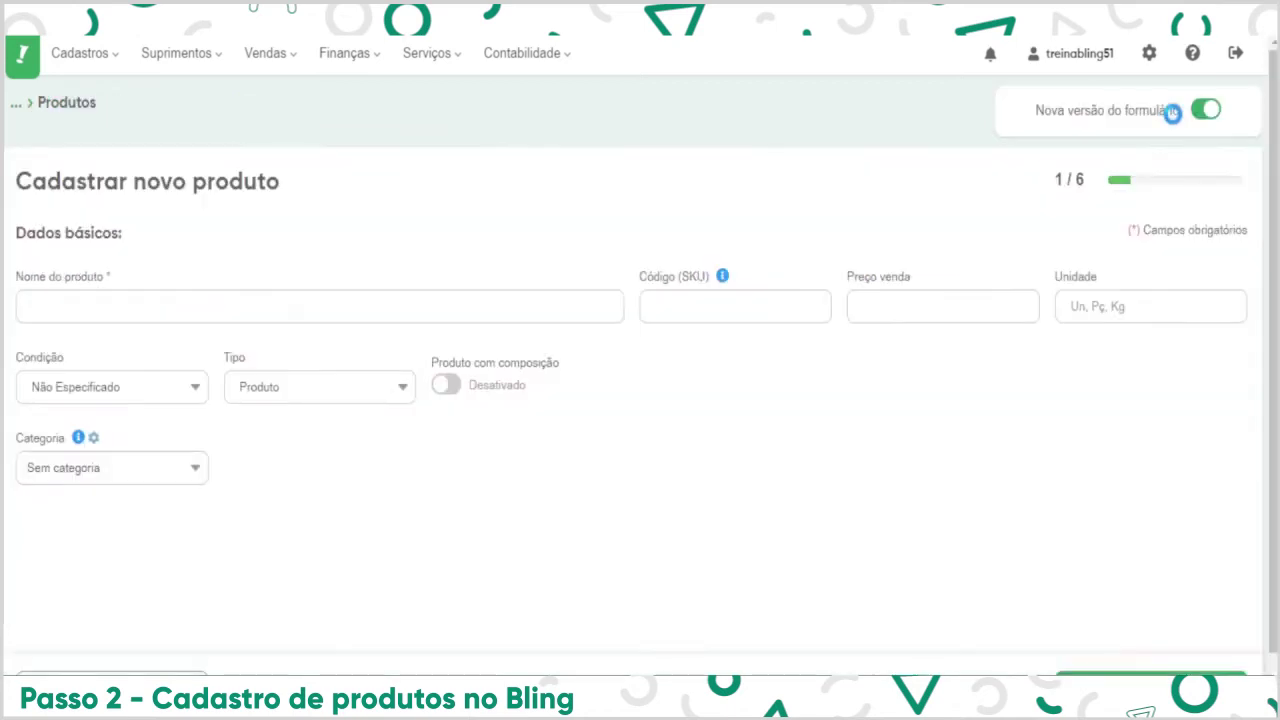
{"action": "left_click", "coordinate": [430, 290]}
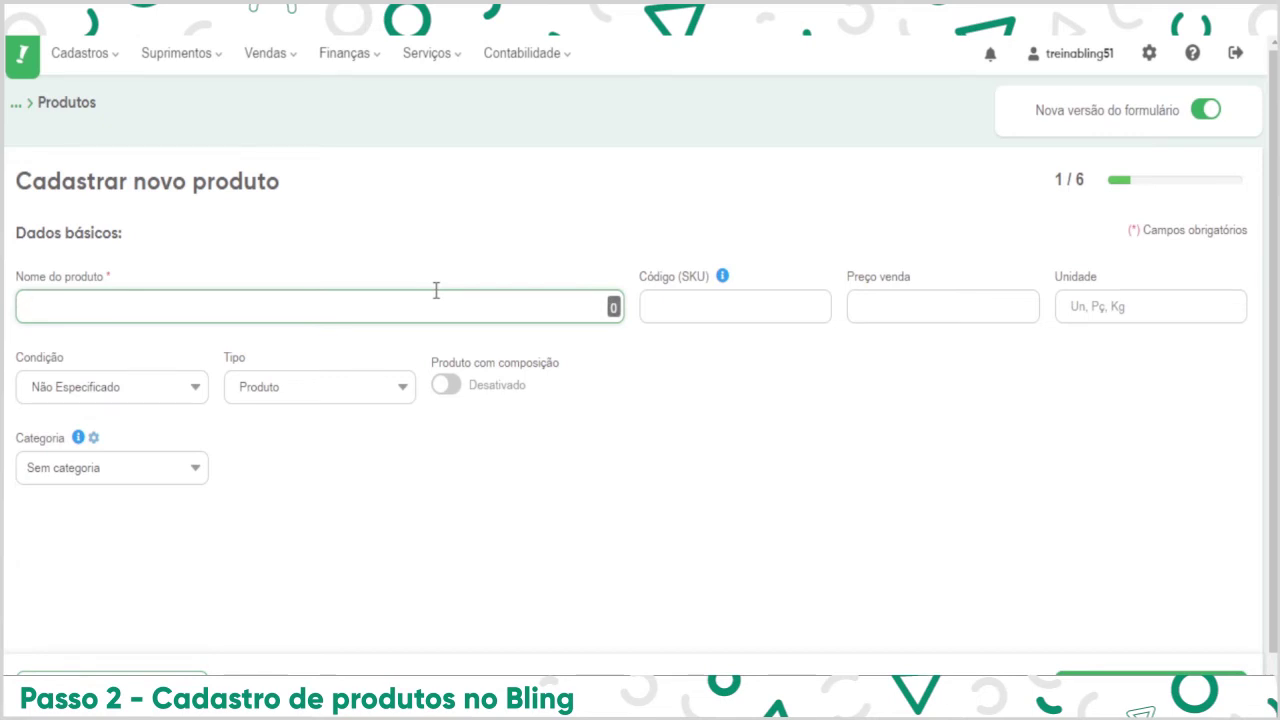
{"action": "type", "text": "Camisa Algodão"}
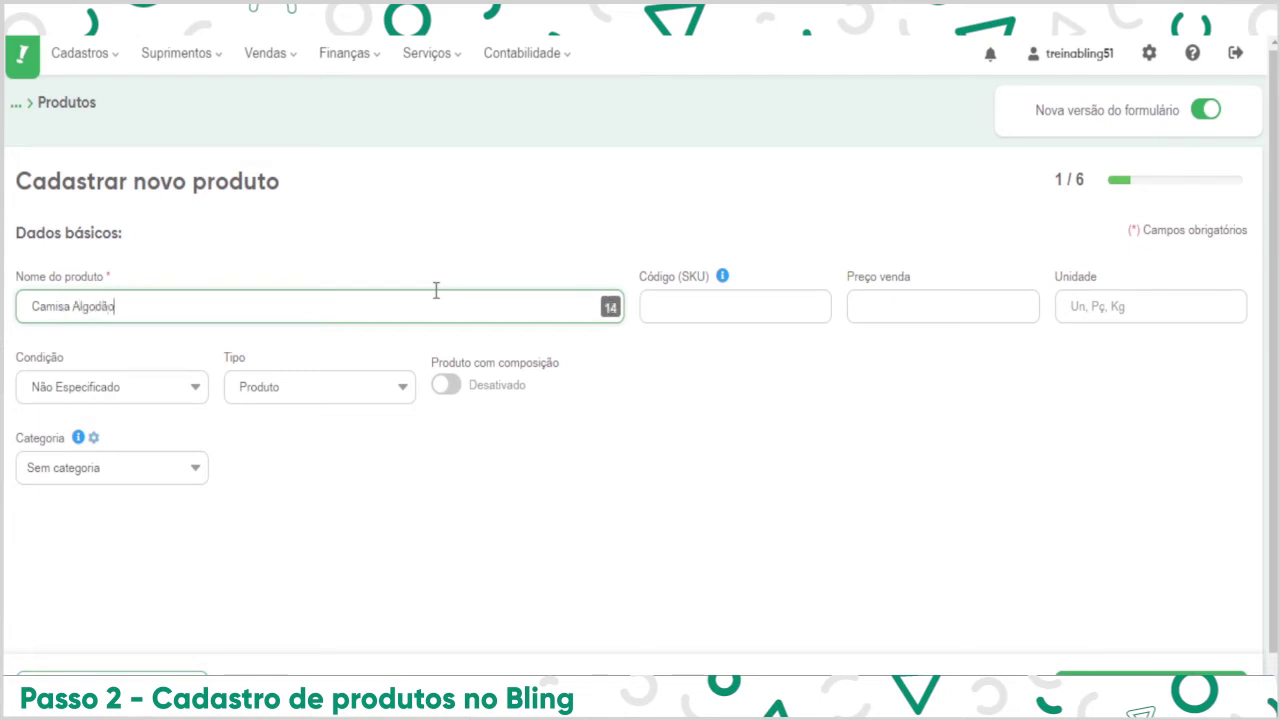
{"action": "type", "text": " bling"}
{"action": "key", "text": "BackSpace"}
{"action": "key", "text": "BackSpace"}
{"action": "key", "text": "BackSpace"}
{"action": "key", "text": "BackSpace"}
{"action": "key", "text": "BackSpace"}
{"action": "type", "text": "Bling"}
Set the product's SKU code to CAM01 and its sale price to 150,00.
{"action": "left_click", "coordinate": [667, 320]}
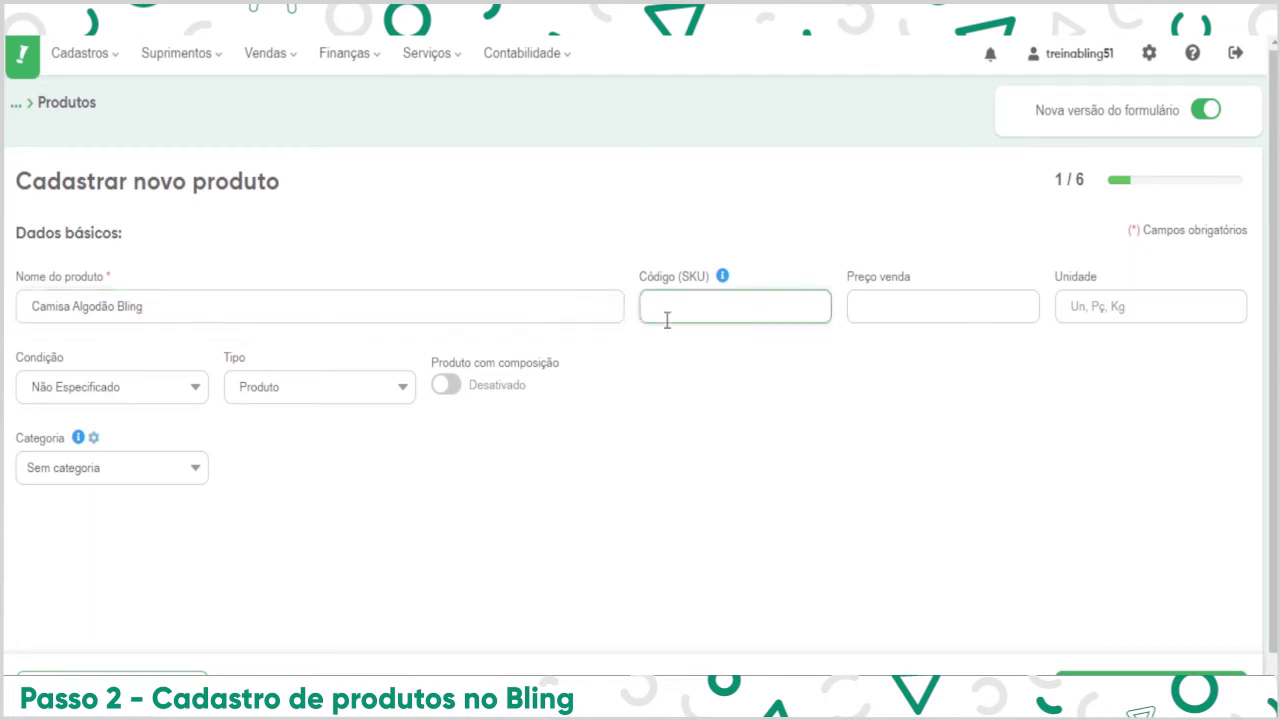
{"action": "type", "text": "CAM01"}
{"action": "key", "text": "Tab"}
{"action": "key", "text": "shift+Tab"}
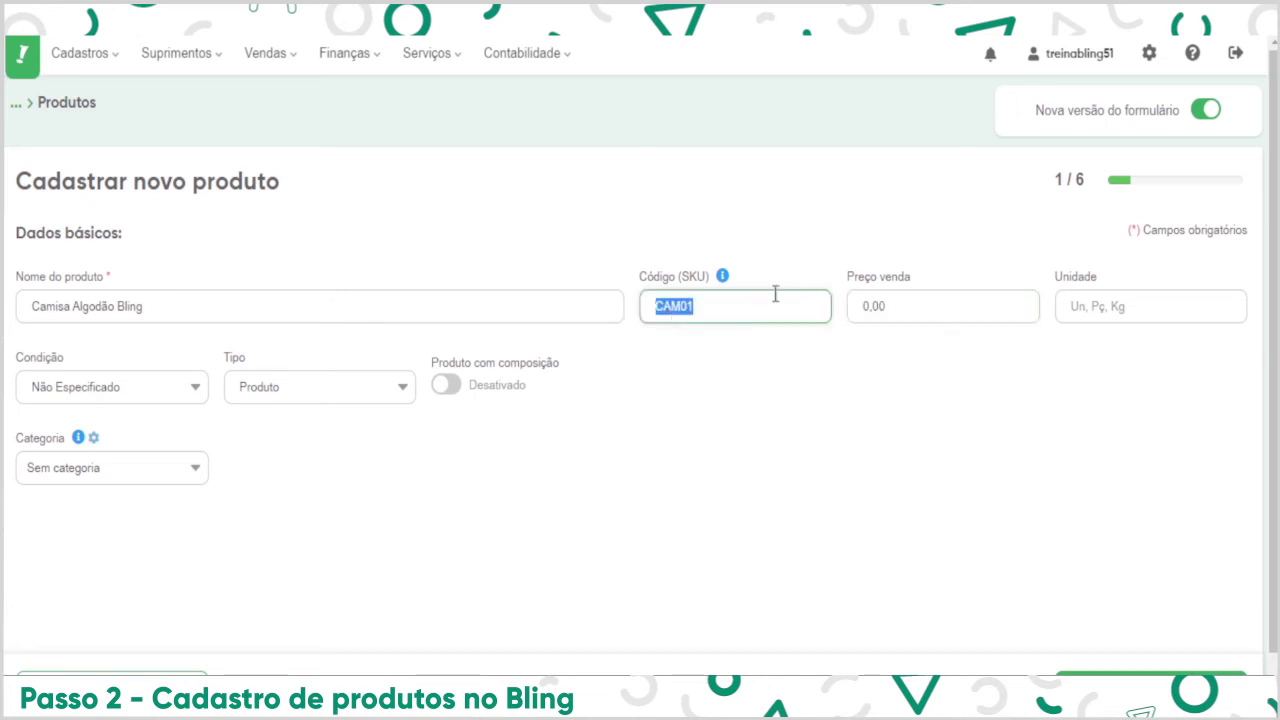
{"action": "left_click", "coordinate": [980, 297]}
{"action": "double_click", "coordinate": [976, 299]}
{"action": "type", "text": "150,00"}
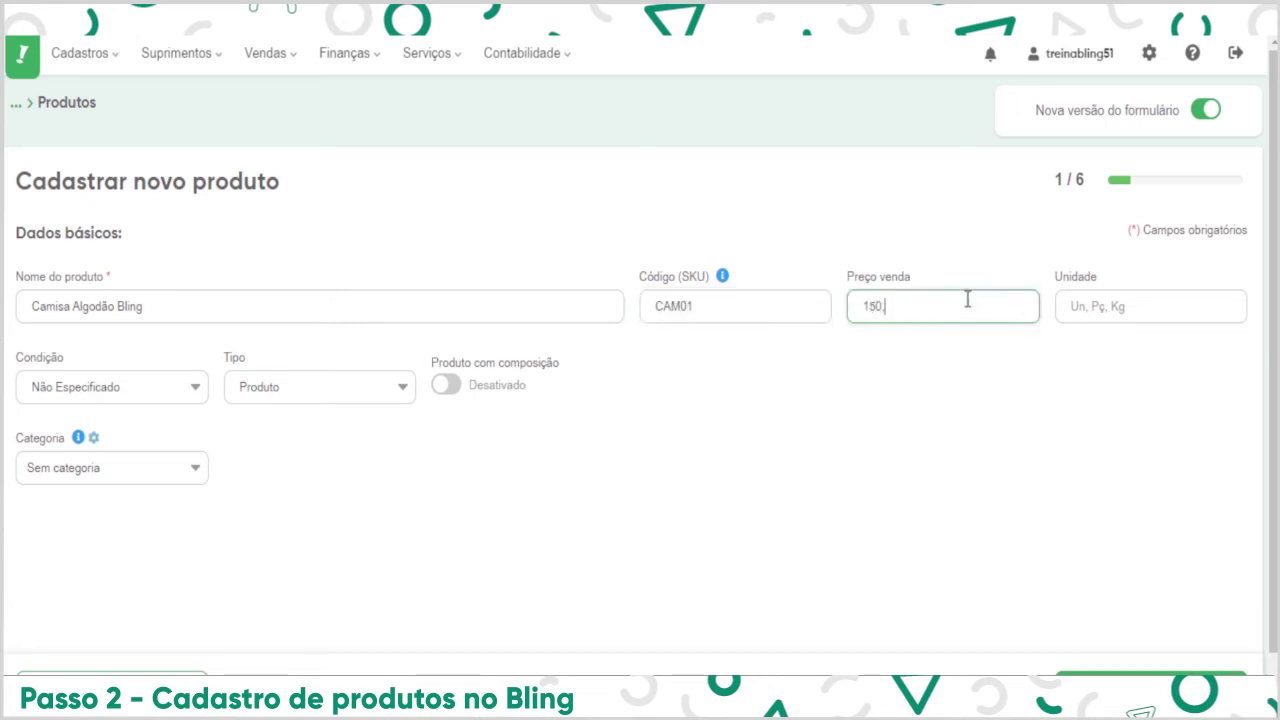
Set the product's unit to UN and its condition to Novo.
{"action": "key", "text": "Tab"}
{"action": "type", "text": "N"}
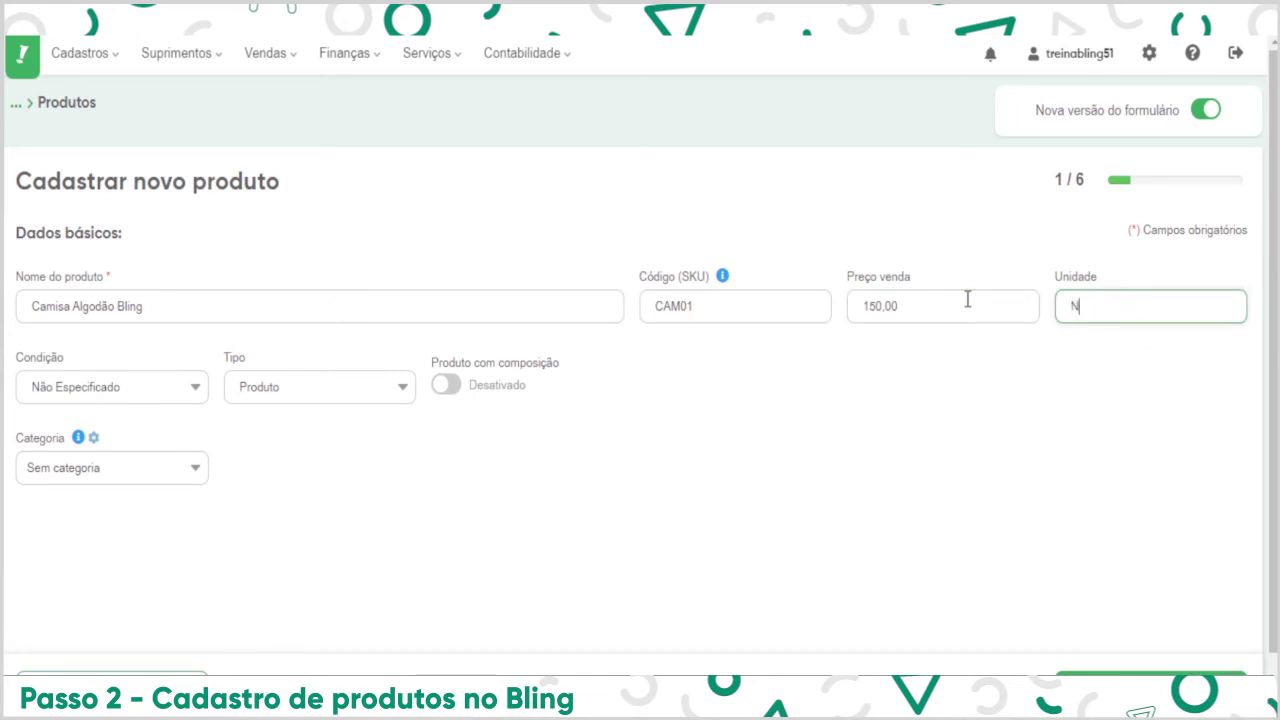
{"action": "key", "text": "BackSpace"}
{"action": "type", "text": "UN"}
{"action": "left_click", "coordinate": [131, 400]}
{"action": "left_click", "coordinate": [115, 437]}
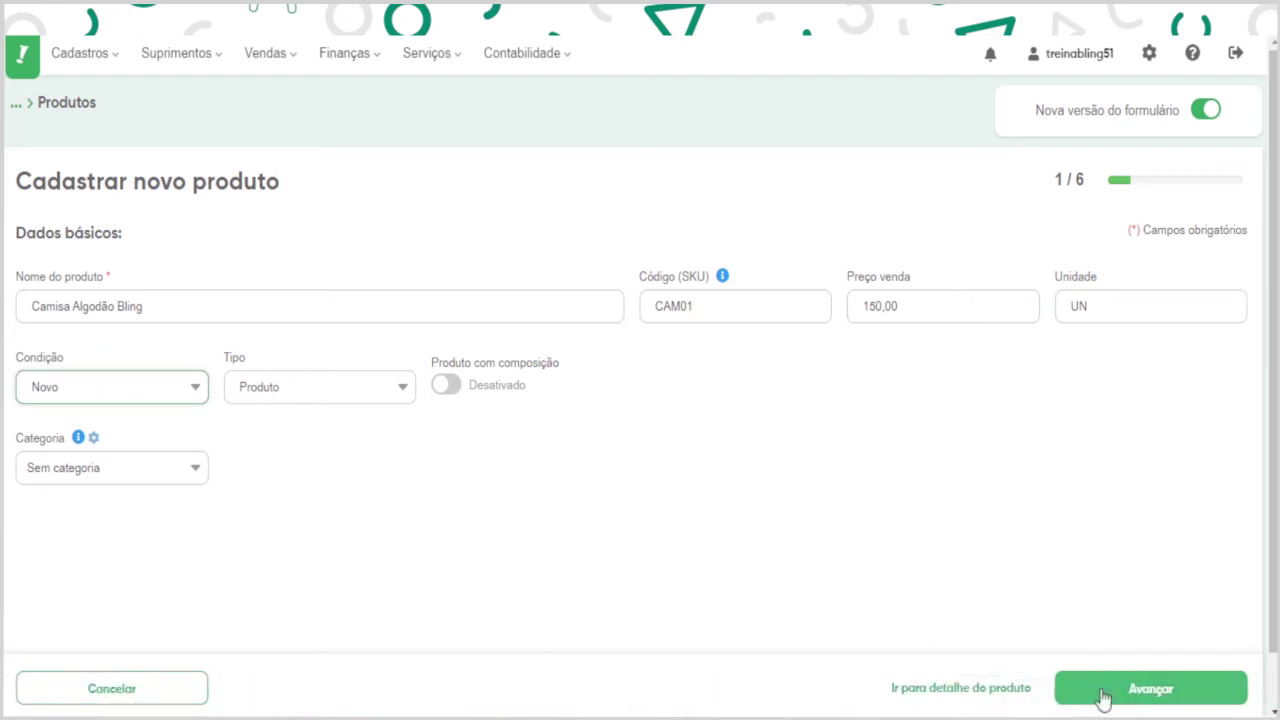
Advance to the product's characteristics and set brand Bling, net weight 0,150 and gross weight 0,200.
{"action": "left_click", "coordinate": [1102, 697]}
{"action": "left_click", "coordinate": [117, 394]}
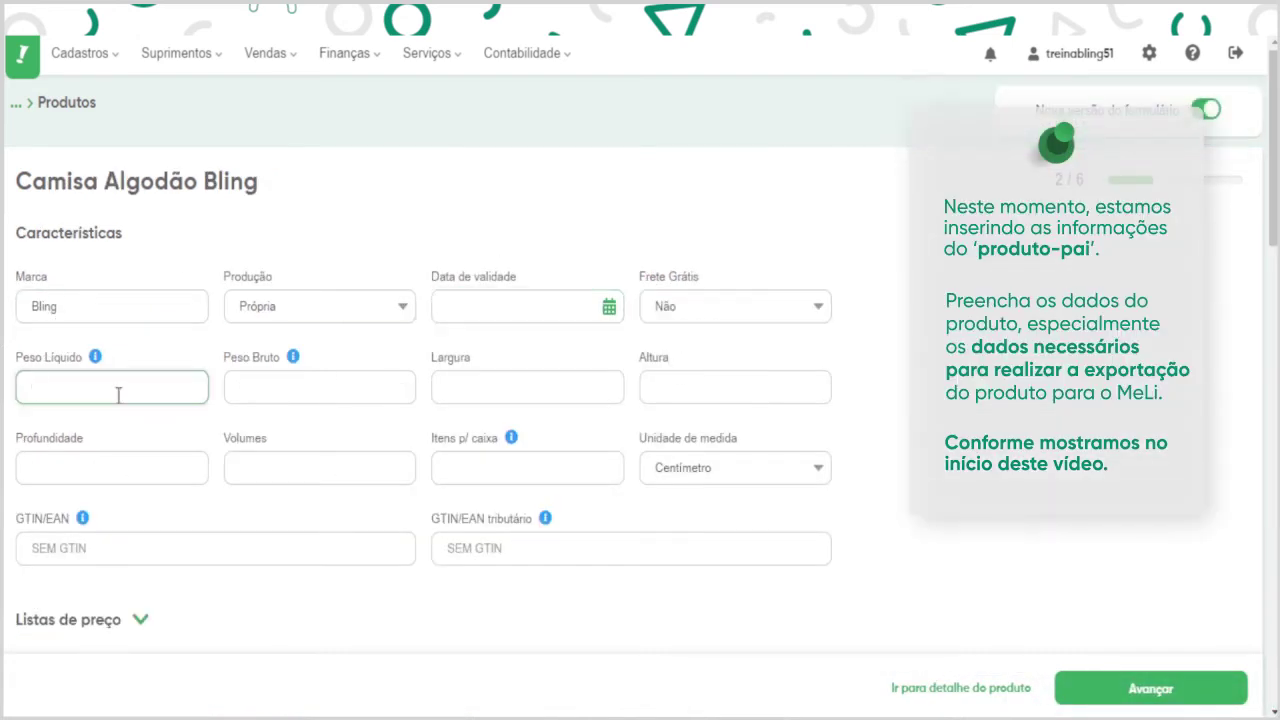
{"action": "type", "text": "0,150"}
{"action": "key", "text": "Tab"}
{"action": "type", "text": "0,200"}
{"action": "key", "text": "Tab"}
Set the product's width to 10,00, height to 5,00, depth to 10,00, volumes to 1 and items per box to 1,00.
{"action": "type", "text": "10,00"}
{"action": "key", "text": "Tab"}
{"action": "key", "text": "Tab"}
{"action": "type", "text": "10,00"}
{"action": "key", "text": "Tab"}
{"action": "type", "text": "1"}
{"action": "key", "text": "Tab"}
{"action": "type", "text": "1"}
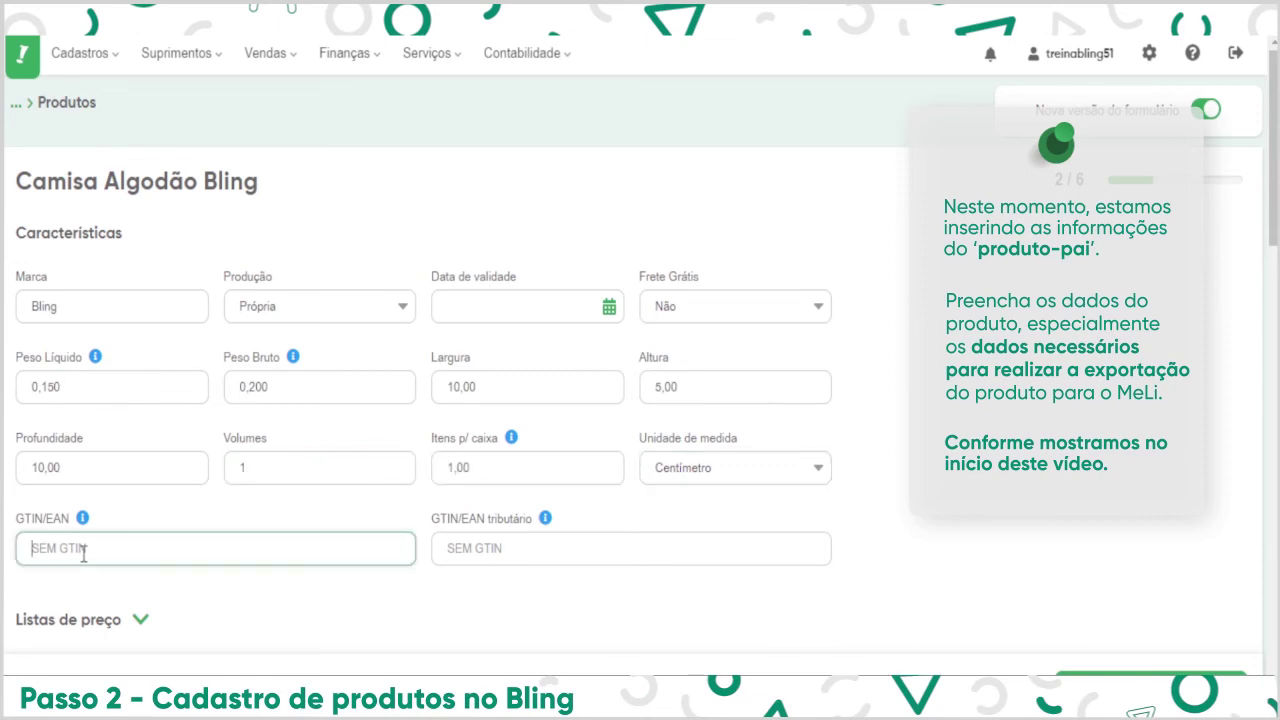
Enter "Teste testes teste" as the product description and attach a white T-shirt picture as the main product image.
{"action": "left_click", "coordinate": [191, 317]}
{"action": "type", "text": "Teste testes teste"}
{"action": "scroll", "coordinate": [193, 318], "scroll_direction": "down", "scroll_amount": 10}
{"action": "scroll", "coordinate": [611, 429], "scroll_direction": "up", "scroll_amount": 10}
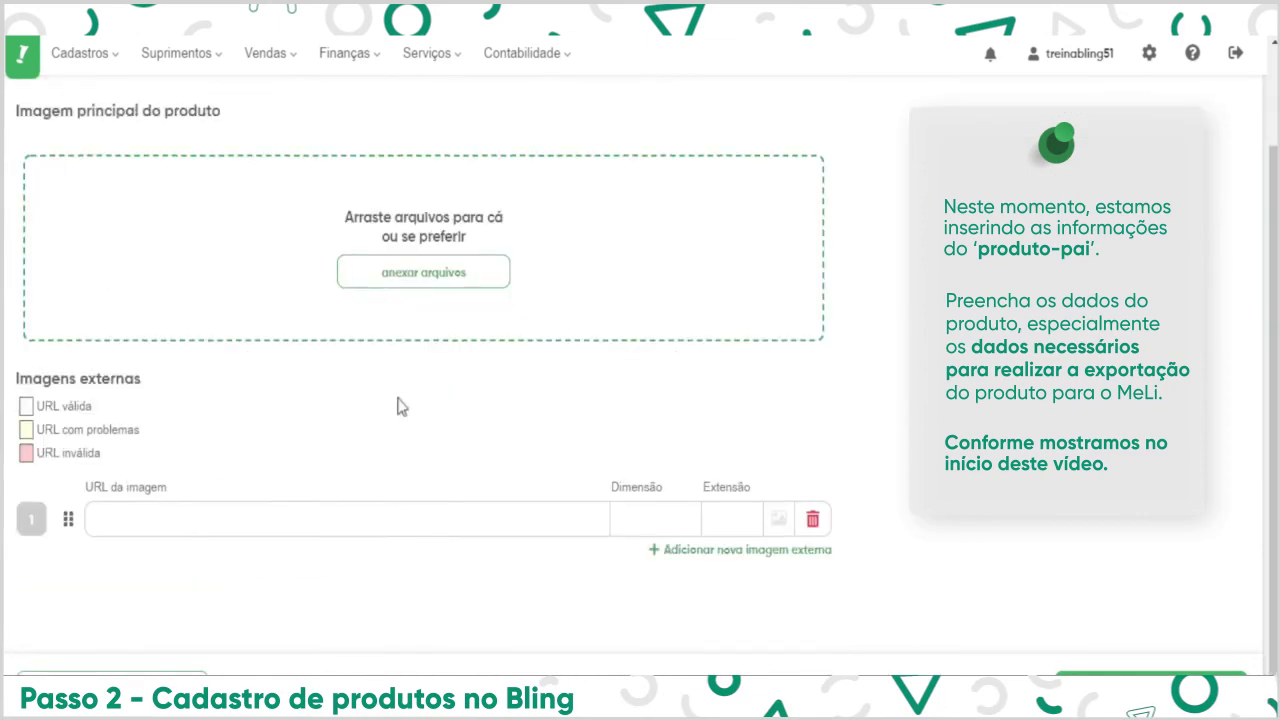
{"action": "left_click", "coordinate": [423, 271]}
{"action": "left_click", "coordinate": [885, 423]}
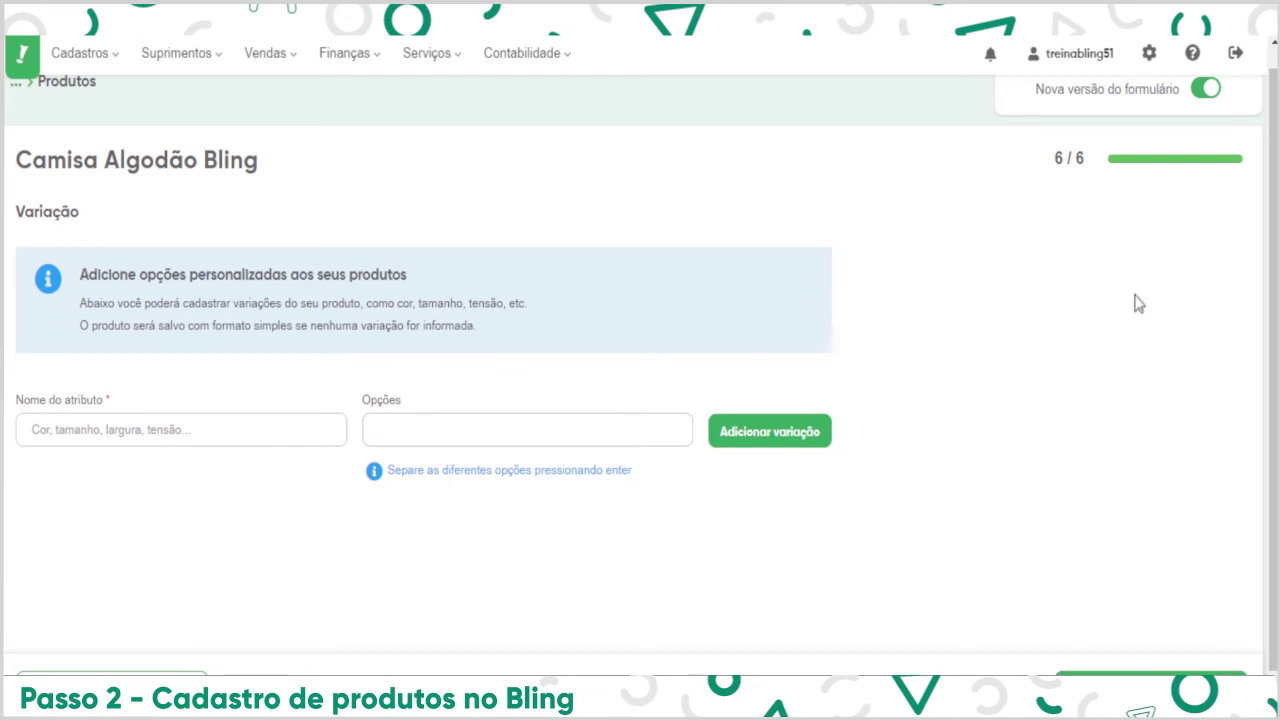
Add a variation attribute named Cor with the options Branco, Preto and Azul.
{"action": "left_click", "coordinate": [110, 428]}
{"action": "type", "text": "Cor"}
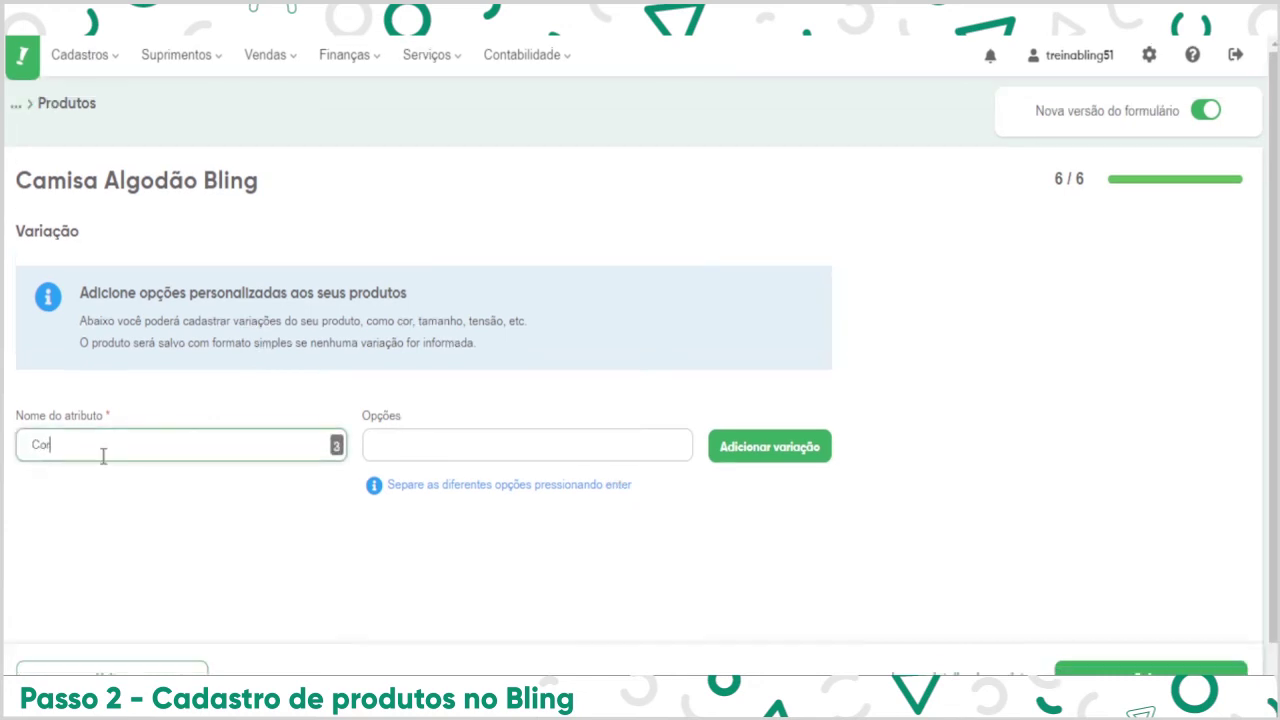
{"action": "key", "text": "Tab"}
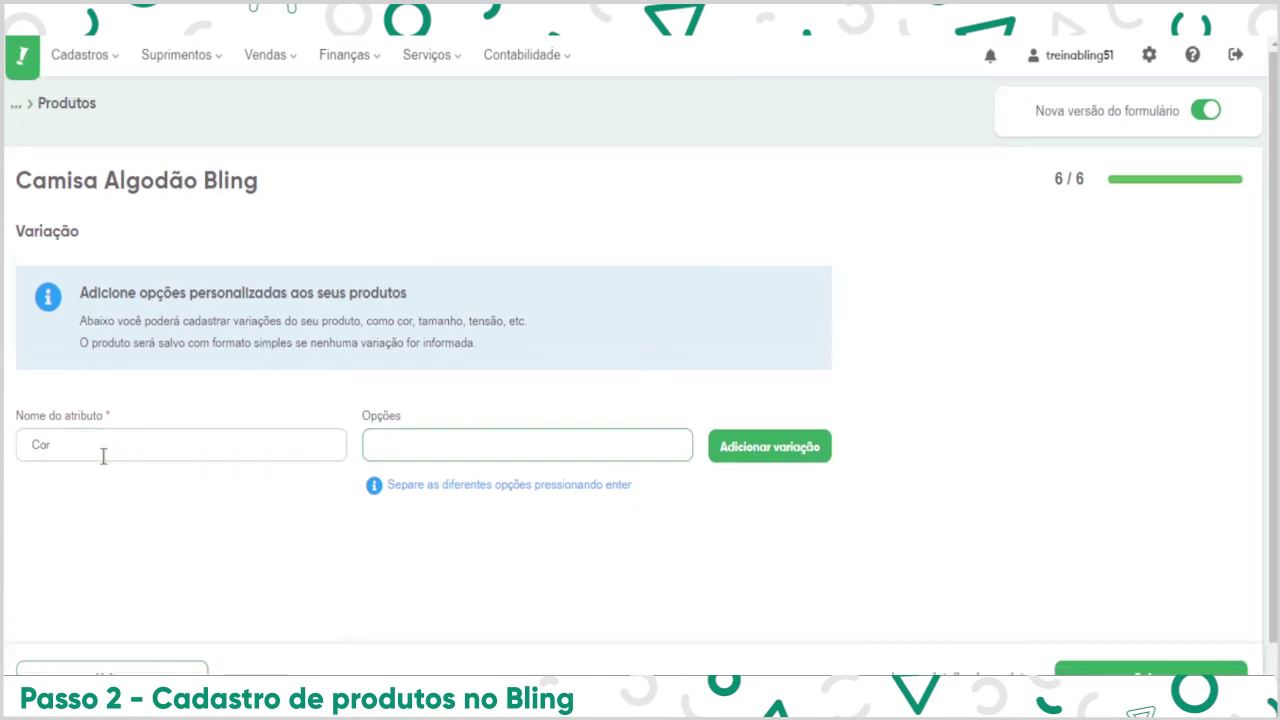
{"action": "type", "text": "Branco"}
{"action": "key", "text": "Return"}
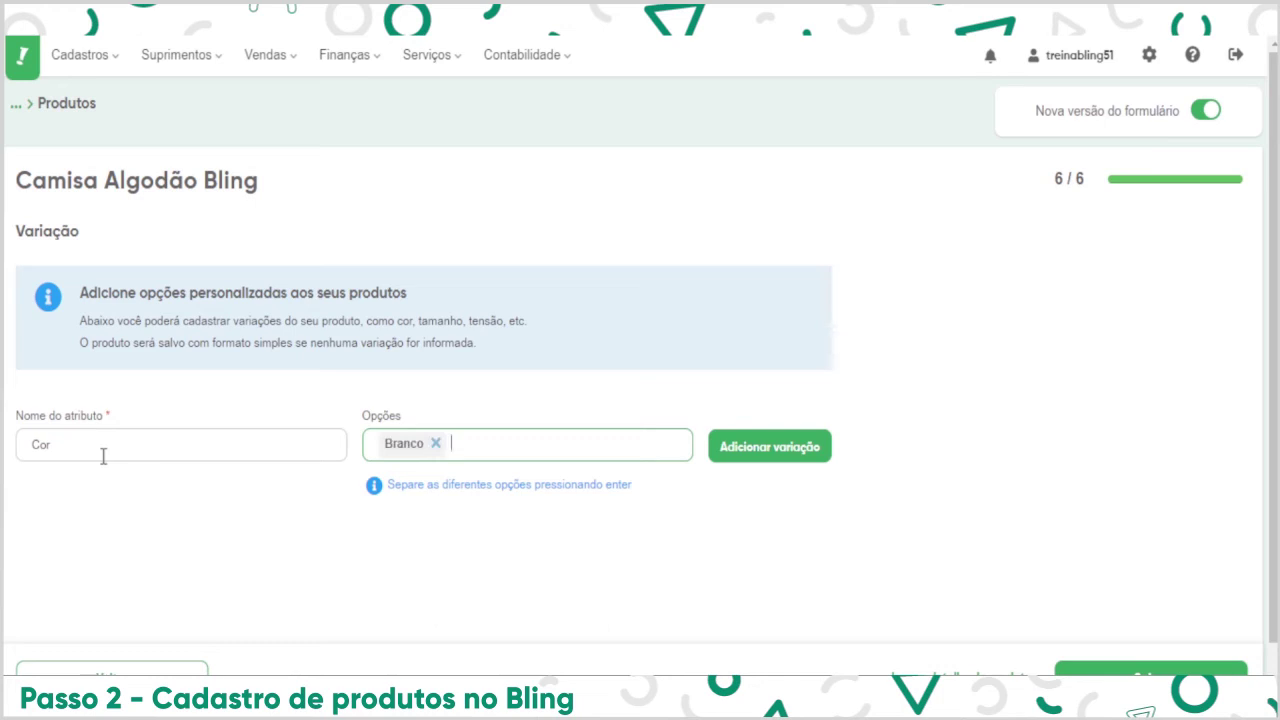
{"action": "type", "text": "Preto"}
{"action": "key", "text": "Return"}
{"action": "type", "text": "Azul"}
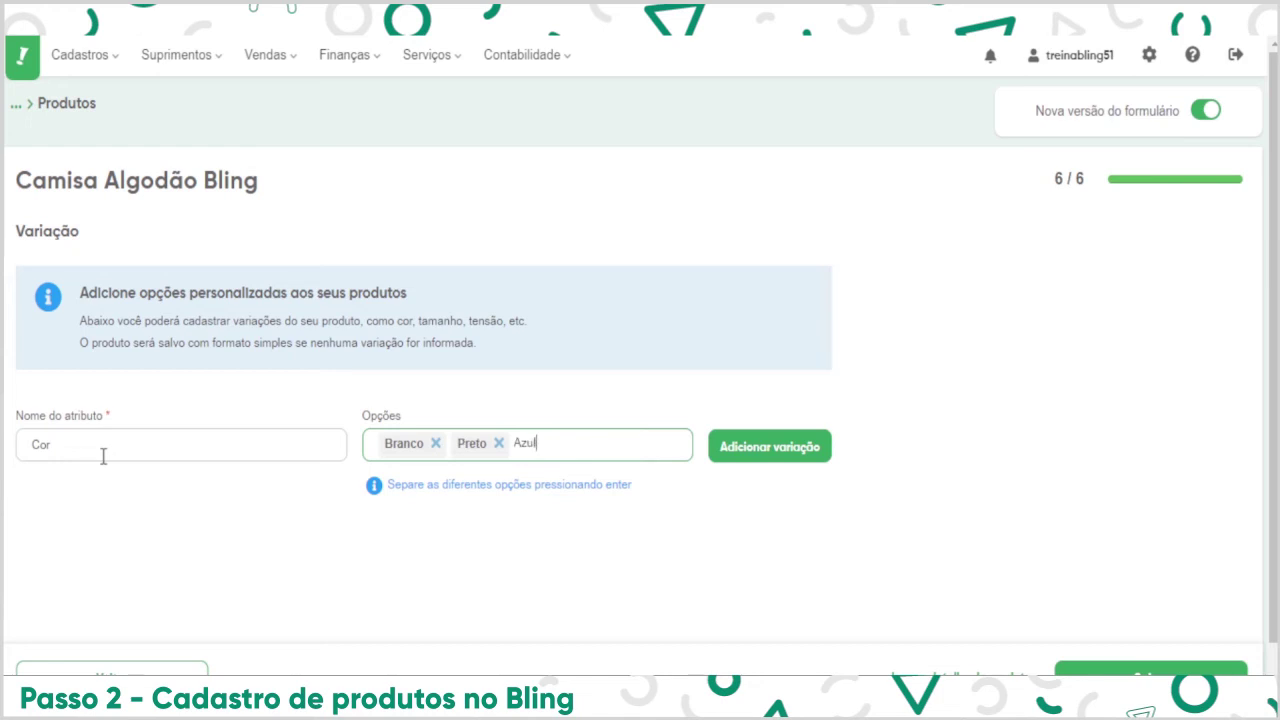
{"action": "key", "text": "Return"}
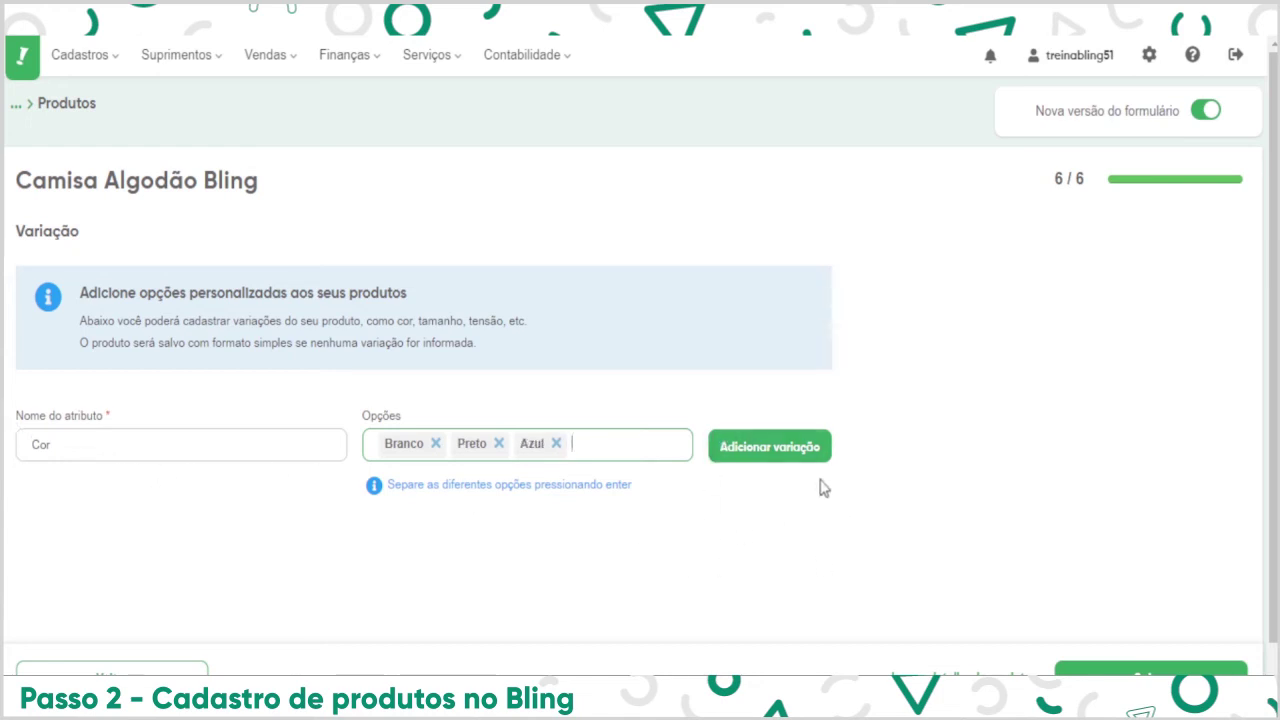
{"action": "left_click", "coordinate": [745, 458]}
{"action": "scroll", "coordinate": [334, 534], "scroll_direction": "down", "scroll_amount": 4}
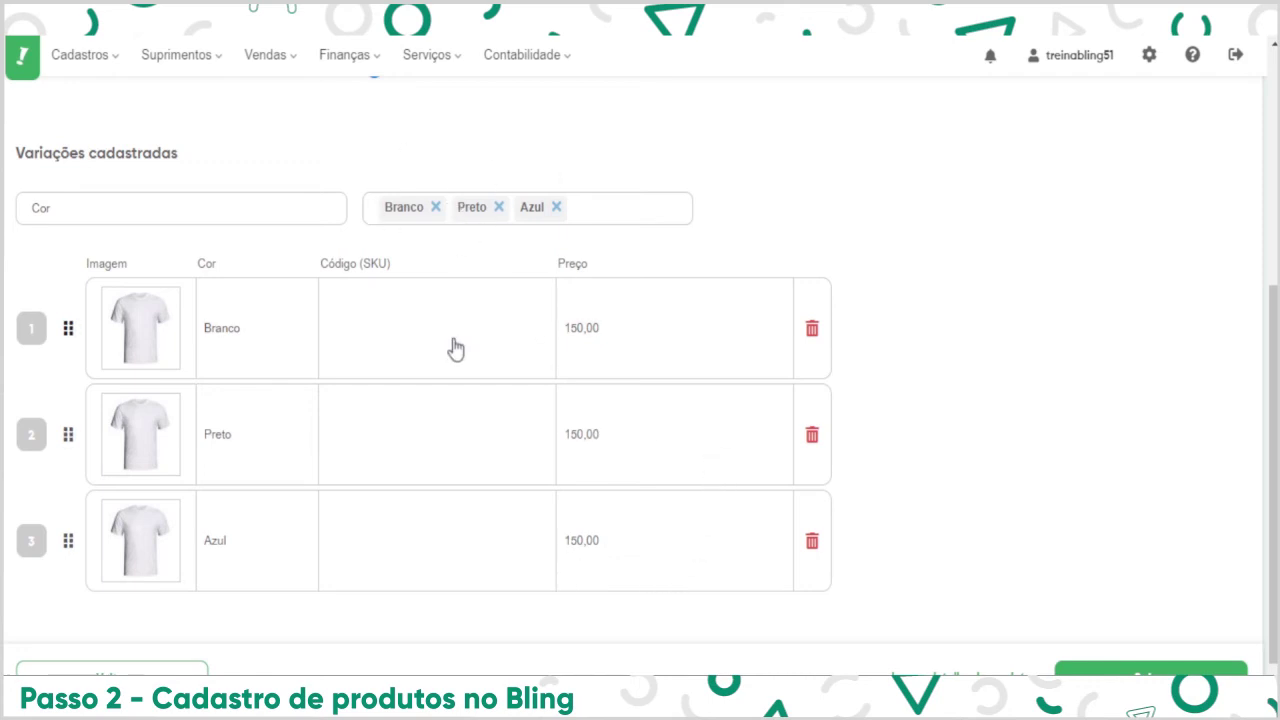
Add a second variation attribute named Tamanho with the options P, M and G, and look through the resulting combinations.
{"action": "scroll", "coordinate": [455, 347], "scroll_direction": "up", "scroll_amount": 3}
{"action": "left_click", "coordinate": [240, 343]}
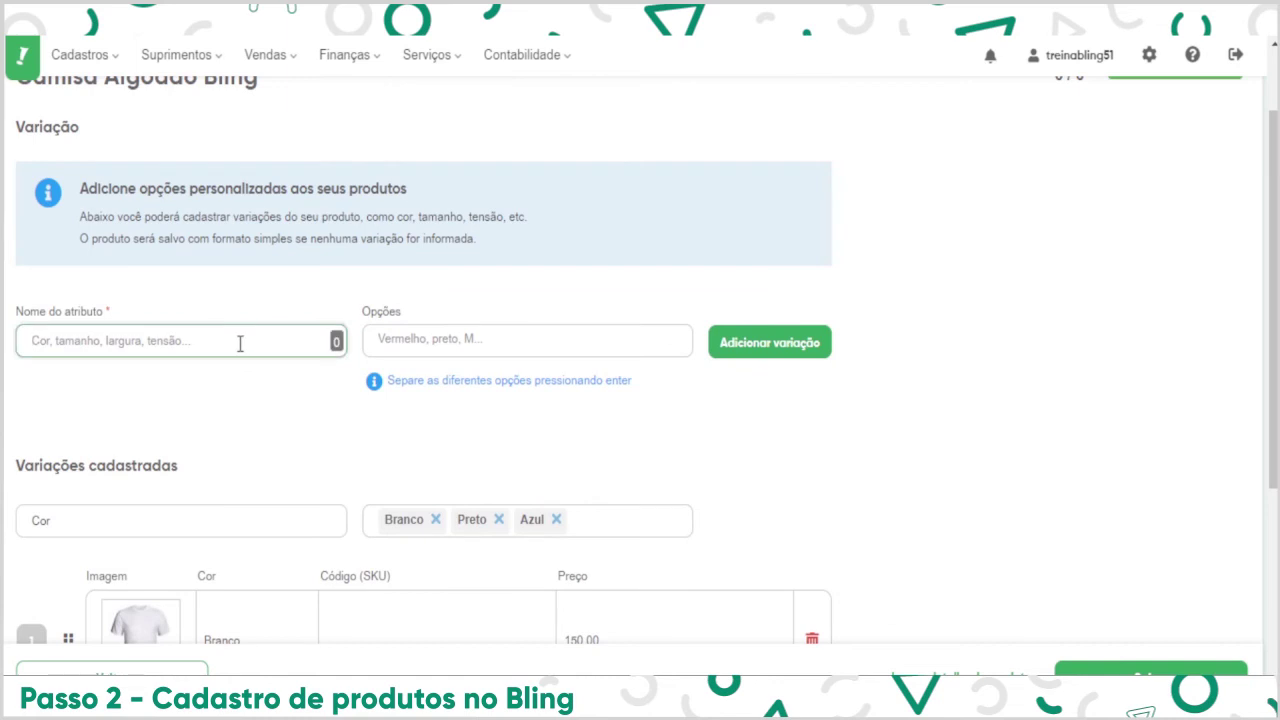
{"action": "type", "text": "Tamanho"}
{"action": "key", "text": "Tab"}
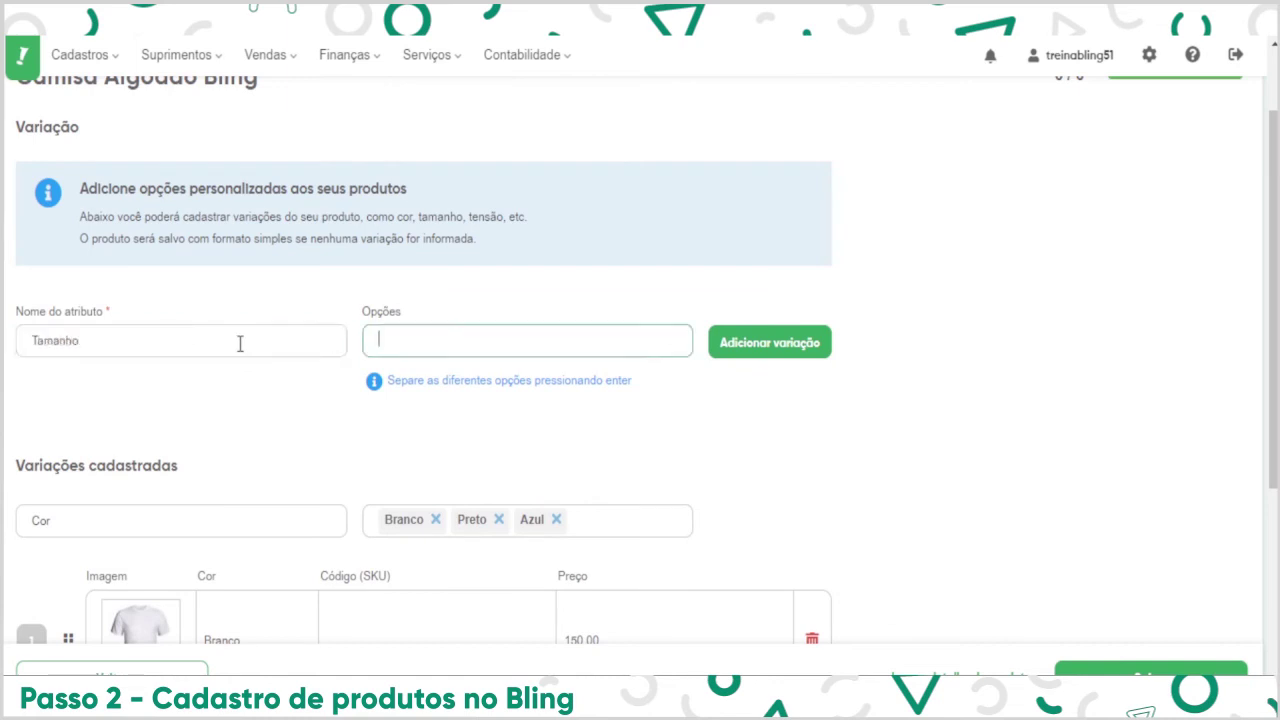
{"action": "type", "text": "P"}
{"action": "key", "text": "Return"}
{"action": "type", "text": "M"}
{"action": "key", "text": "Return"}
{"action": "type", "text": "G"}
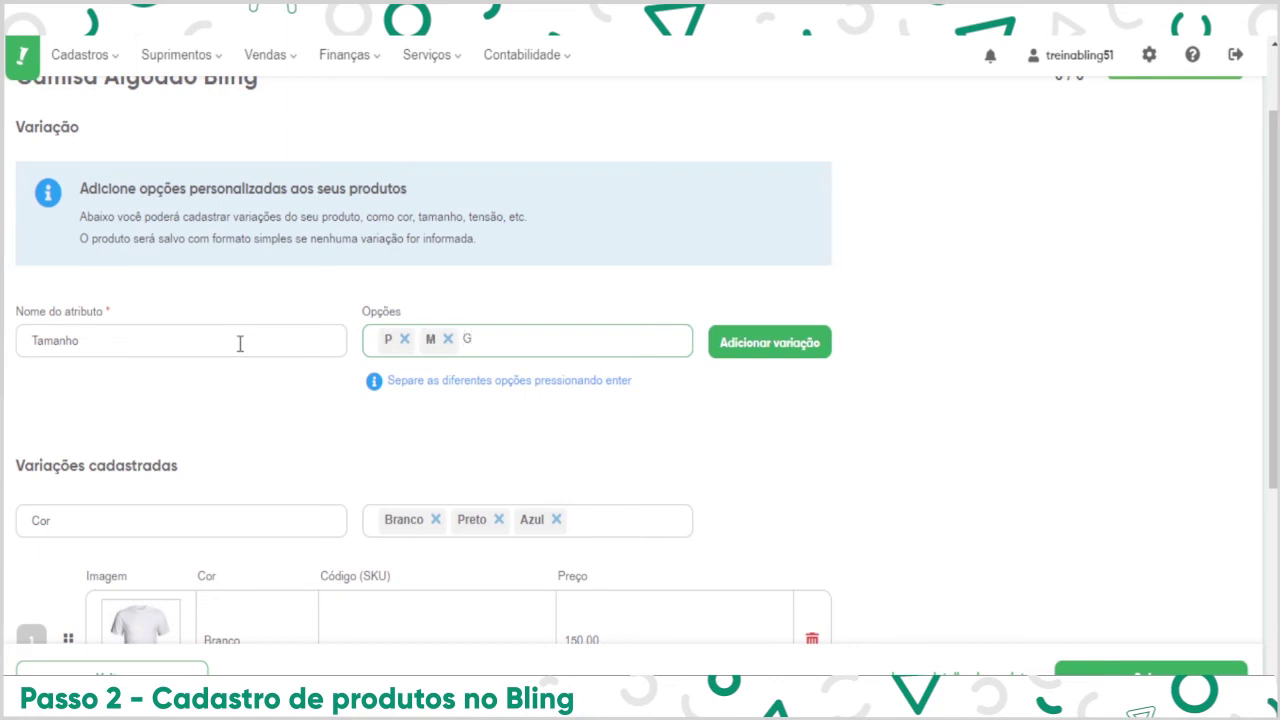
{"action": "key", "text": "Return"}
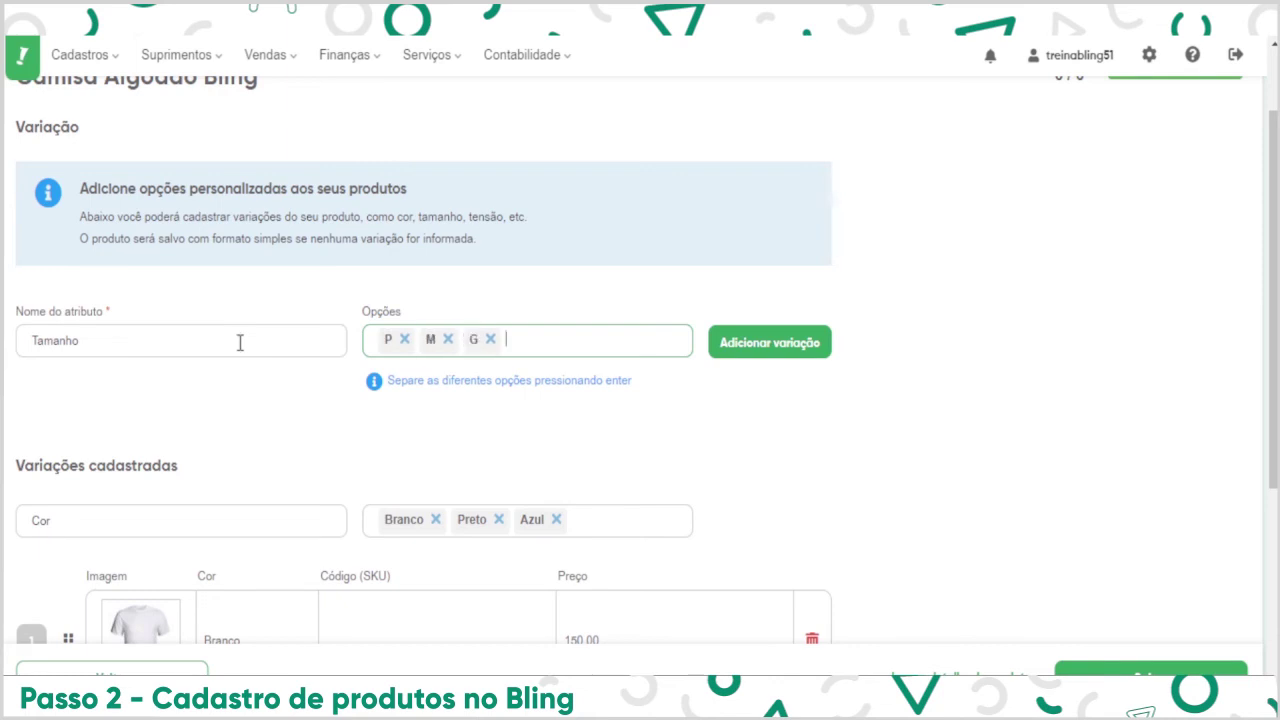
{"action": "left_click", "coordinate": [813, 345]}
{"action": "scroll", "coordinate": [685, 485], "scroll_direction": "down", "scroll_amount": 3}
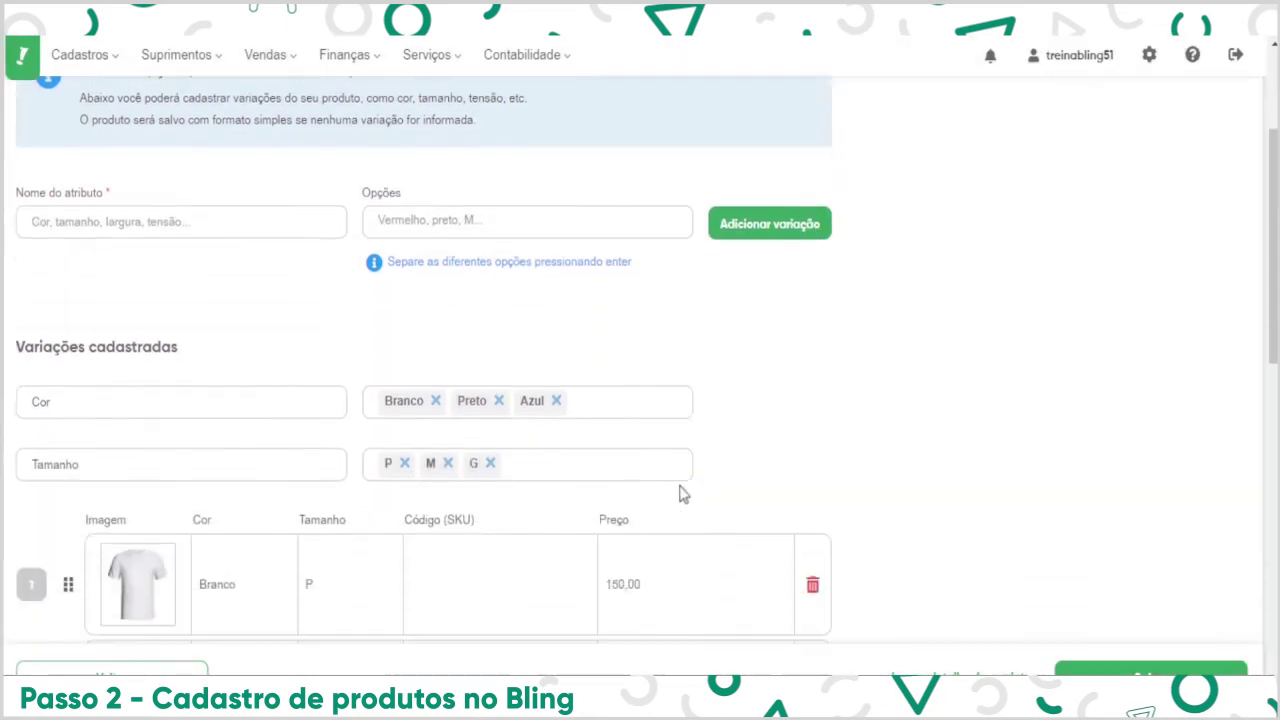
{"action": "scroll", "coordinate": [353, 507], "scroll_direction": "down", "scroll_amount": 1}
{"action": "scroll", "coordinate": [353, 507], "scroll_direction": "down", "scroll_amount": 3}
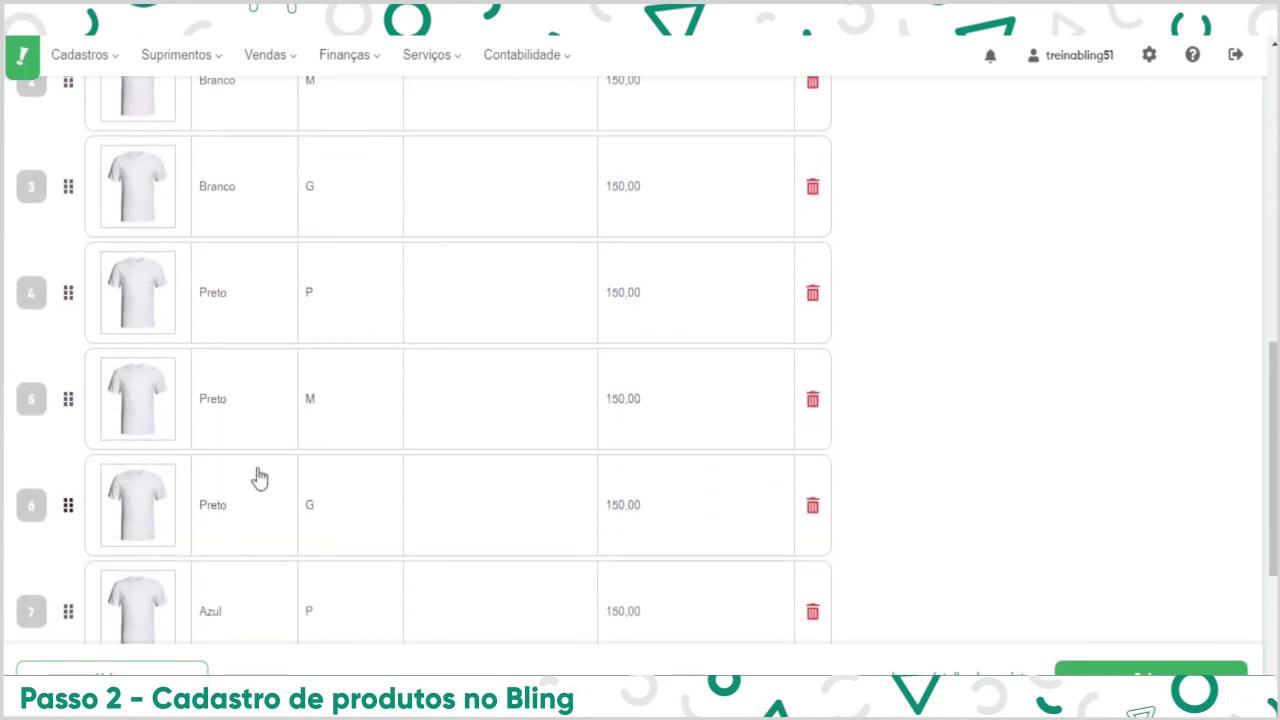
Open the details of the Branco, size P variation and set its SKU code to CAM01-P-Branco.
{"action": "scroll", "coordinate": [348, 384], "scroll_direction": "up", "scroll_amount": 1}
{"action": "scroll", "coordinate": [348, 384], "scroll_direction": "up", "scroll_amount": 2}
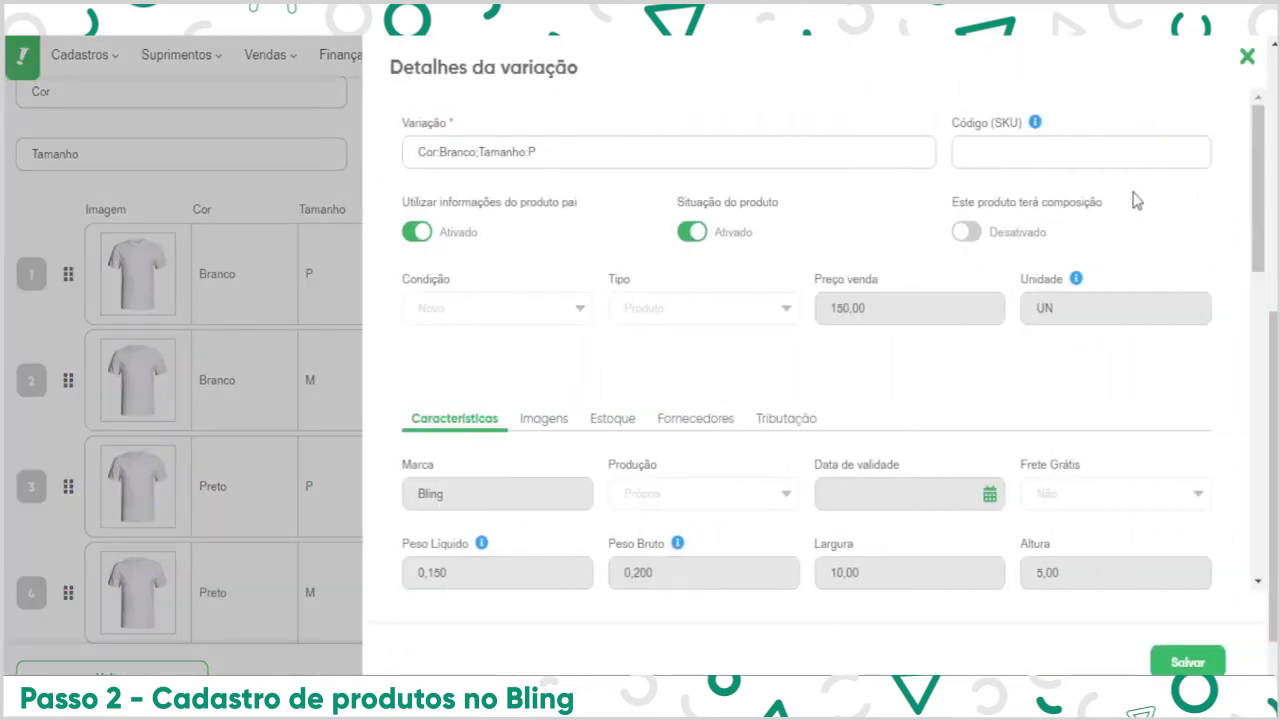
{"action": "left_click", "coordinate": [1018, 145]}
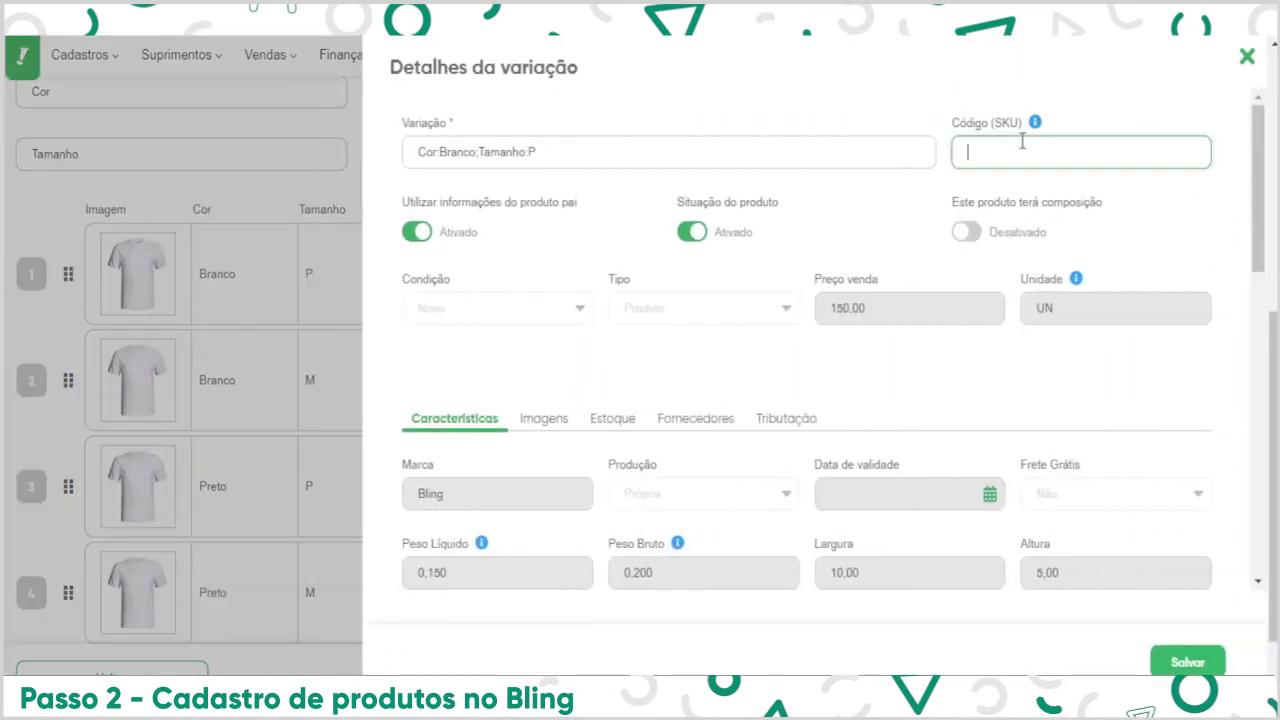
{"action": "type", "text": "12"}
{"action": "key", "text": "BackSpace"}
{"action": "key", "text": "BackSpace"}
{"action": "key", "text": "BackSpace"}
{"action": "type", "text": "CAM01"}
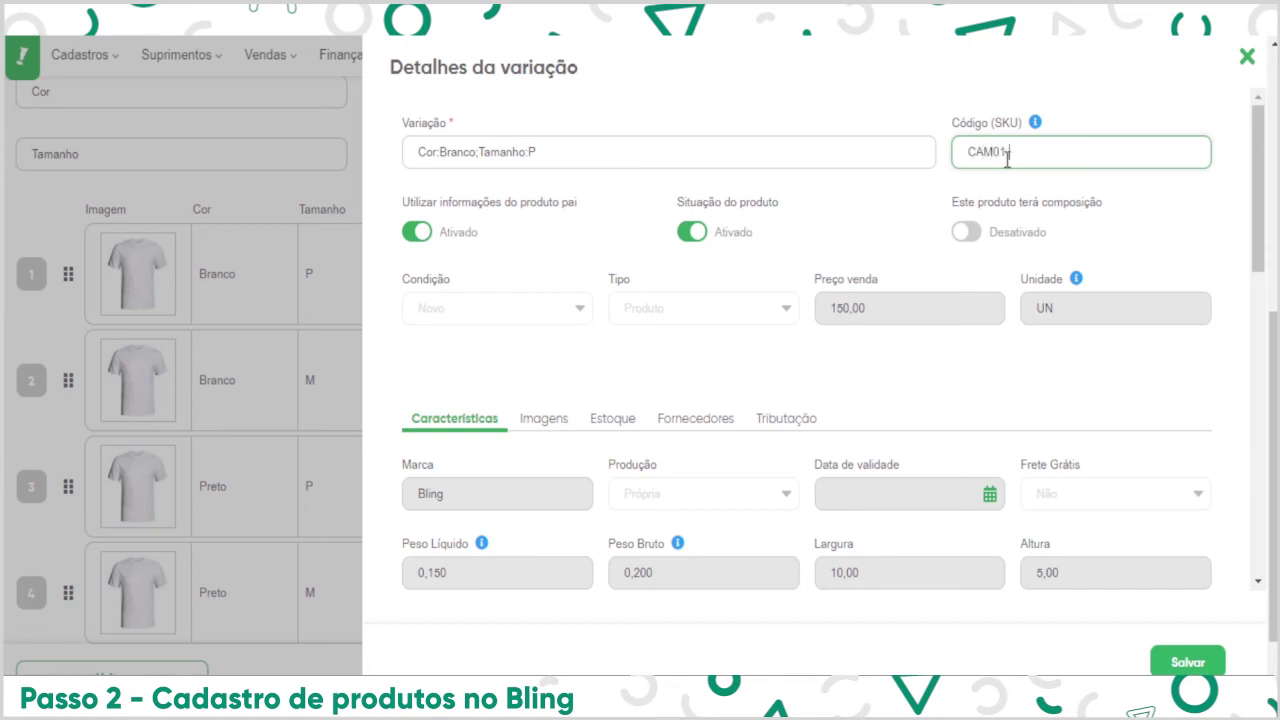
{"action": "type", "text": "-P-Branco"}
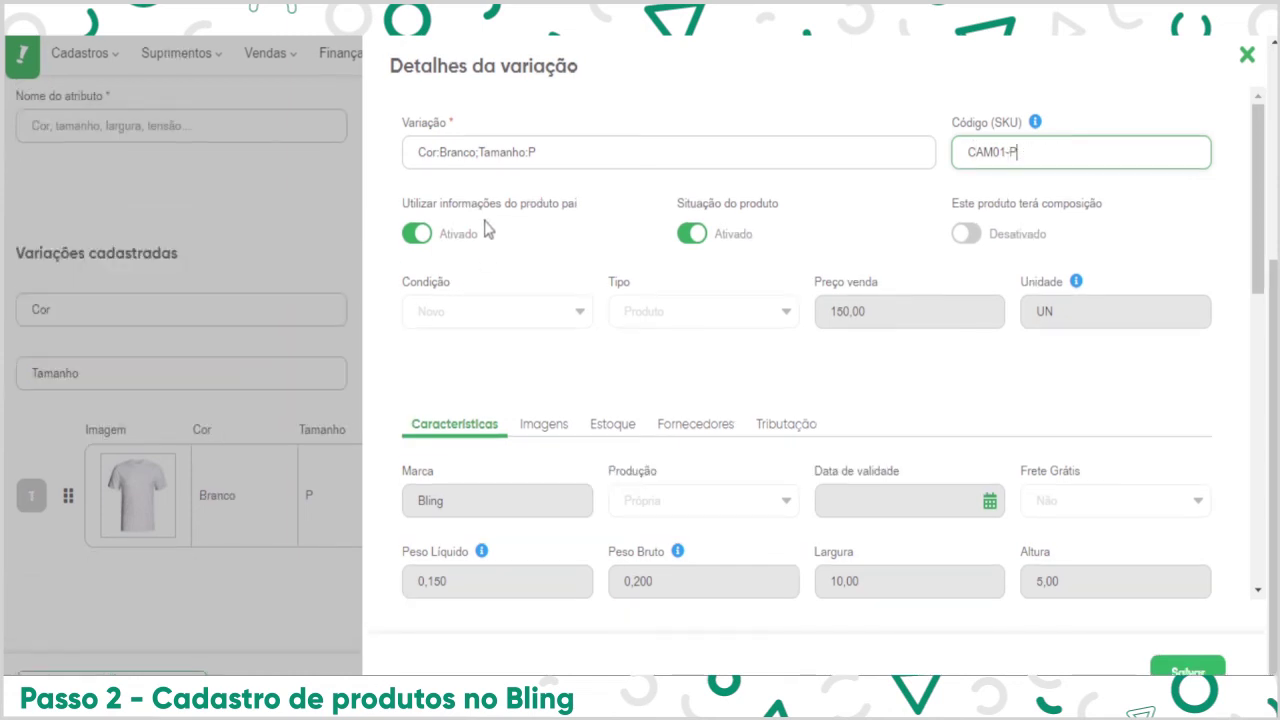
Turn off the use of parent product information for the Branco, size P variation and review its characteristics.
{"action": "left_click", "coordinate": [414, 234]}
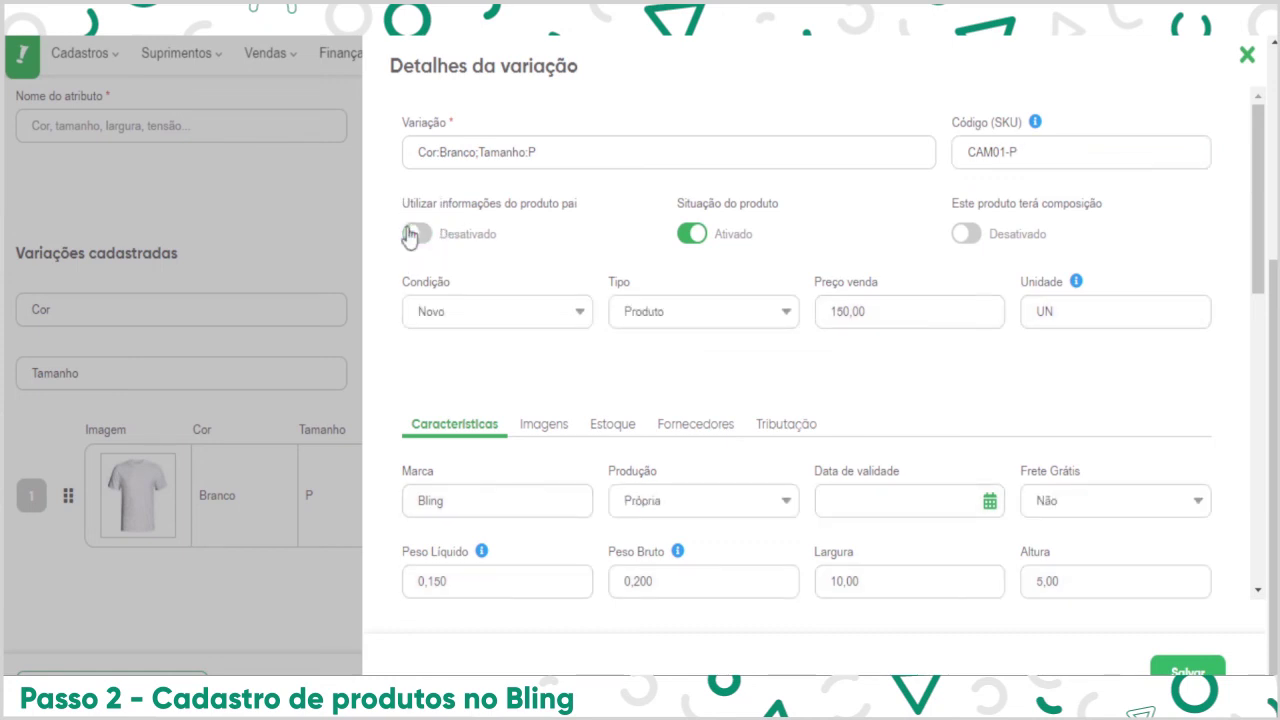
{"action": "scroll", "coordinate": [855, 515], "scroll_direction": "down", "scroll_amount": 2}
{"action": "scroll", "coordinate": [855, 515], "scroll_direction": "down", "scroll_amount": 1}
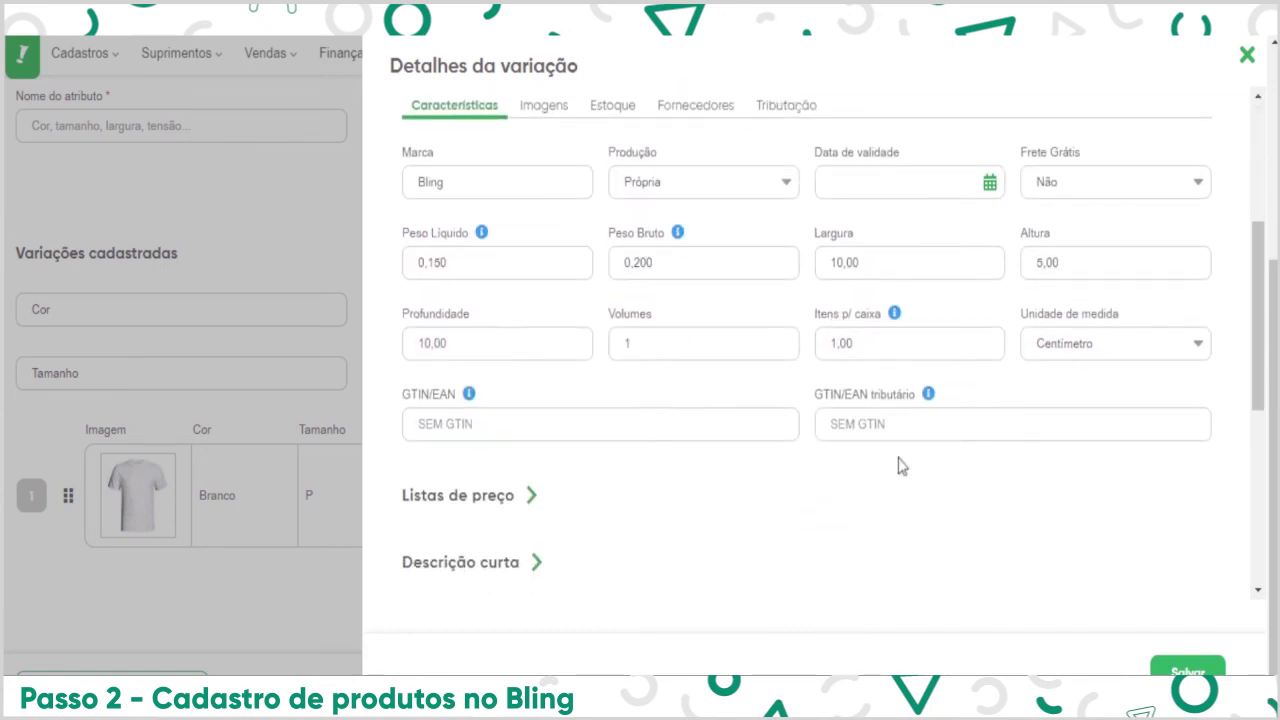
{"action": "scroll", "coordinate": [837, 406], "scroll_direction": "up", "scroll_amount": 3}
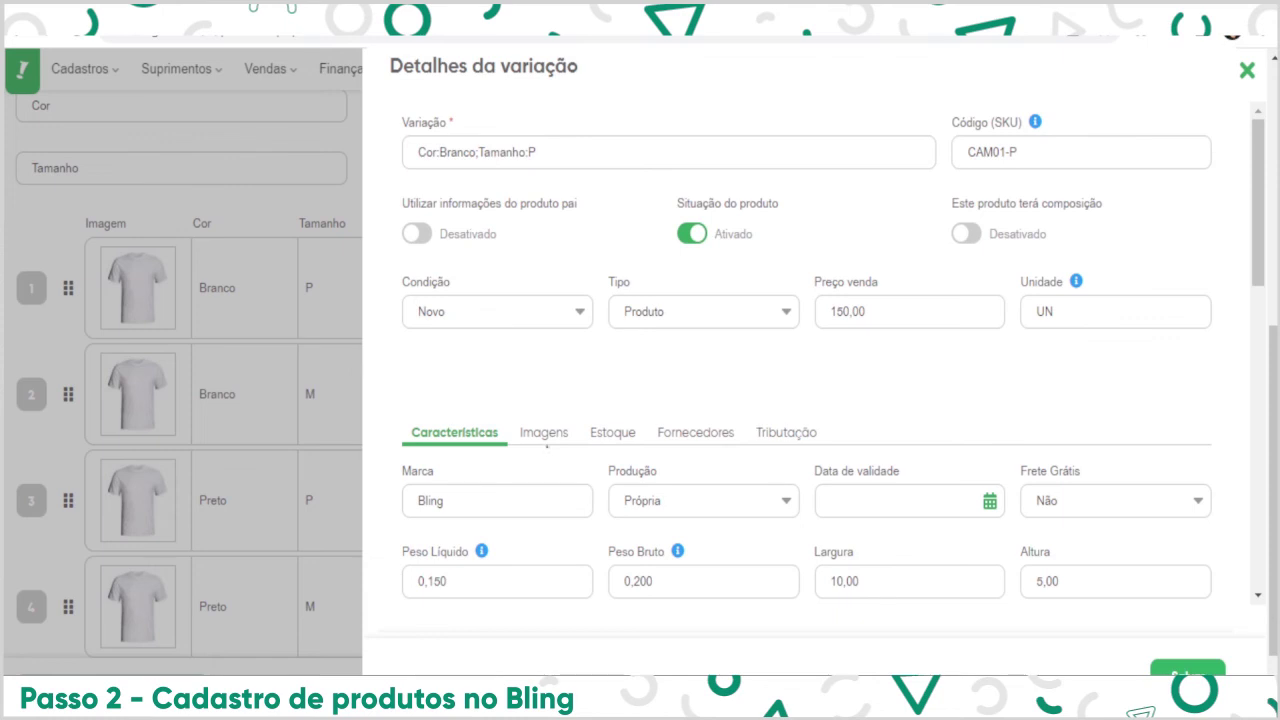
{"action": "left_click", "coordinate": [546, 434]}
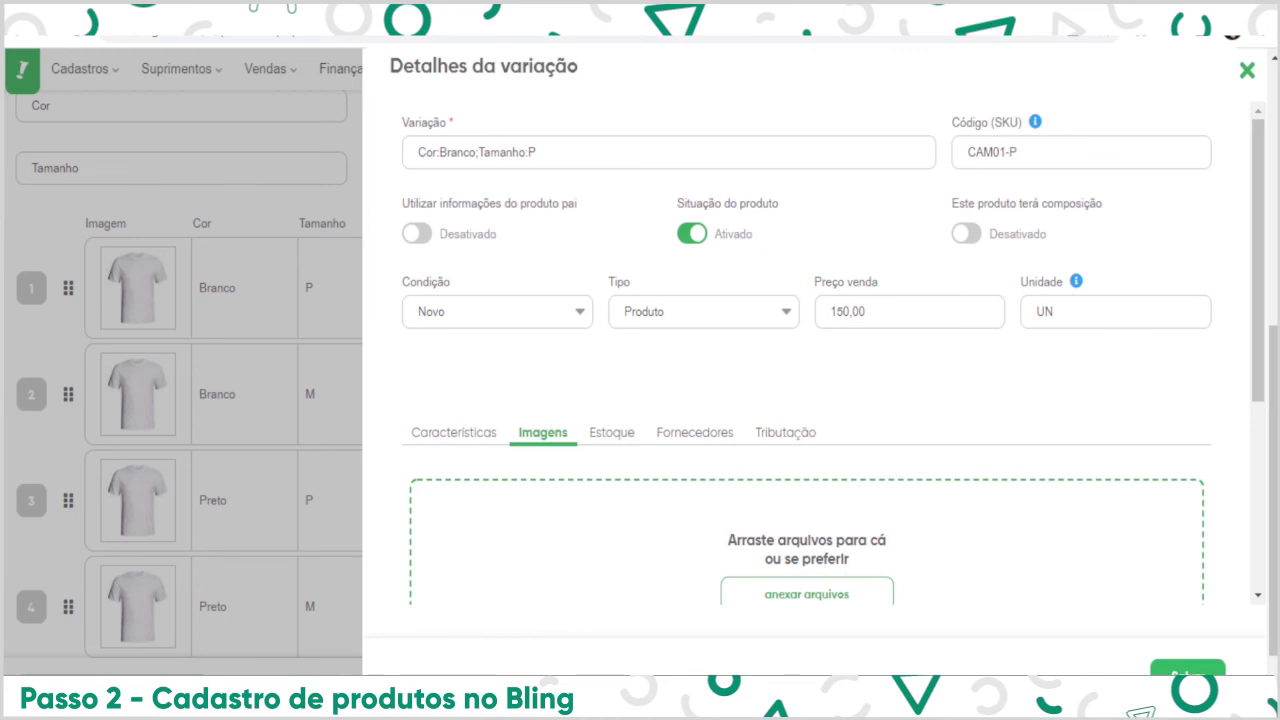
{"action": "scroll", "coordinate": [763, 583], "scroll_direction": "down", "scroll_amount": 2}
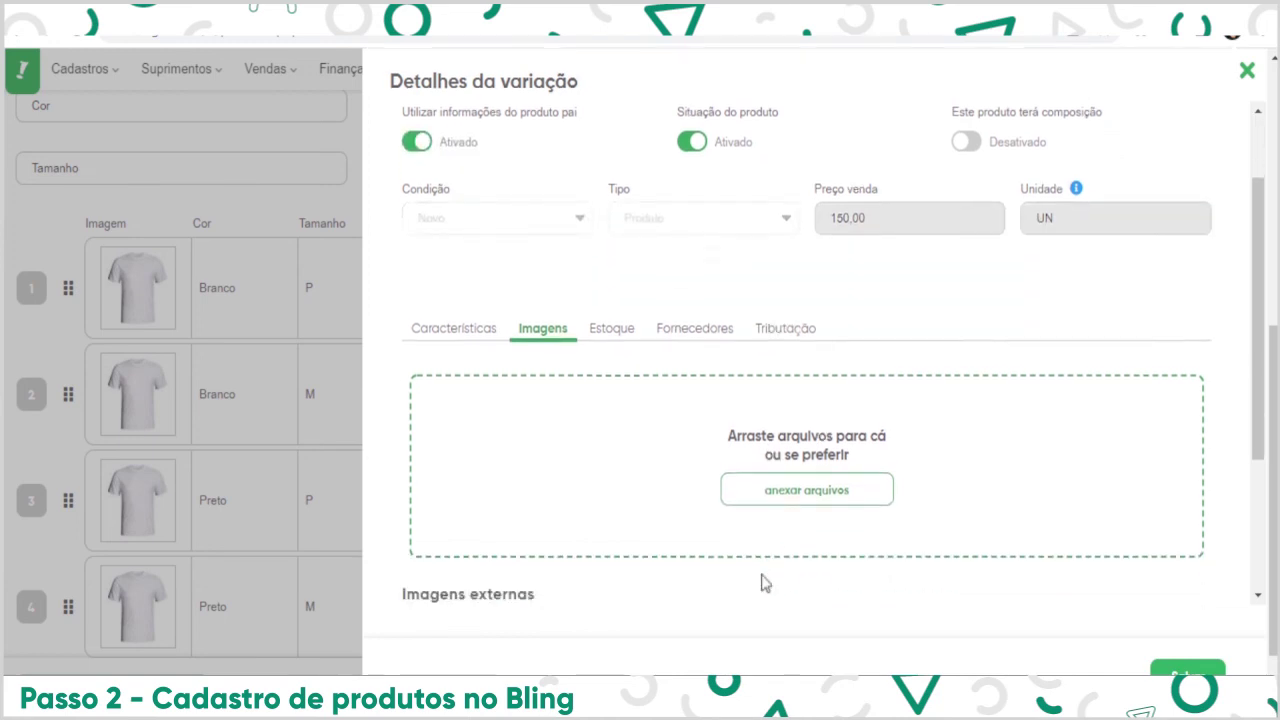
{"action": "left_click", "coordinate": [803, 385]}
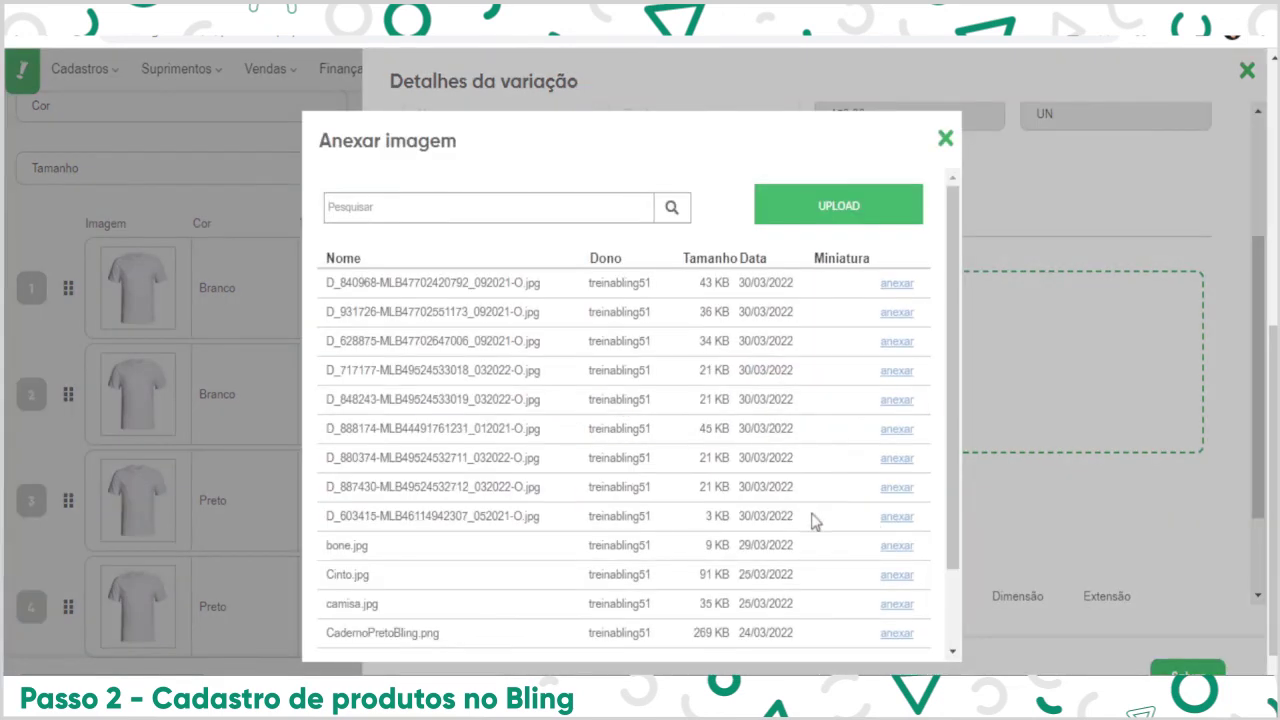
{"action": "scroll", "coordinate": [871, 531], "scroll_direction": "down", "scroll_amount": 2}
{"action": "left_click", "coordinate": [883, 405]}
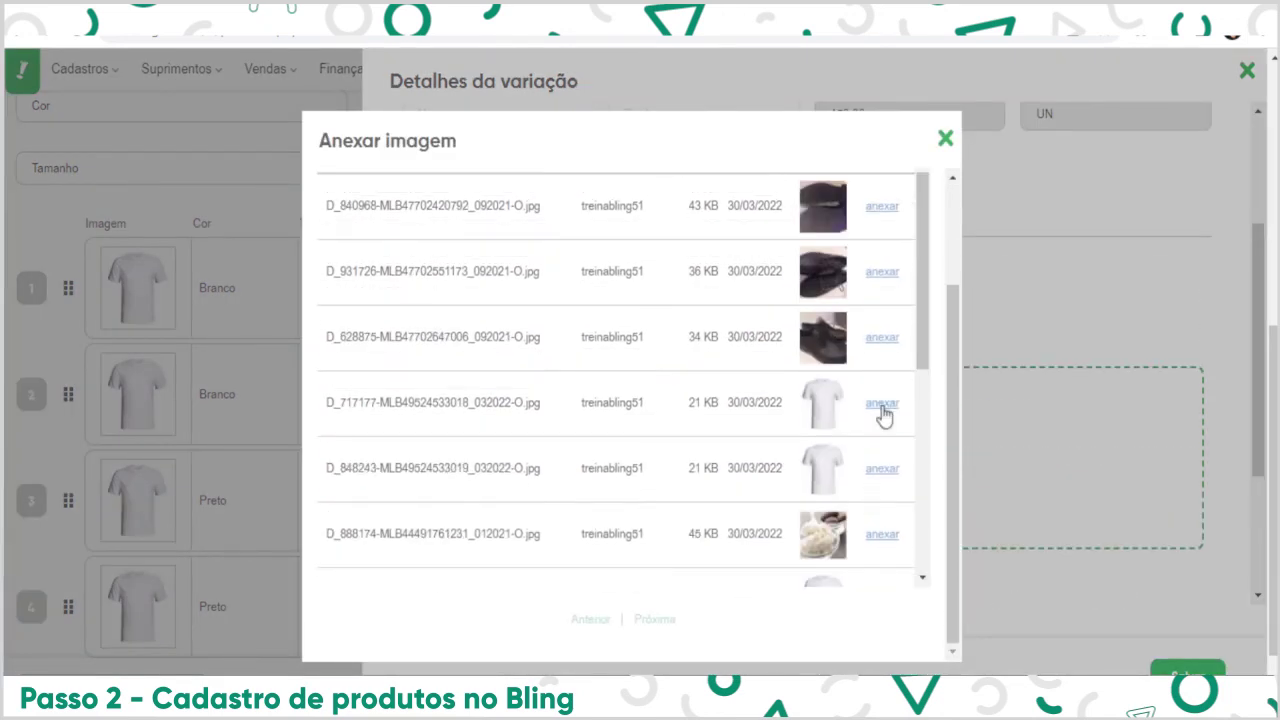
{"action": "left_click", "coordinate": [943, 140]}
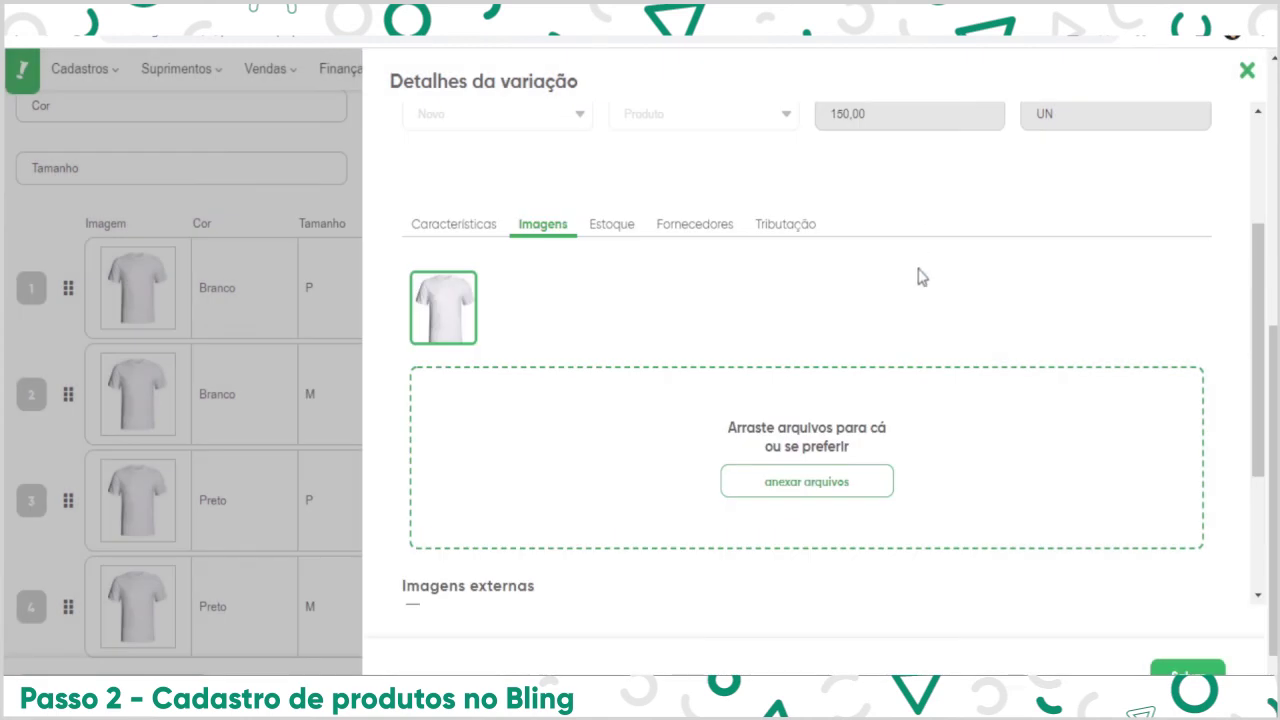
{"action": "scroll", "coordinate": [780, 414], "scroll_direction": "up", "scroll_amount": 3}
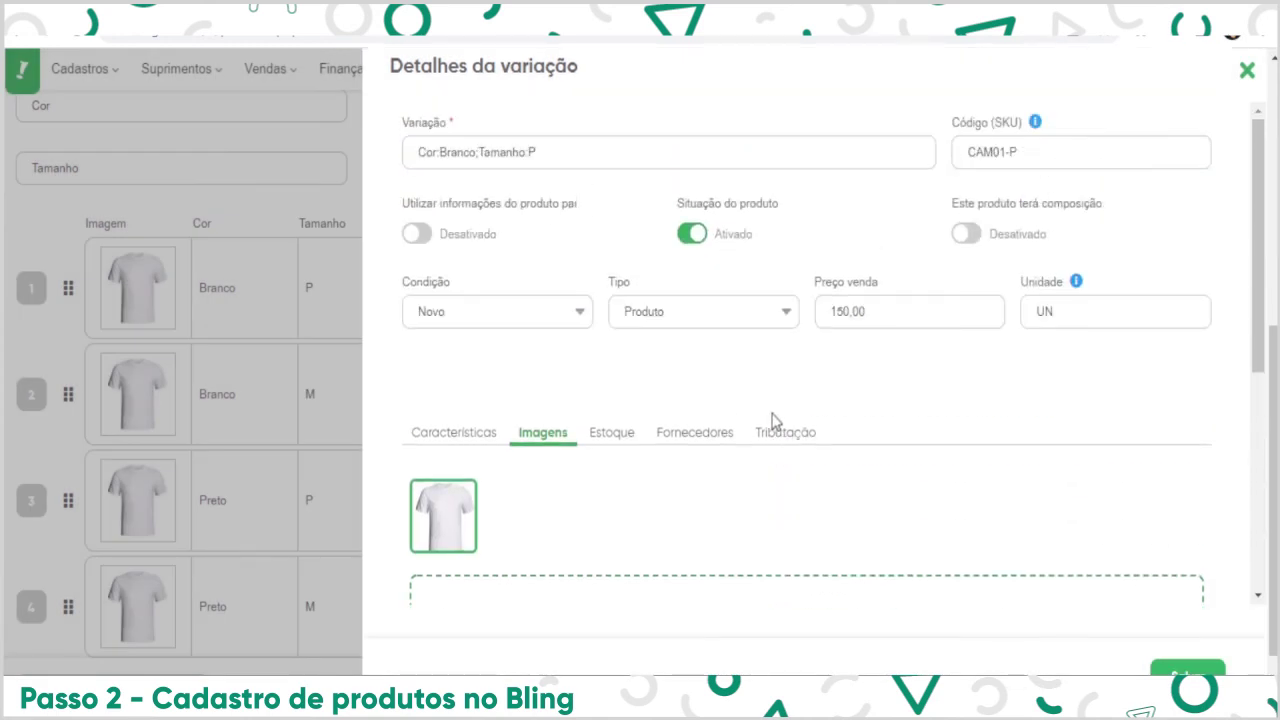
{"action": "left_click", "coordinate": [1187, 670]}
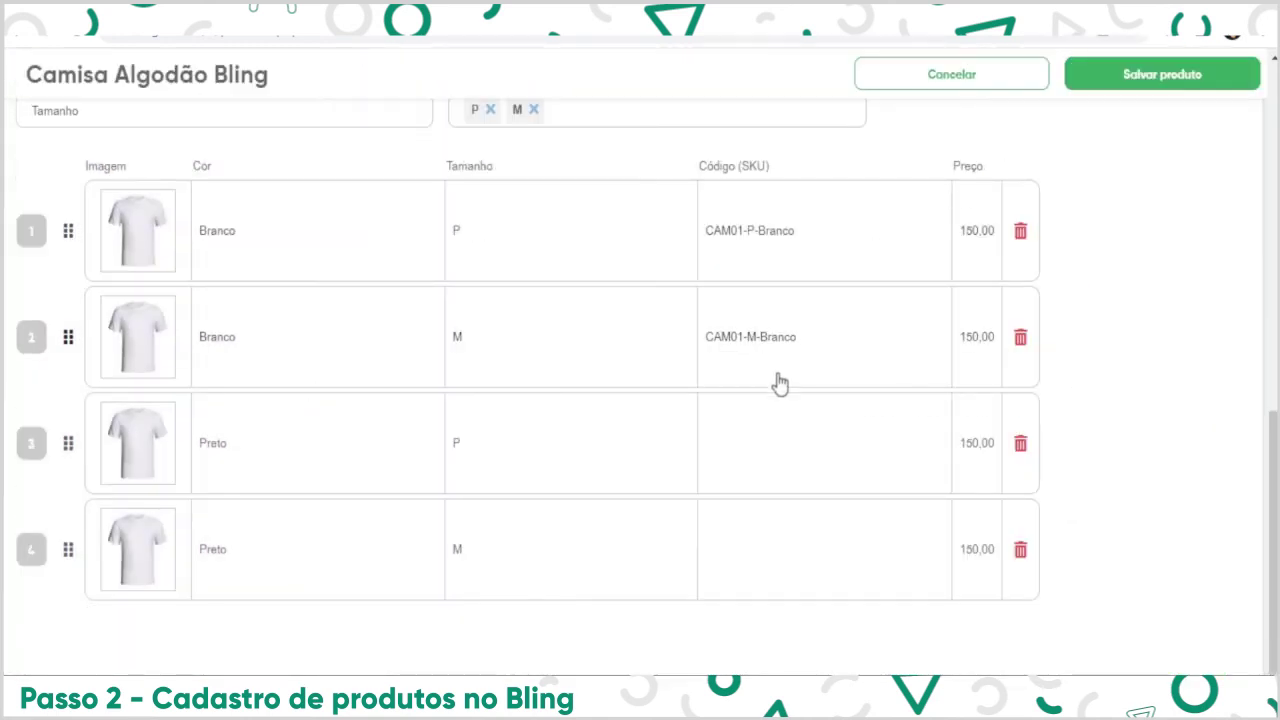
Set the Preto, size P variation's SKU code to CAM01-P-Preto and turn off its use of parent product information.
{"action": "left_click", "coordinate": [723, 457]}
{"action": "left_click", "coordinate": [1117, 175]}
{"action": "type", "text": "CAM01-P-Preto"}
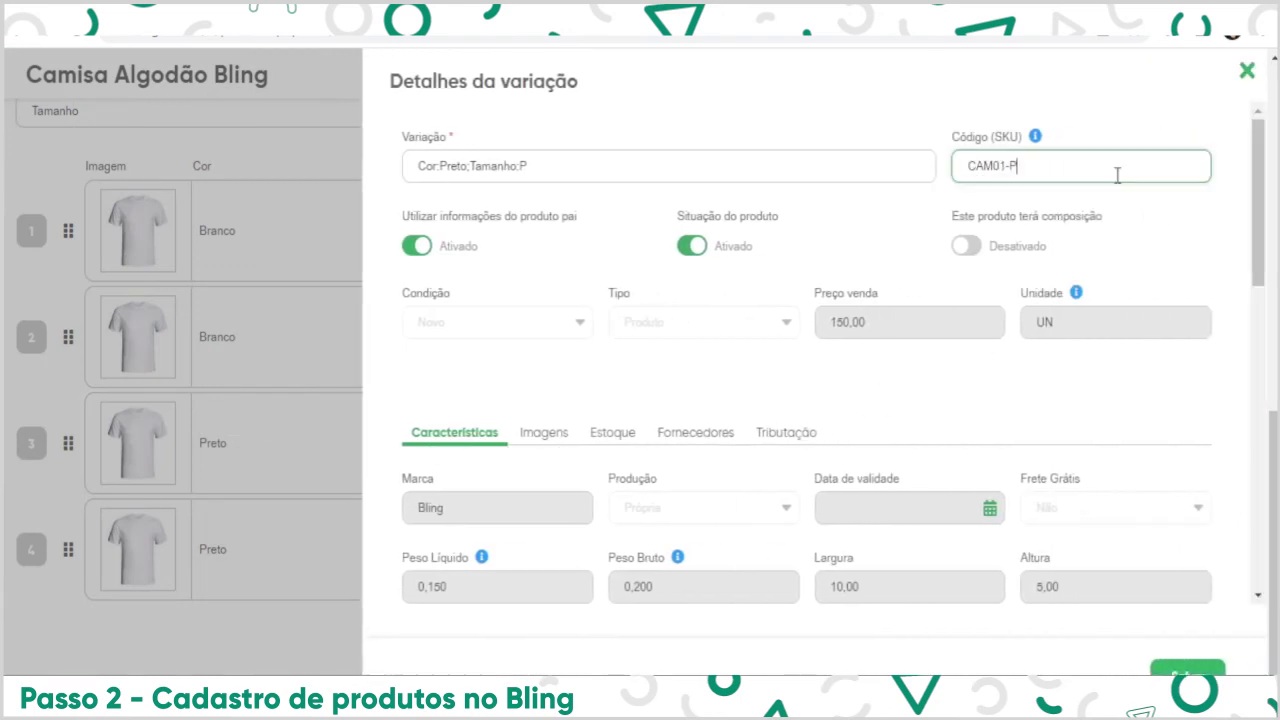
{"action": "left_click", "coordinate": [412, 242]}
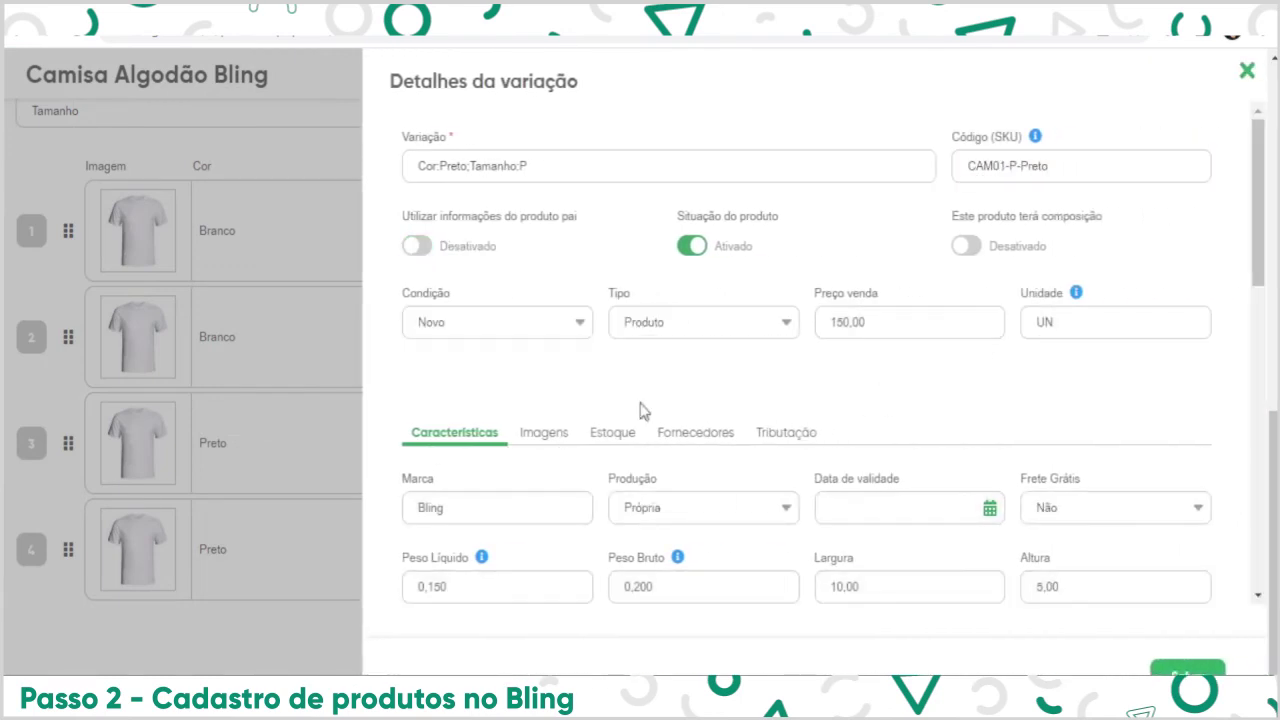
Attach camisa preta.jpg as the image of the Preto, size P variation and save the variation.
{"action": "left_click", "coordinate": [560, 440]}
{"action": "left_click", "coordinate": [855, 590]}
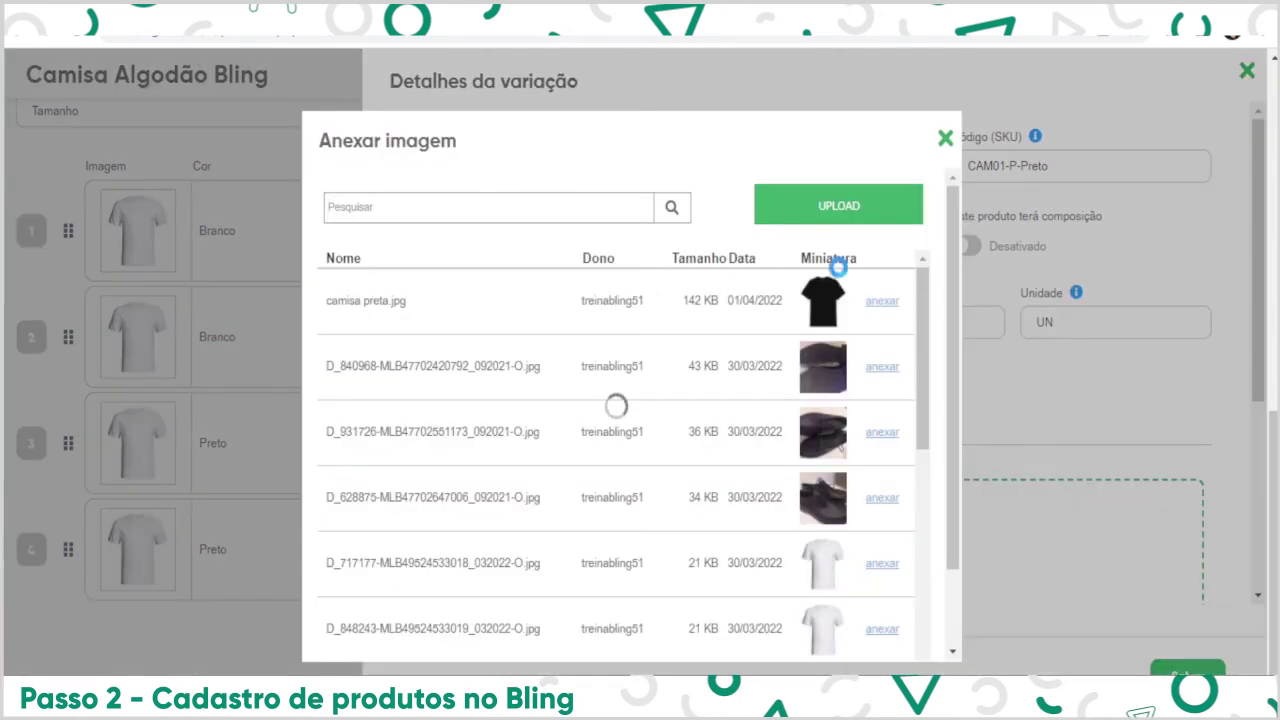
{"action": "left_click", "coordinate": [884, 300]}
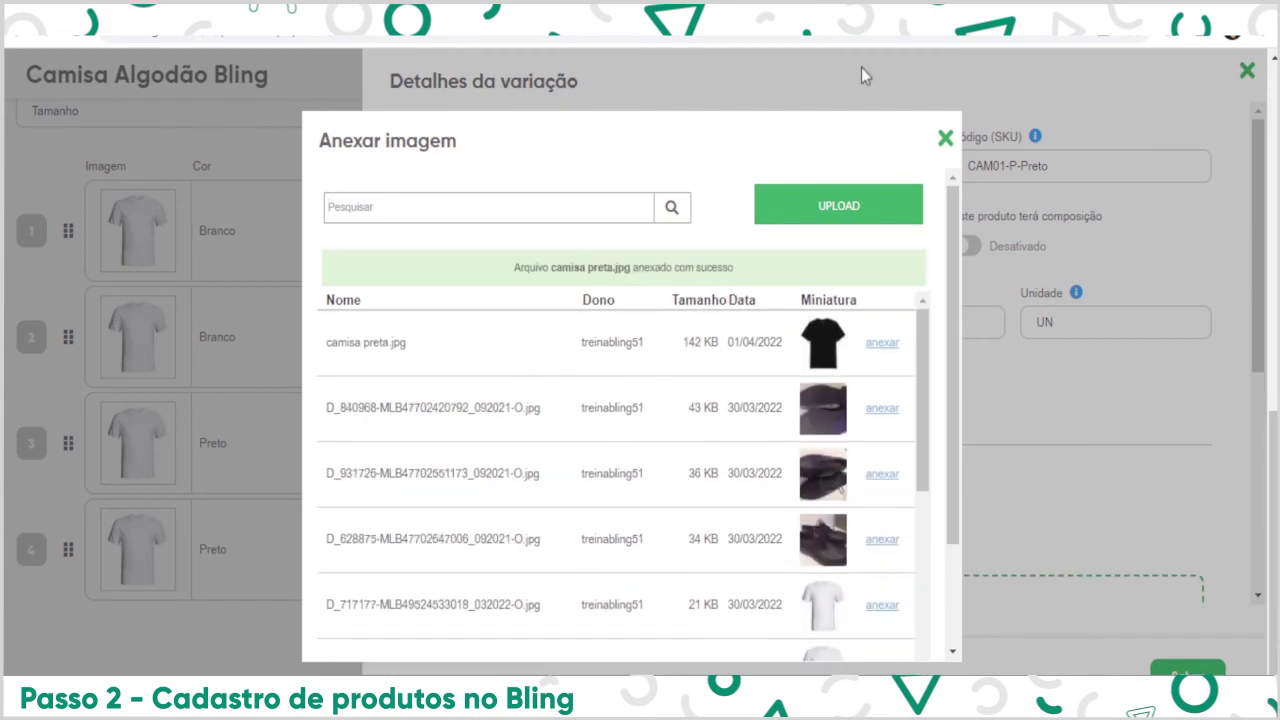
{"action": "left_click", "coordinate": [945, 138]}
Set the Preto, size M variation's SKU code to CAM01-M-Preto and turn off its use of parent product information.
{"action": "left_click", "coordinate": [350, 556]}
{"action": "left_click", "coordinate": [370, 560]}
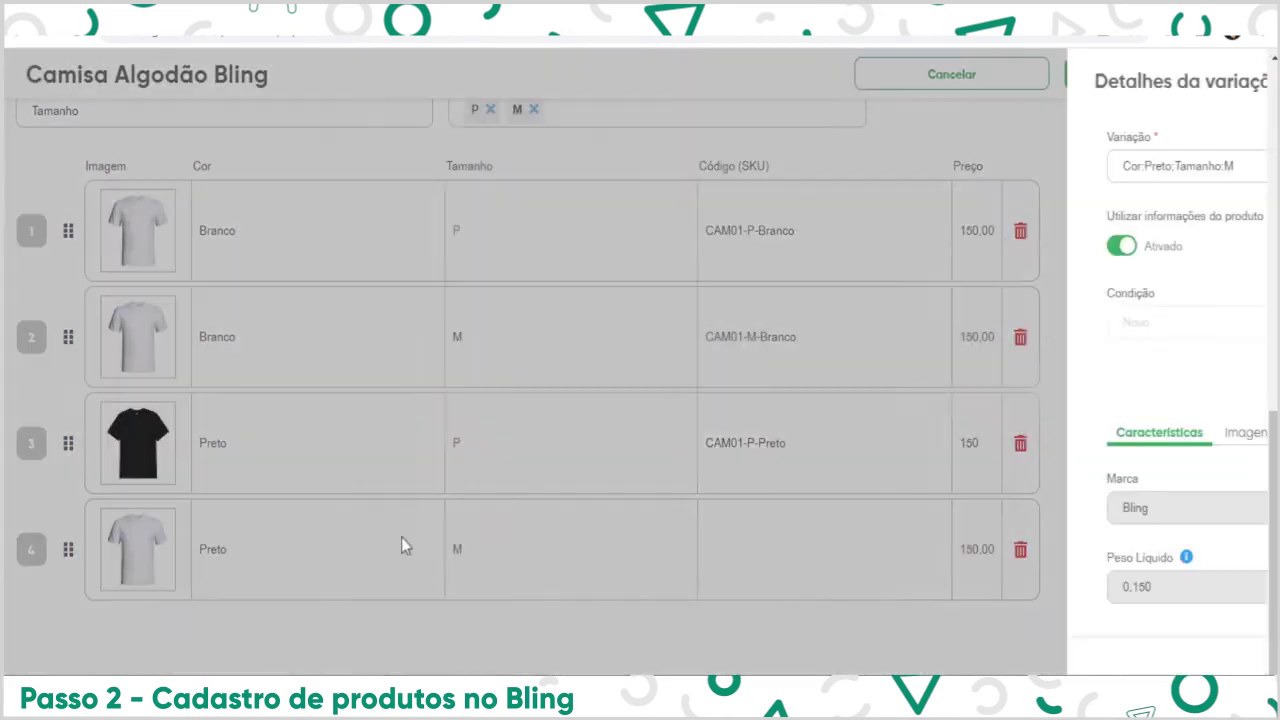
{"action": "left_click", "coordinate": [1050, 165]}
{"action": "type", "text": "CAM01-P"}
{"action": "key", "text": "BackSpace"}
{"action": "type", "text": "M"}
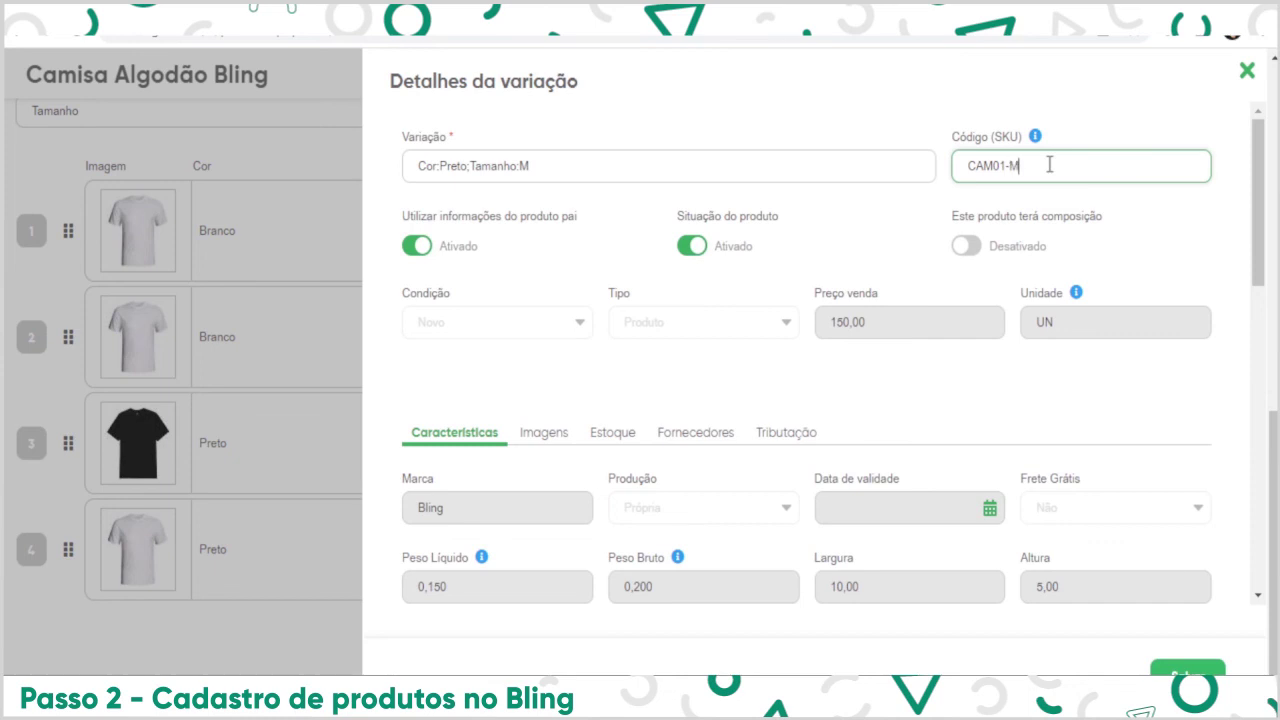
{"action": "type", "text": "-Preto"}
{"action": "left_click", "coordinate": [416, 245]}
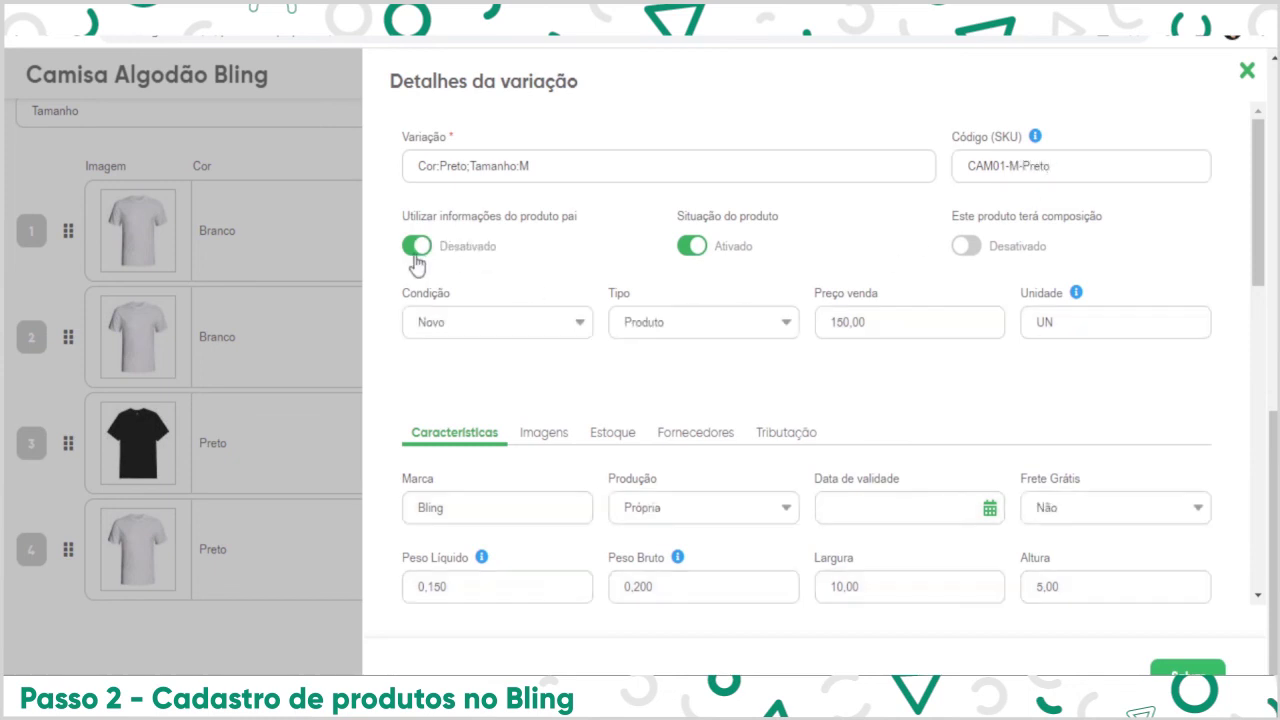
Attach camisa preta.jpg as the image of the Preto, size M variation and save the variation.
{"action": "left_click", "coordinate": [544, 433]}
{"action": "scroll", "coordinate": [650, 470], "scroll_direction": "down", "scroll_amount": 2}
{"action": "left_click", "coordinate": [760, 390]}
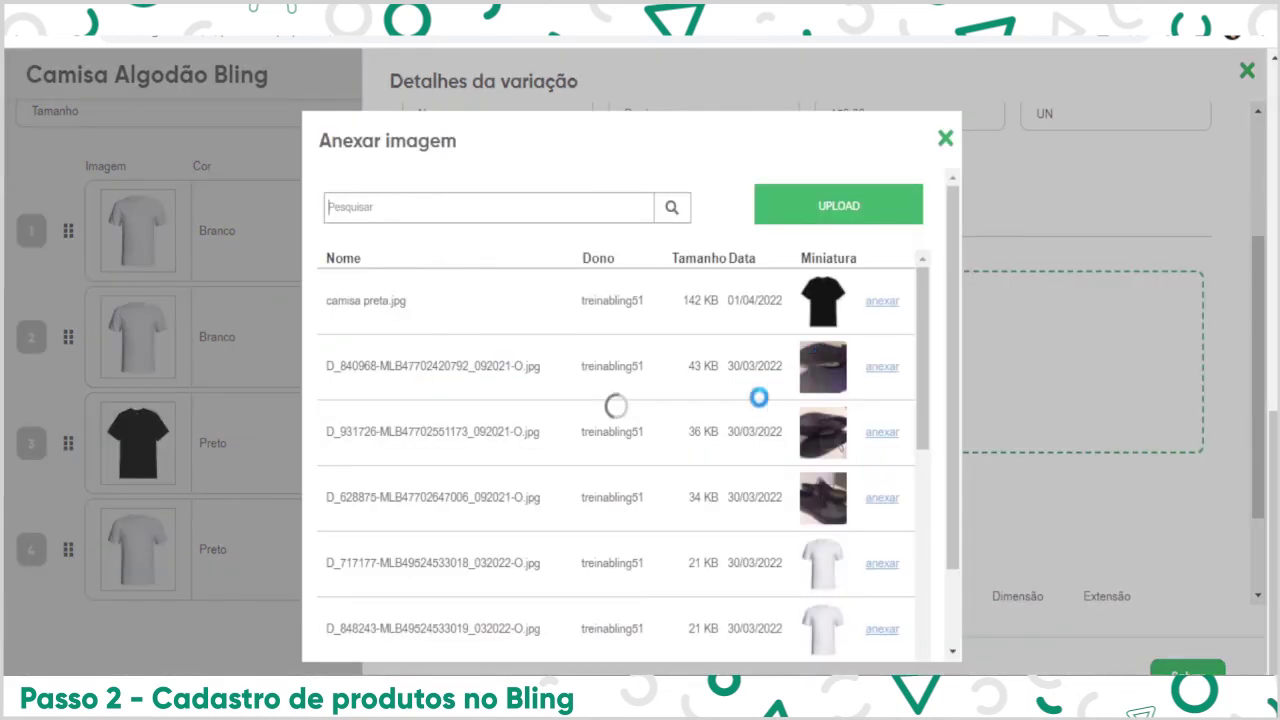
{"action": "left_click", "coordinate": [896, 283]}
{"action": "left_click", "coordinate": [945, 140]}
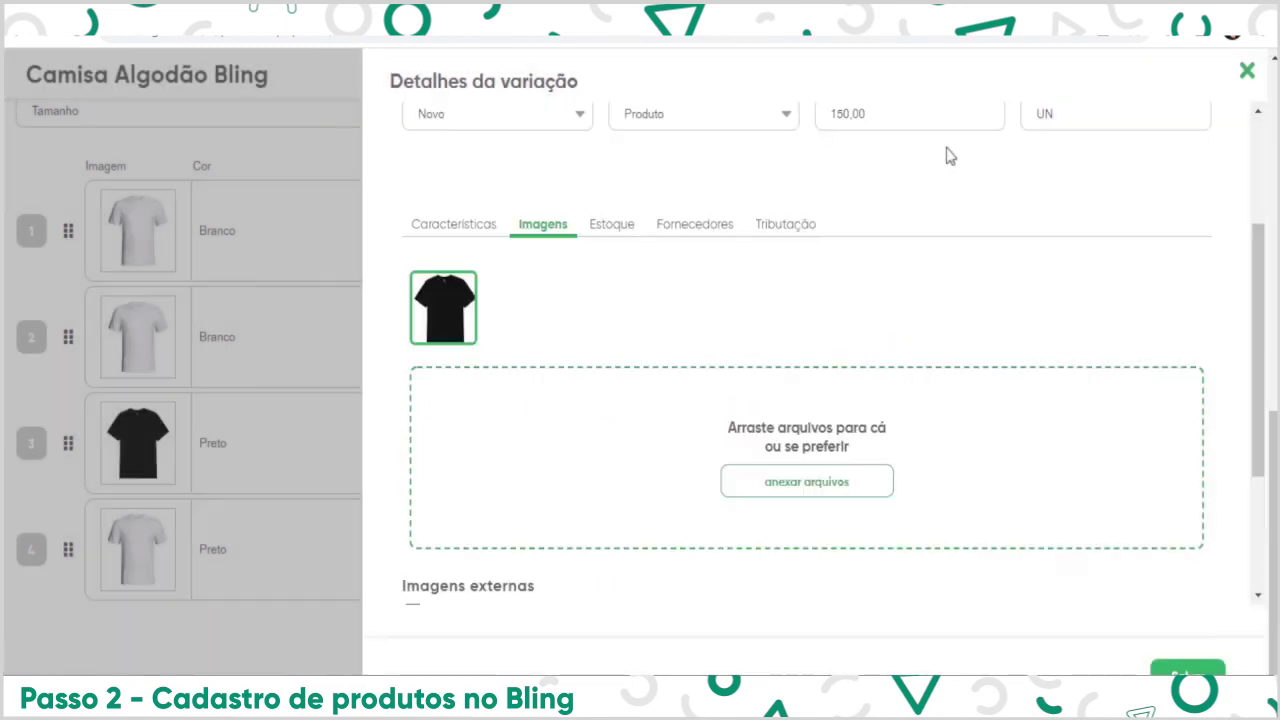
{"action": "left_click", "coordinate": [1187, 672]}
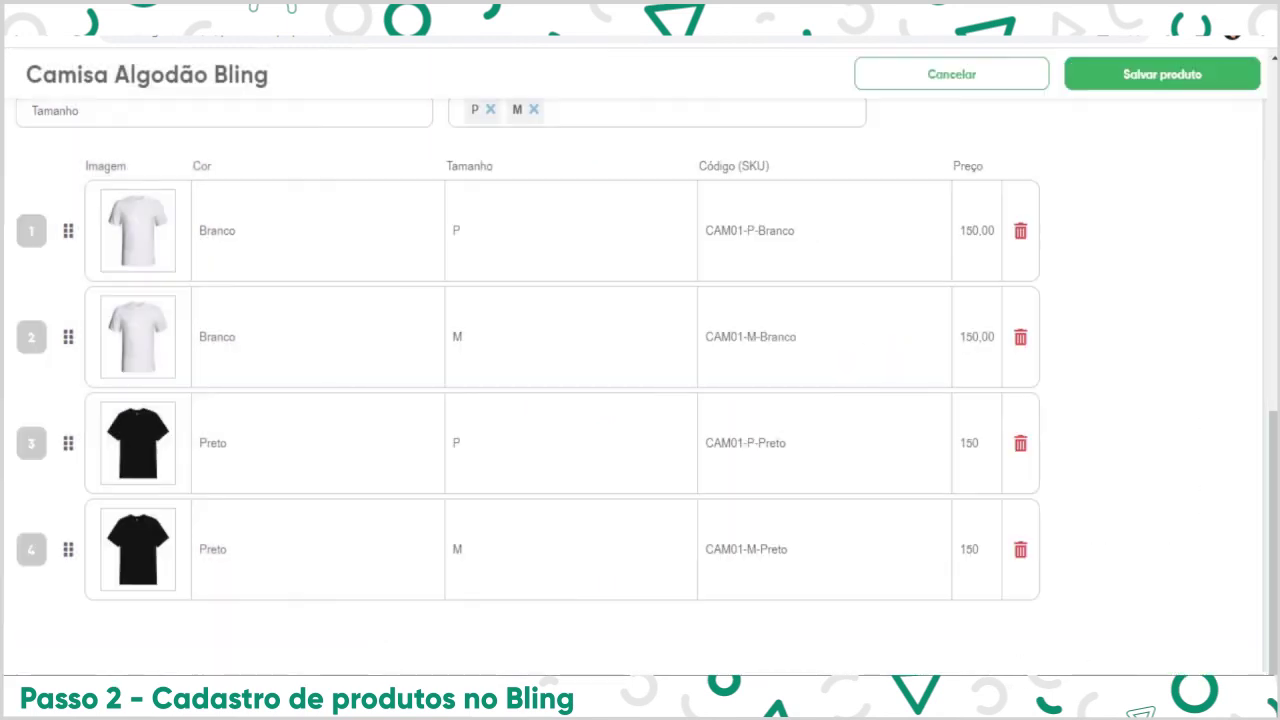
Save the Camisa Algodão Bling product and check the stock status of its variations in the product list.
{"action": "left_click", "coordinate": [1172, 80]}
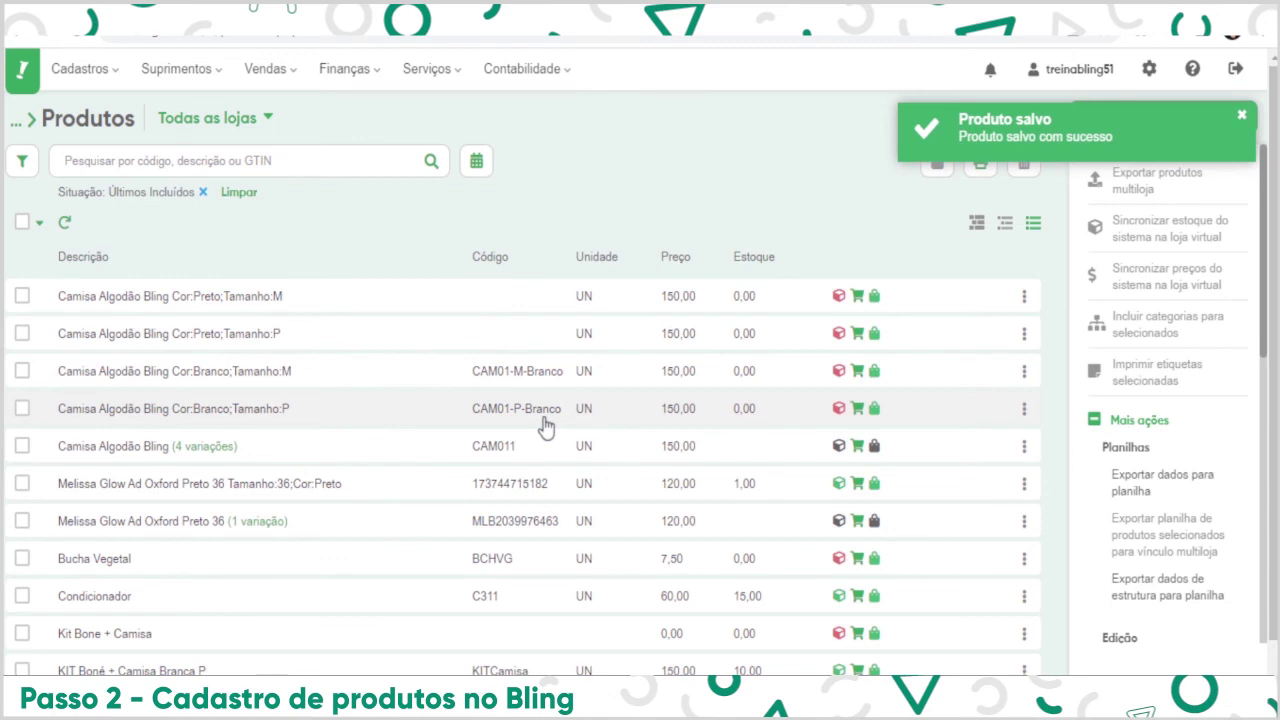
{"action": "mouse_move", "coordinate": [841, 376]}
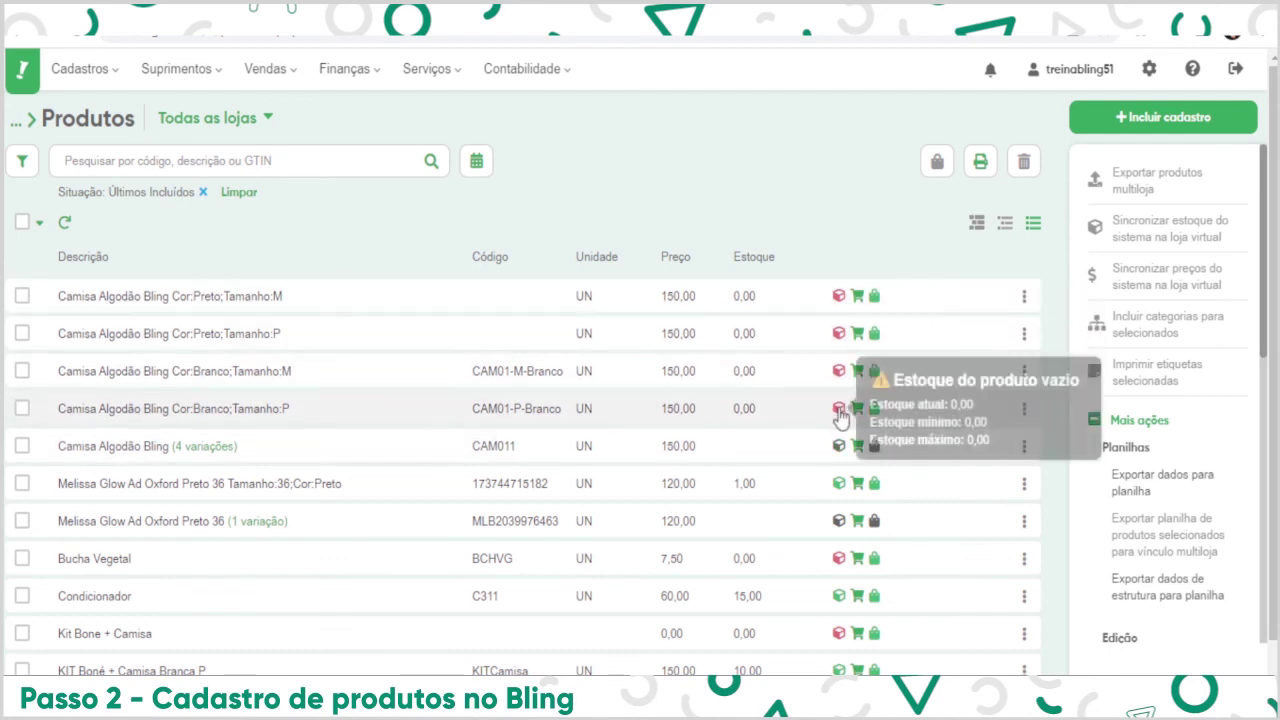
{"action": "mouse_move", "coordinate": [843, 322]}
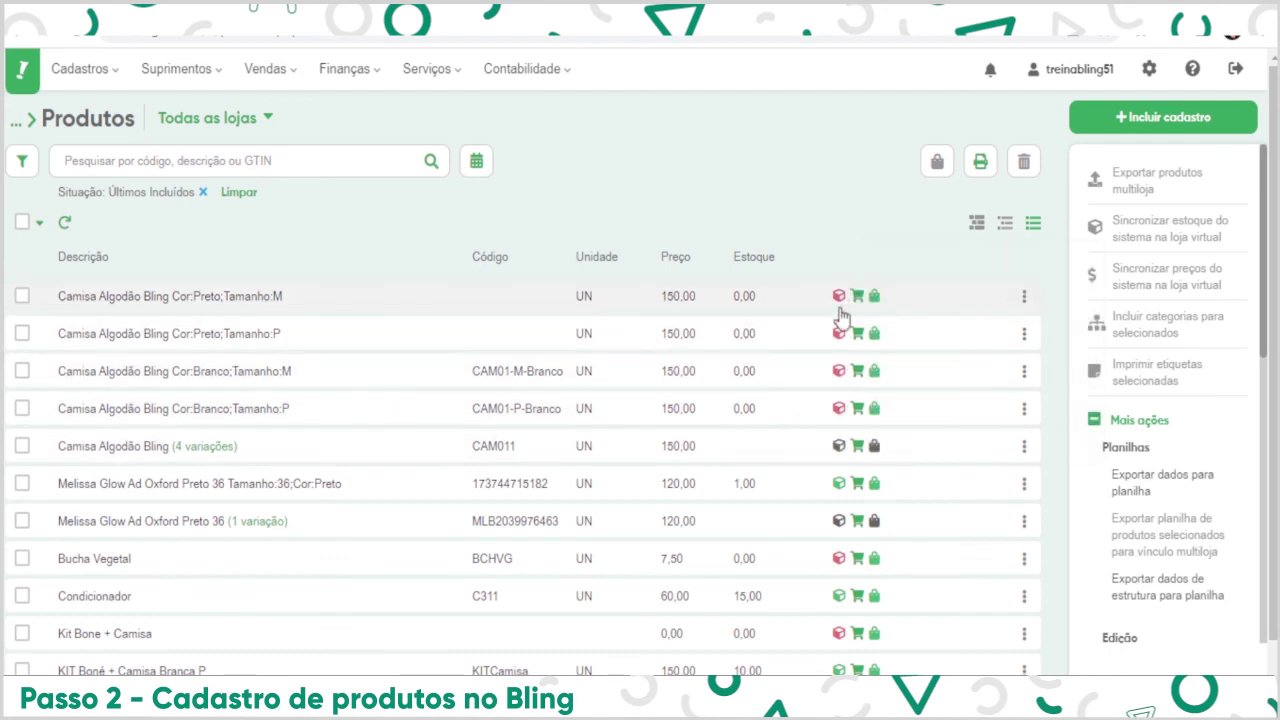